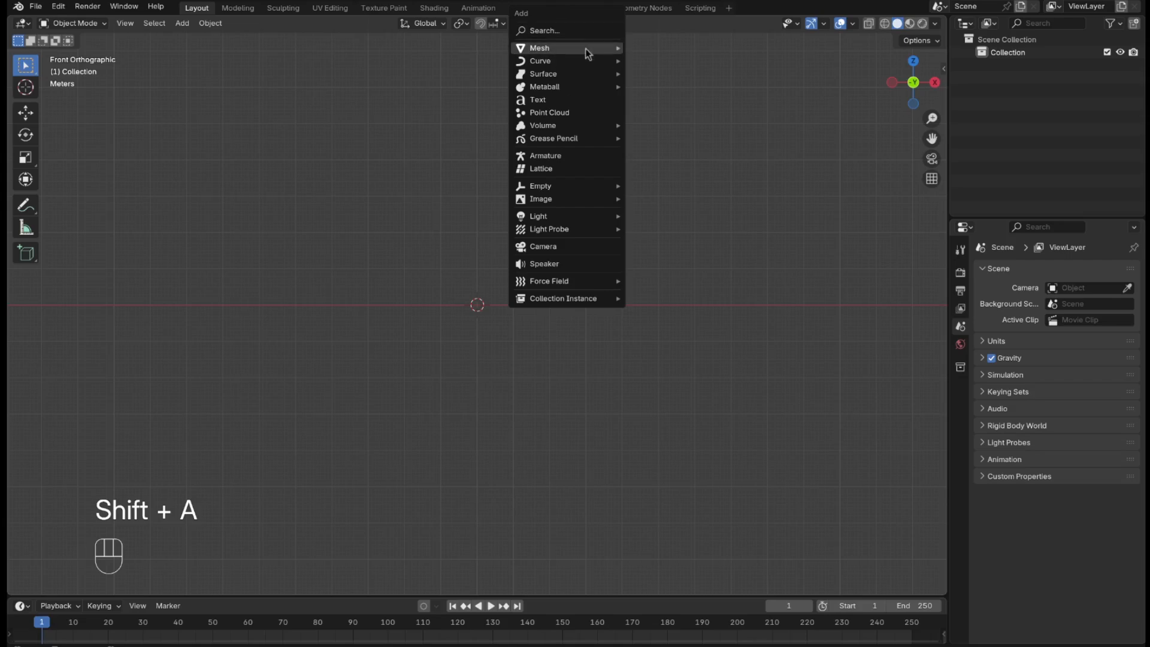
Add a UV sphere and a Bézier circle curve at the world origin.
mouse_move(607, 49)
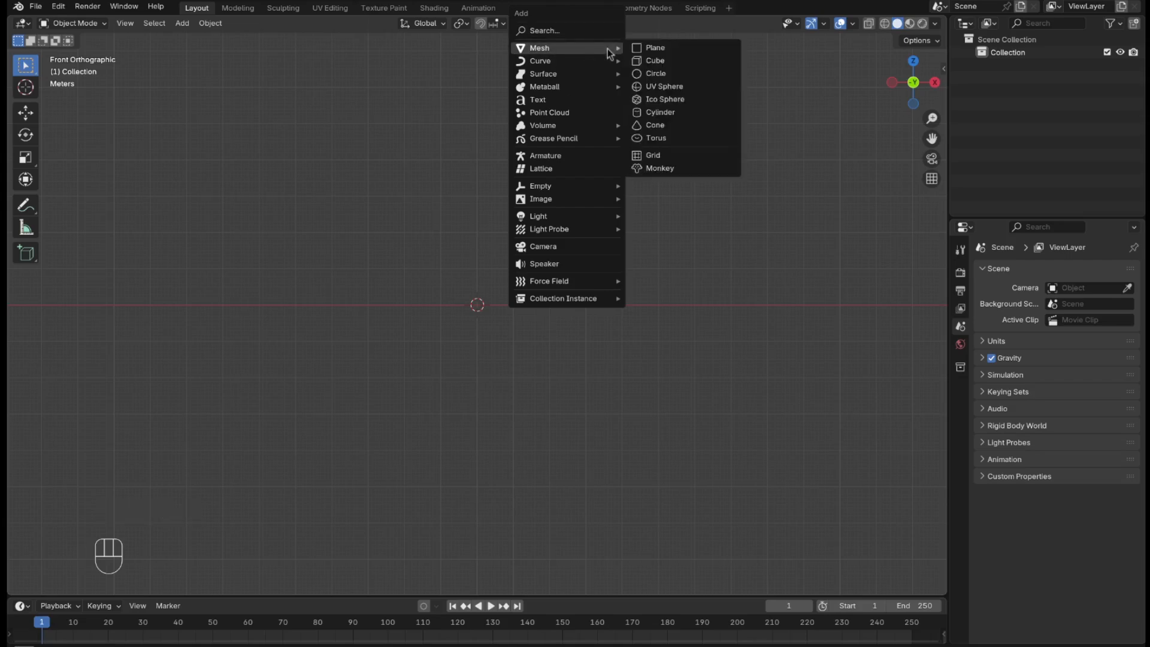
left_click(664, 87)
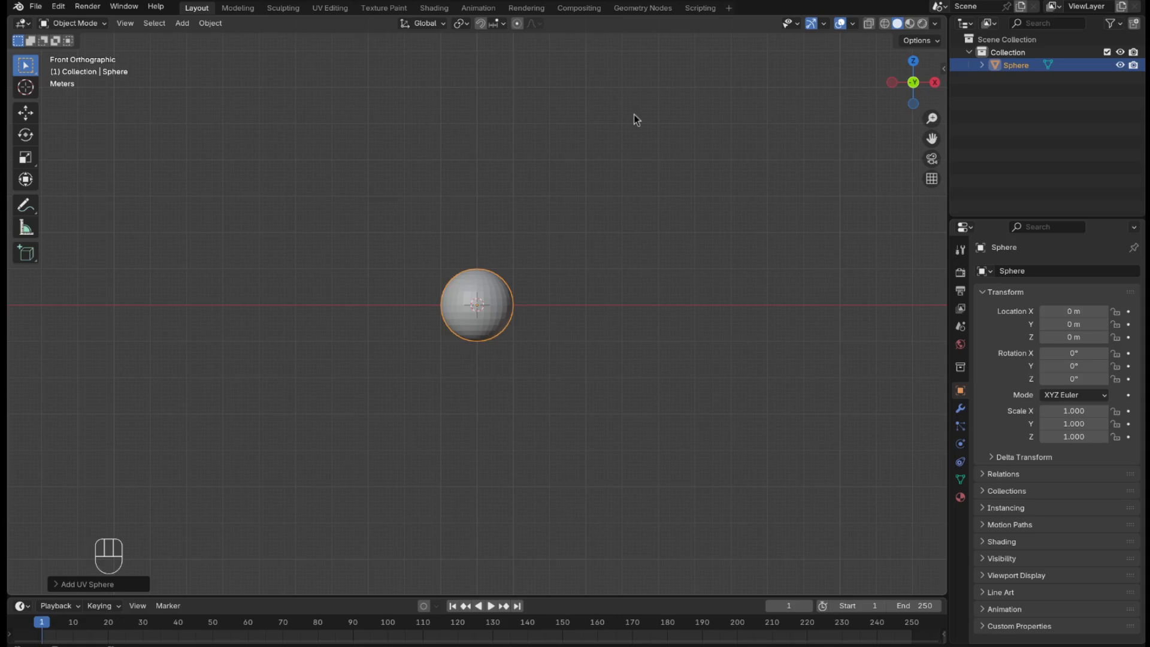
key("shift")
key("shift+a")
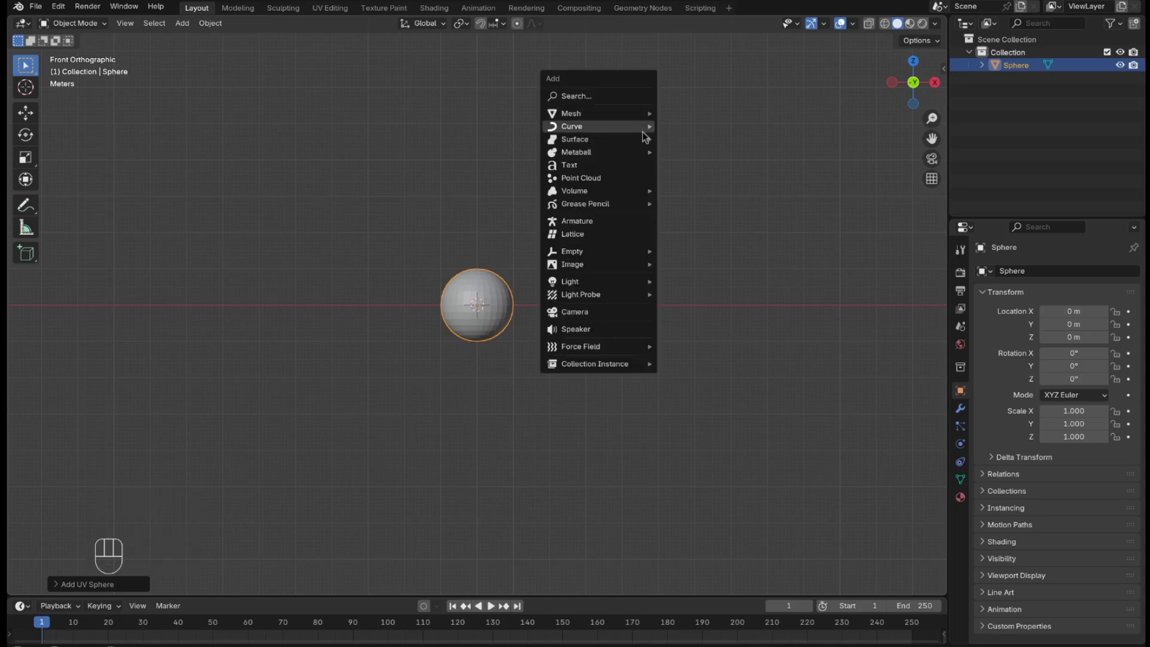
mouse_move(642, 129)
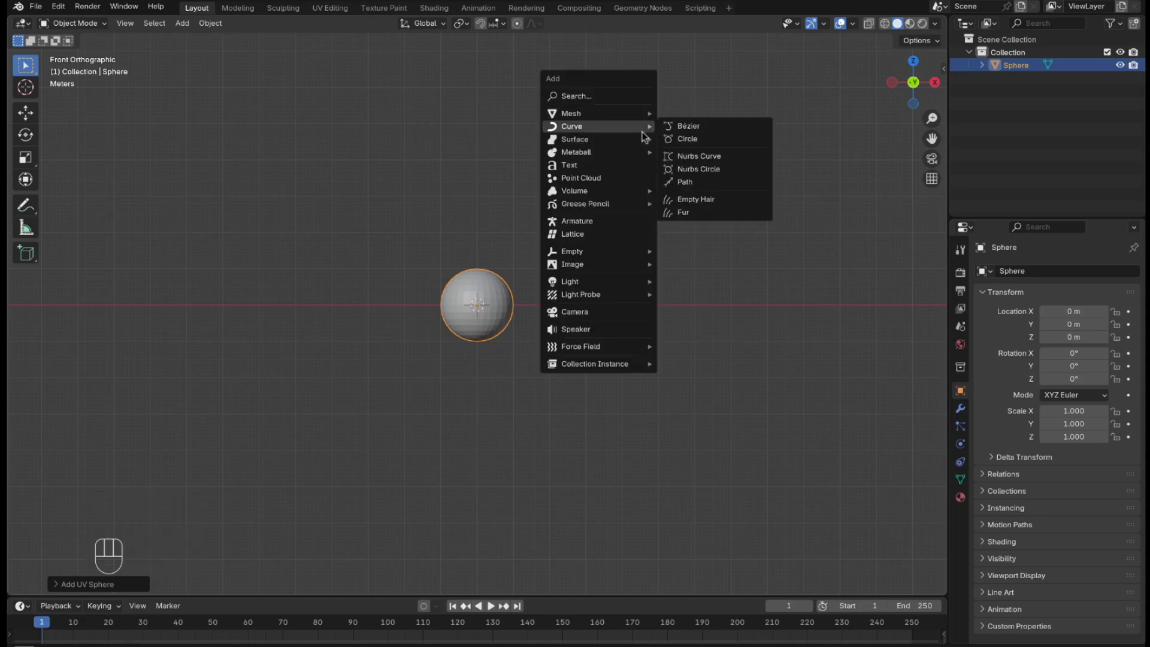
left_click(695, 142)
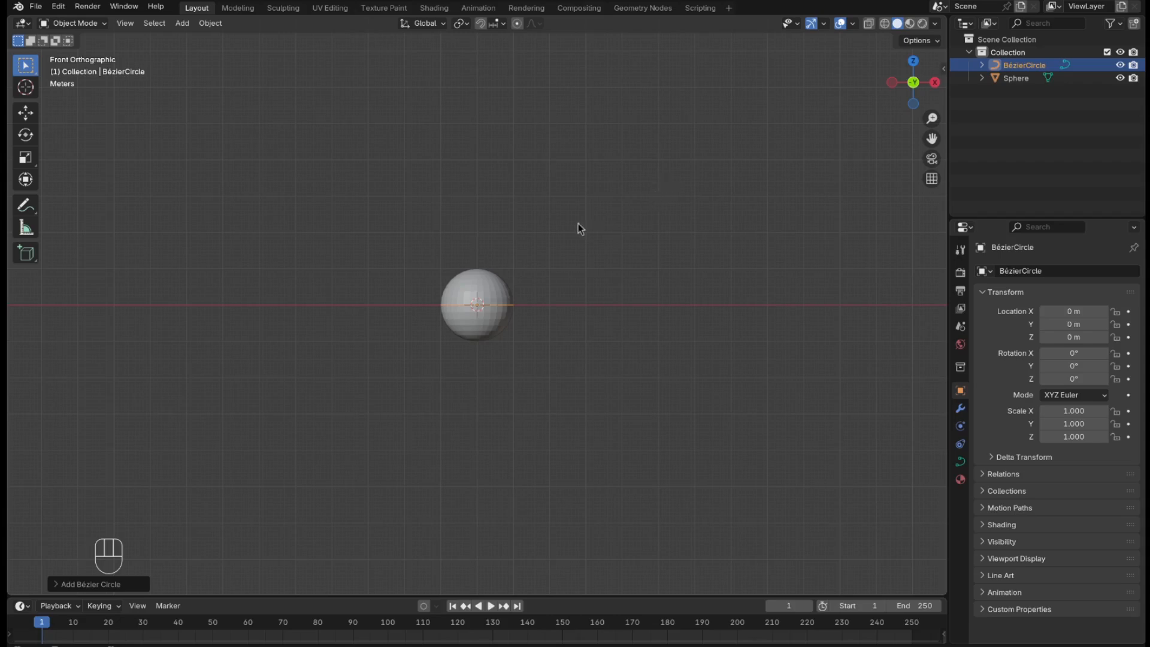
Add a camera to the scene at the world origin.
key("shift+a")
mouse_move(578, 224)
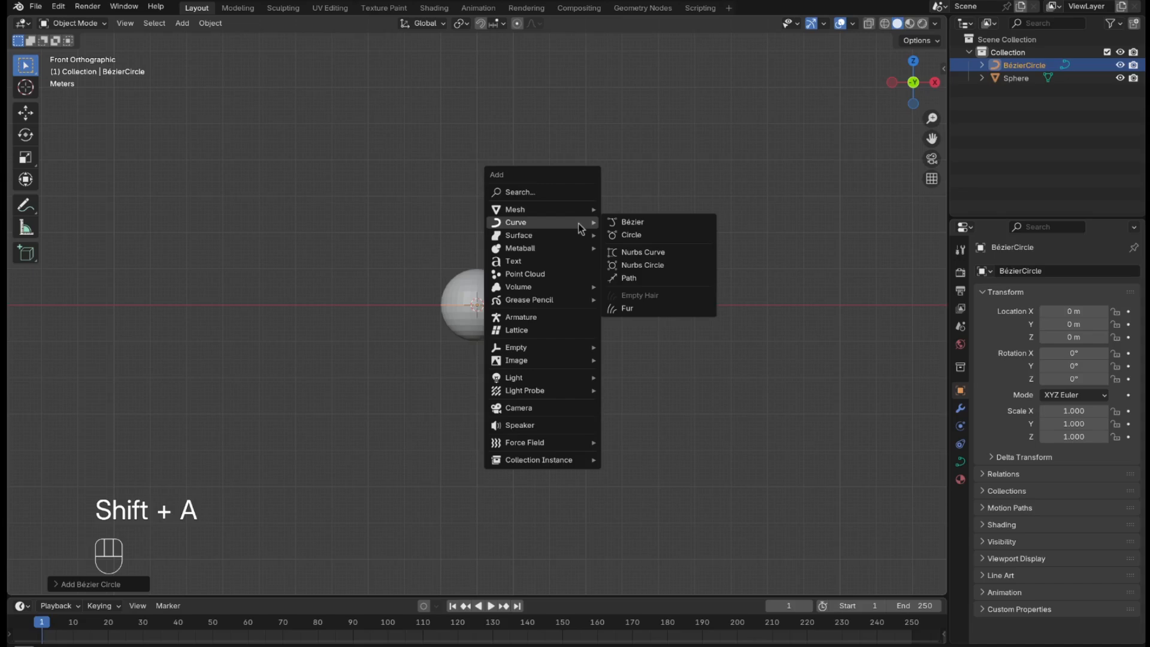
left_click(571, 406)
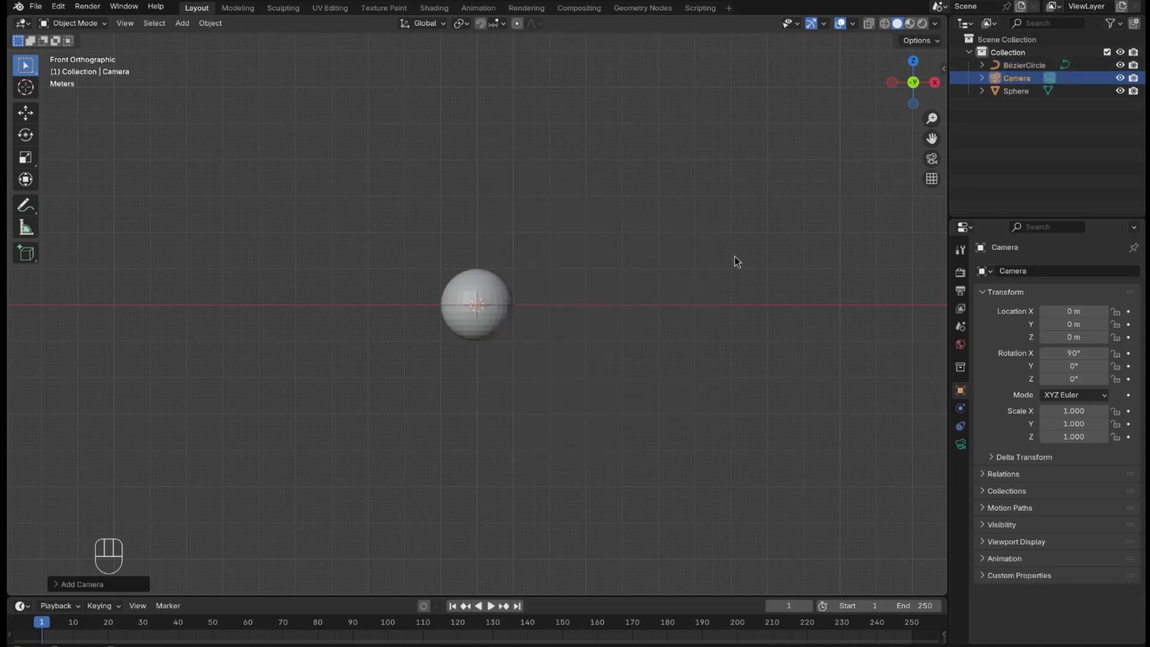
left_click(1045, 144)
Scale the Bézier circle's points by 15 in Edit Mode, then return to Object Mode.
left_click(1023, 67)
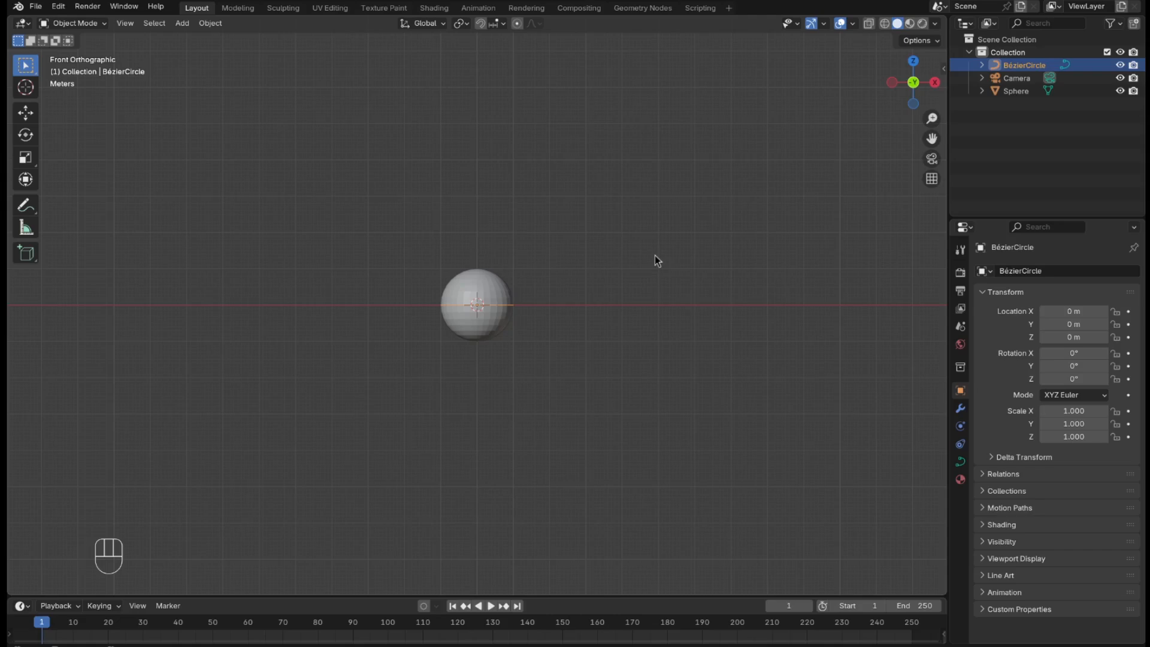
key("Tab")
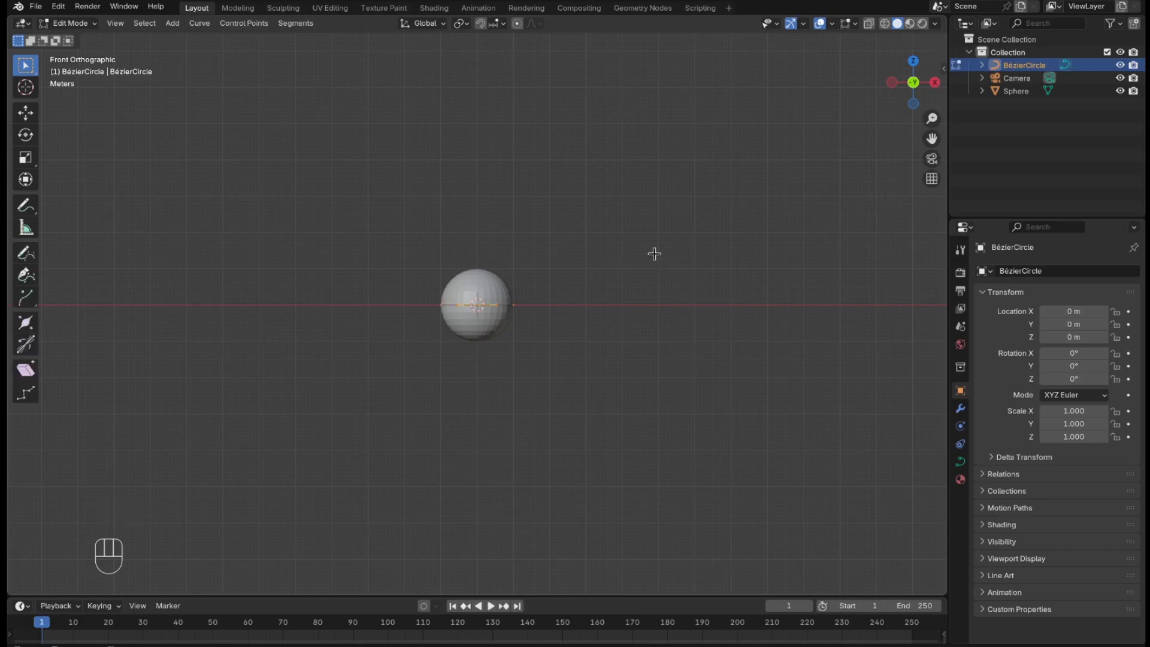
key("s")
key("KP_1")
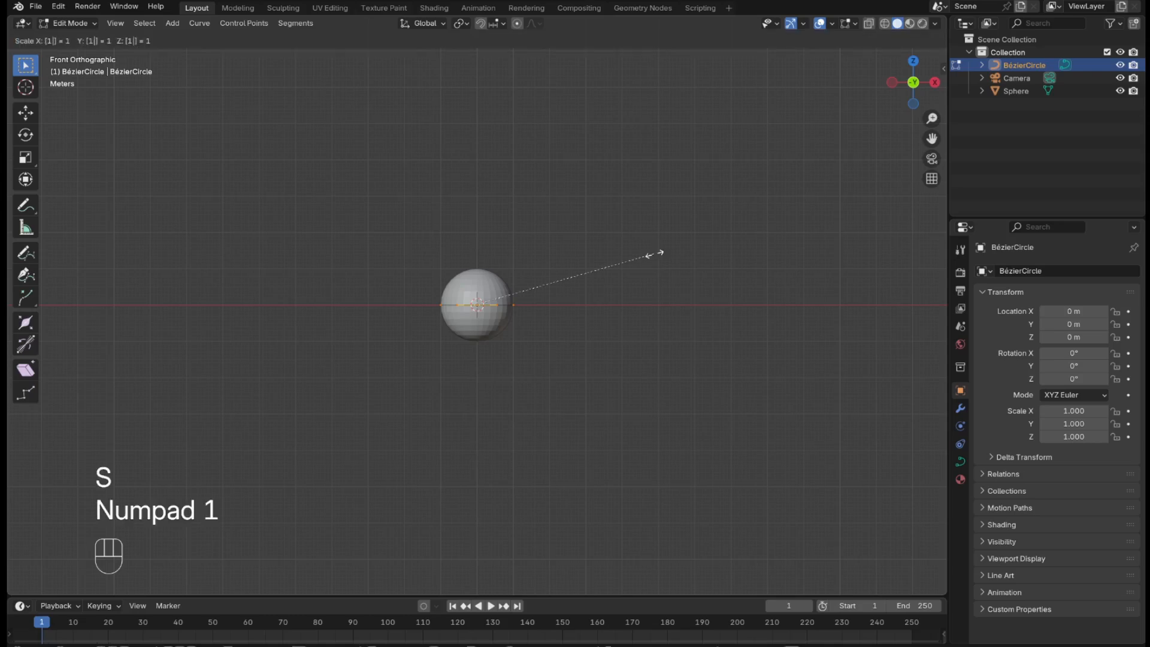
key("KP_5")
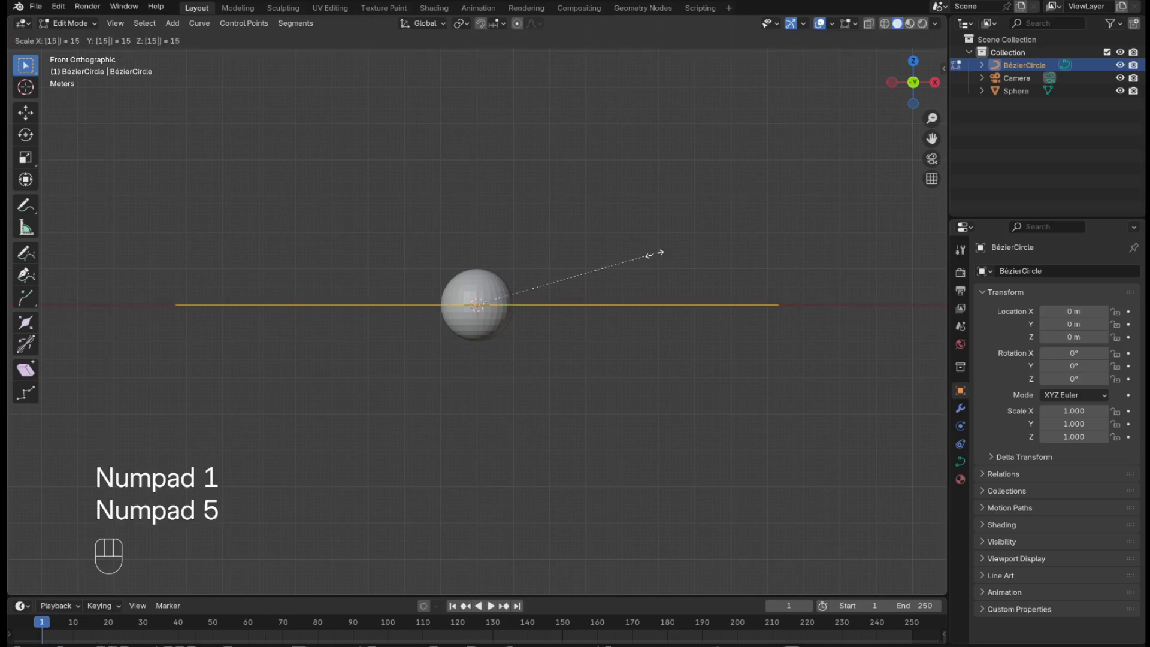
key("KP_Enter")
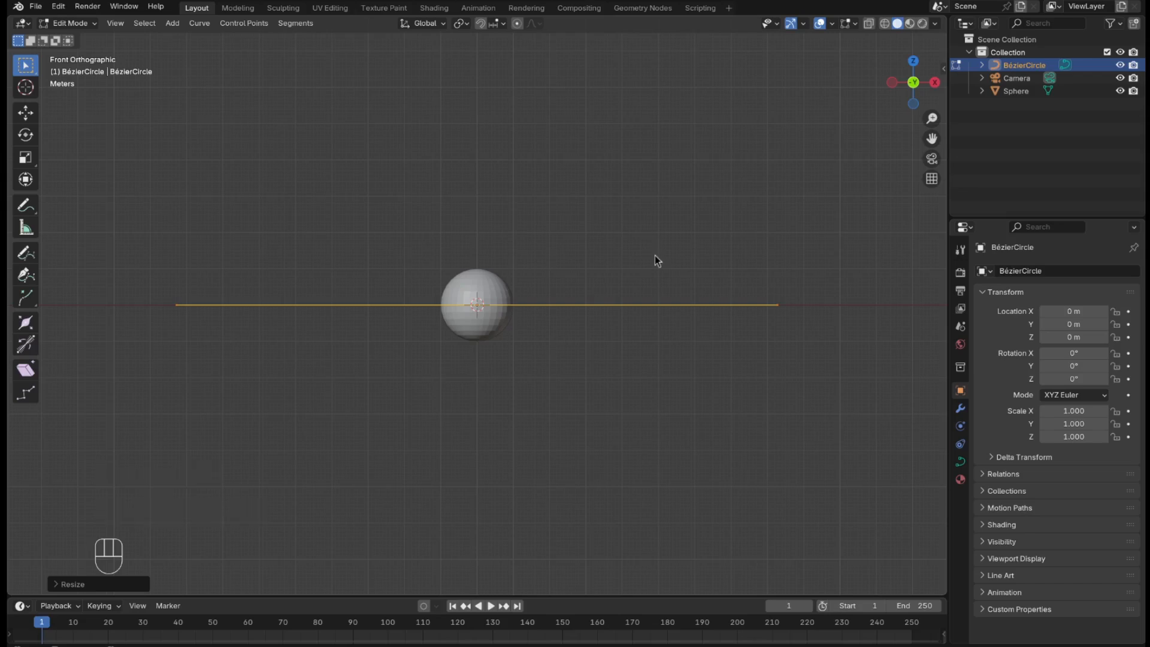
key("Tab")
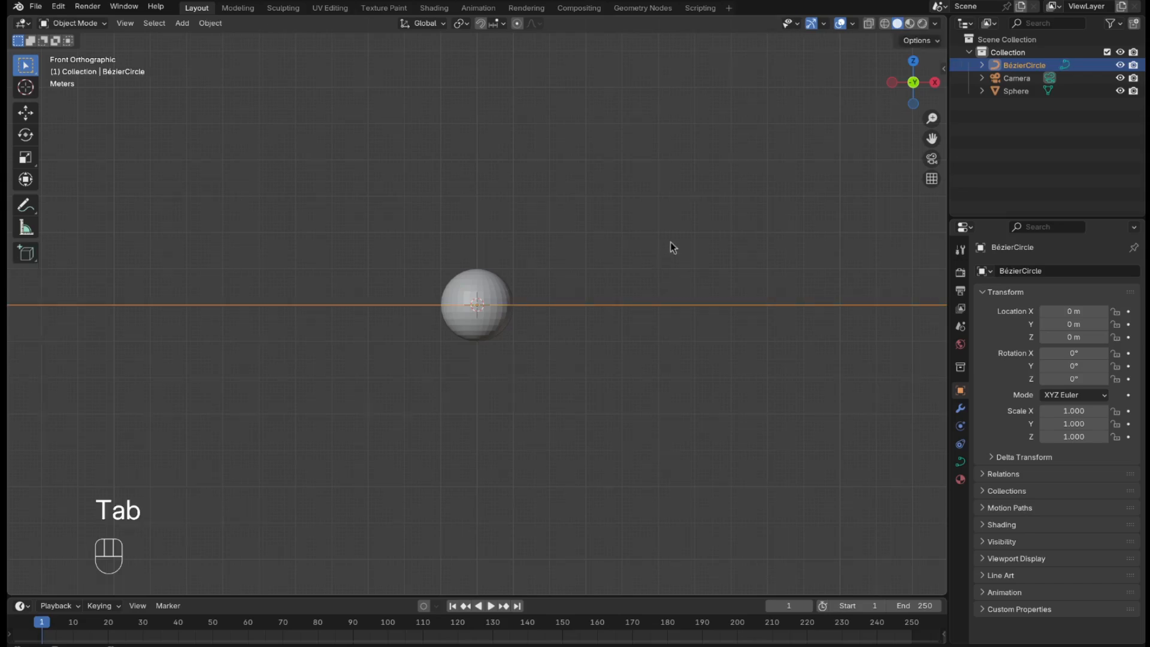
Give the camera a Follow Path constraint with BézierCircle as its target.
scroll(674, 239, "down", 5)
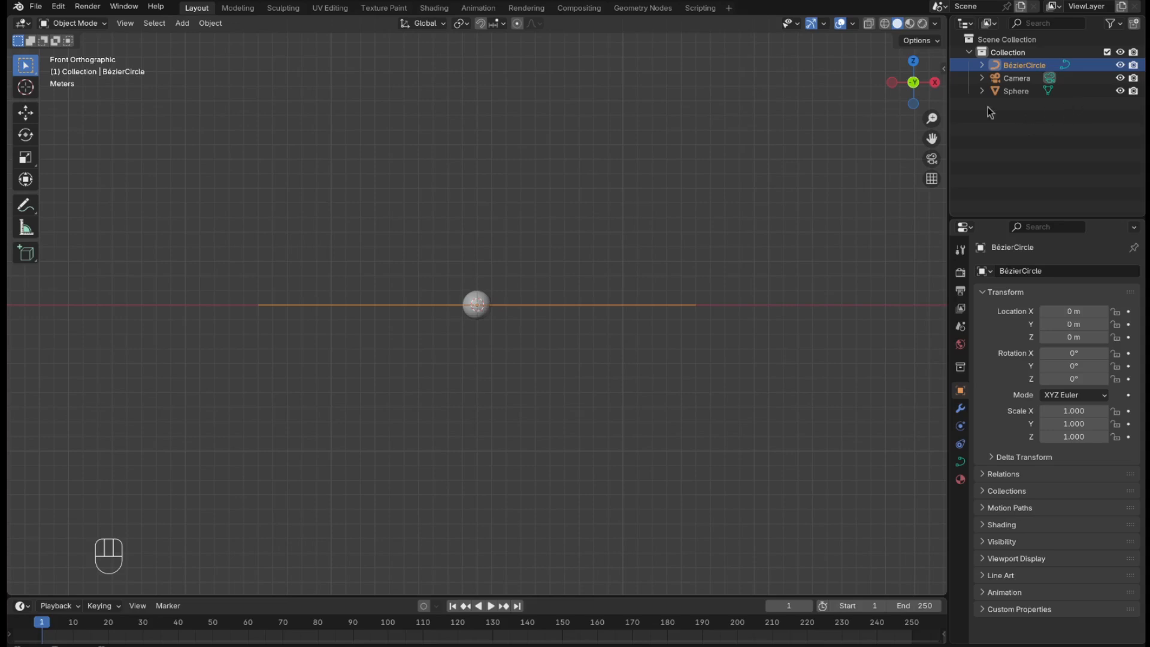
left_click(1022, 79)
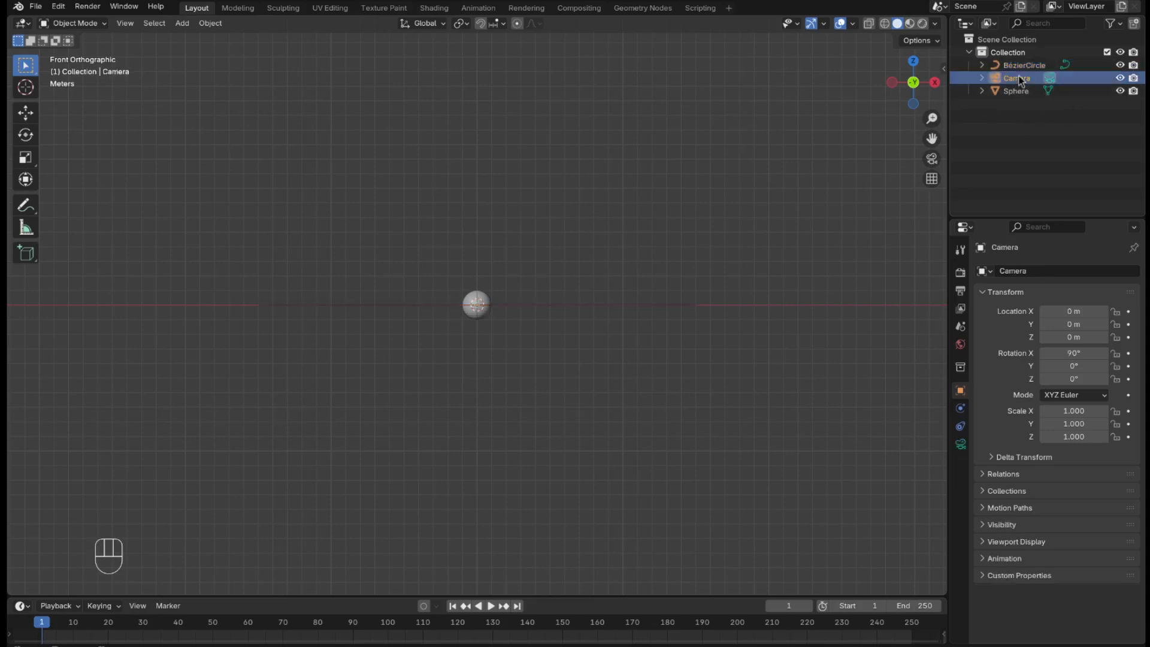
left_click(964, 428)
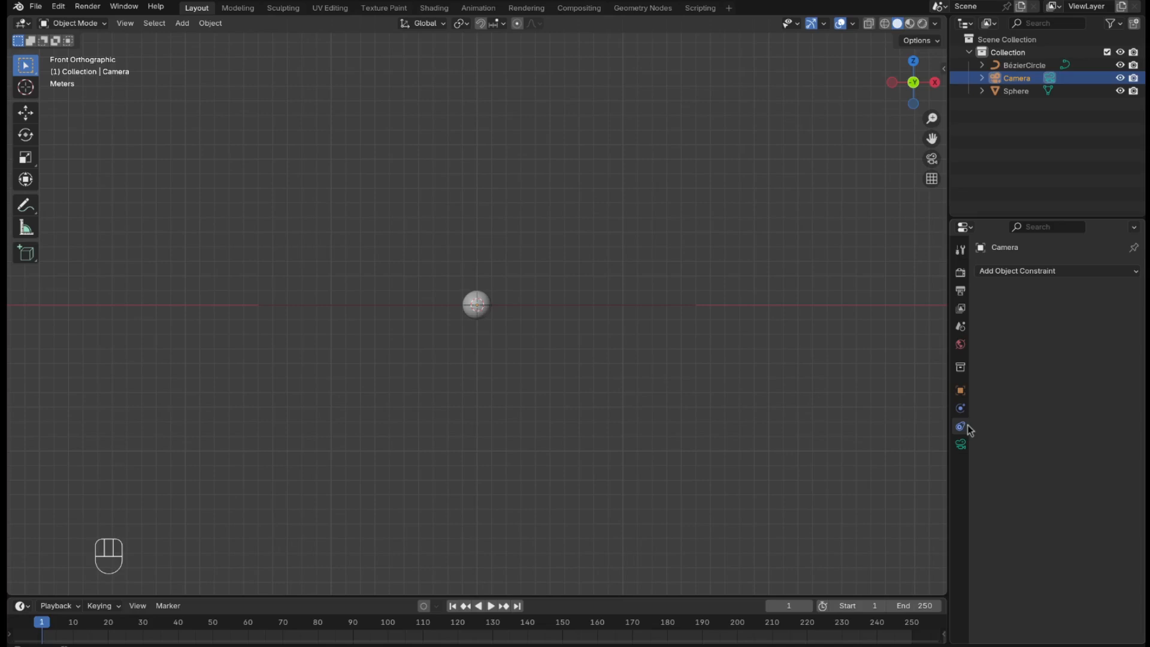
left_click(1092, 276)
left_click(1100, 363)
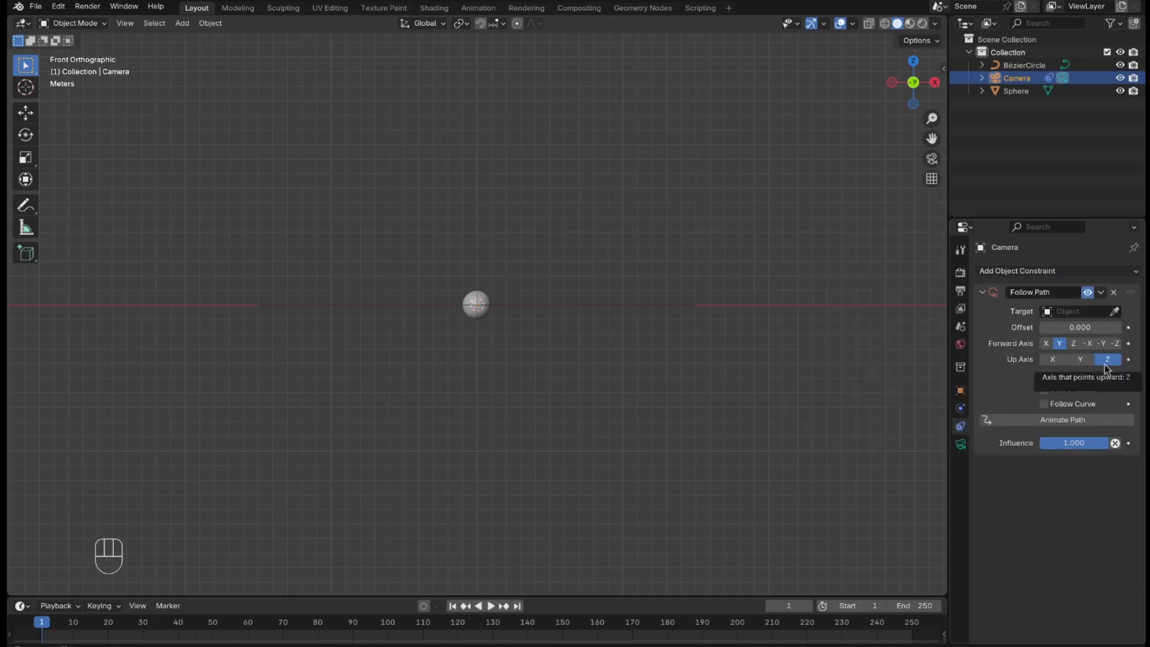
left_click(1106, 311)
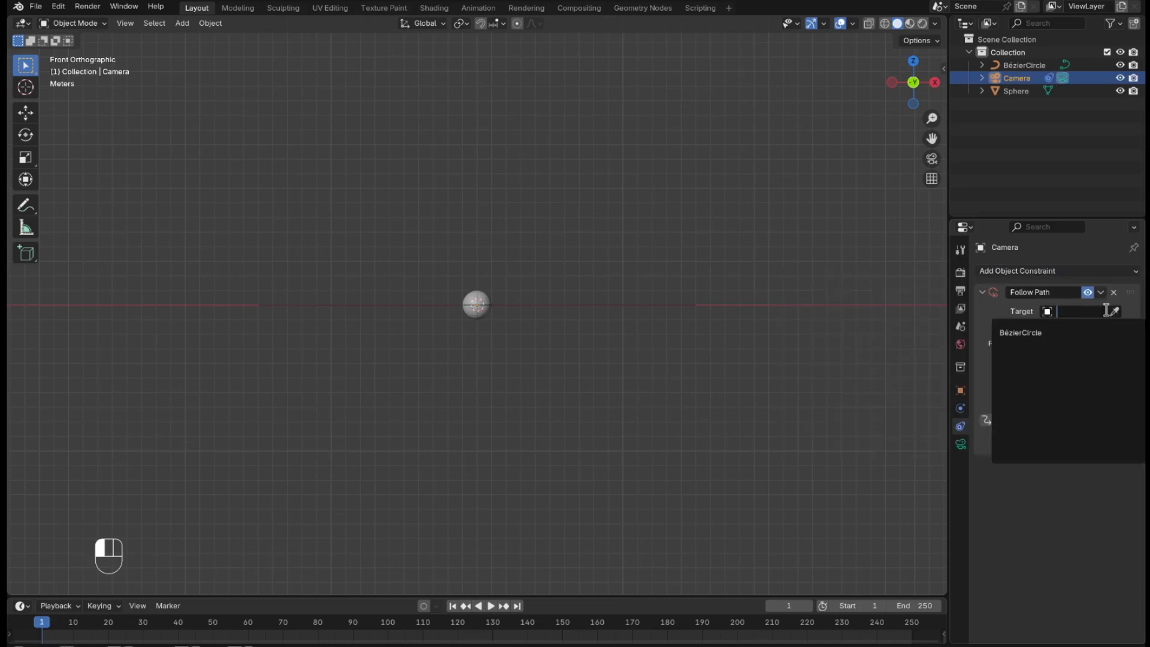
left_click(1090, 340)
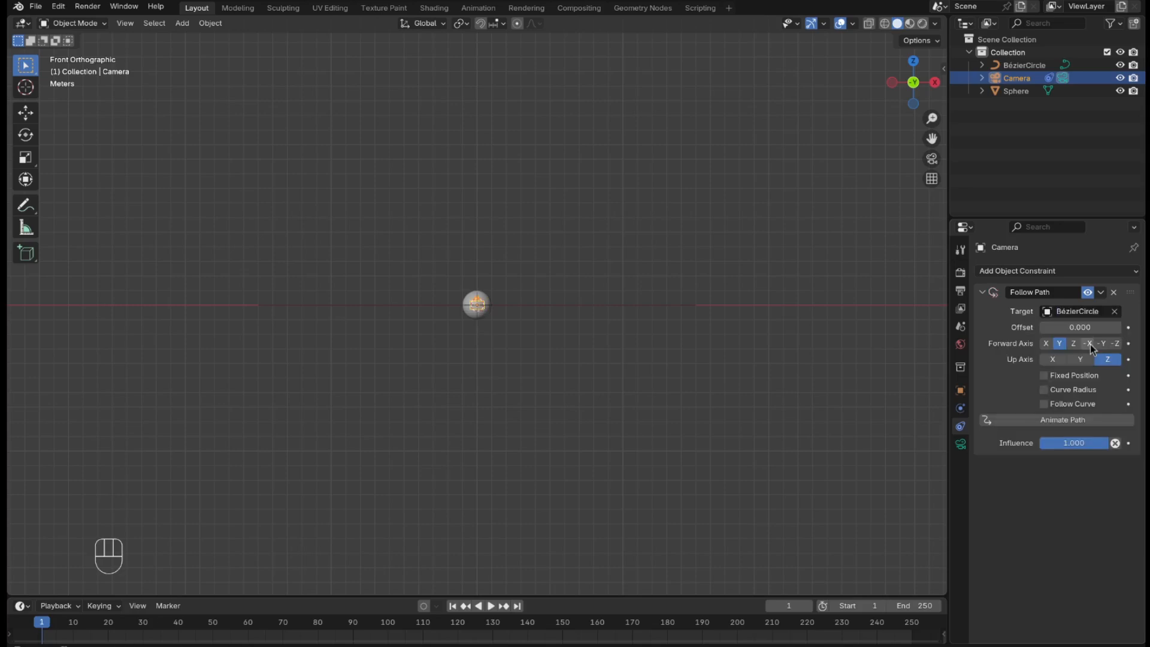
Add a Track To constraint to the camera targeting the Sphere, and deselect the camera.
left_click(1080, 271)
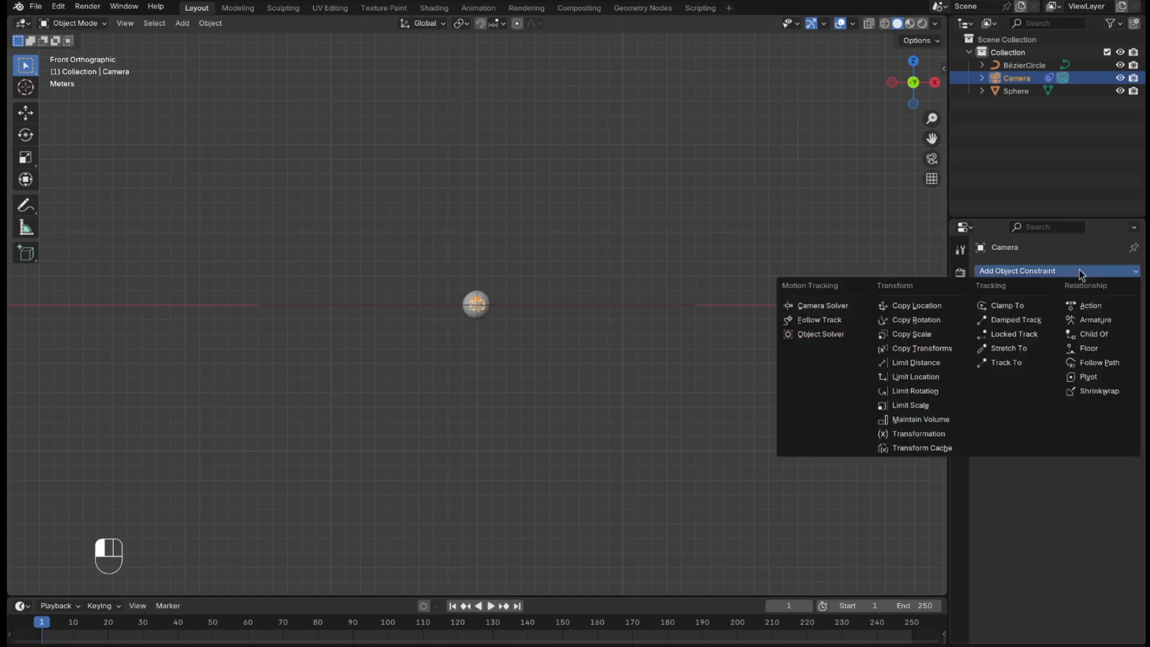
left_click(1012, 362)
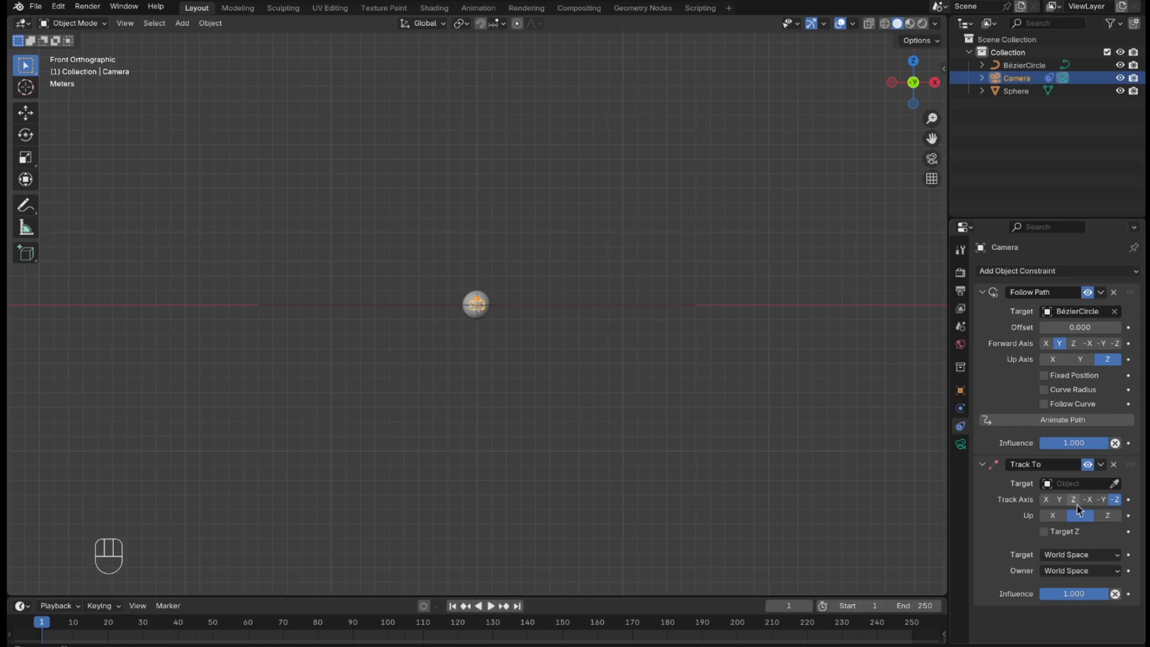
left_click(1074, 482)
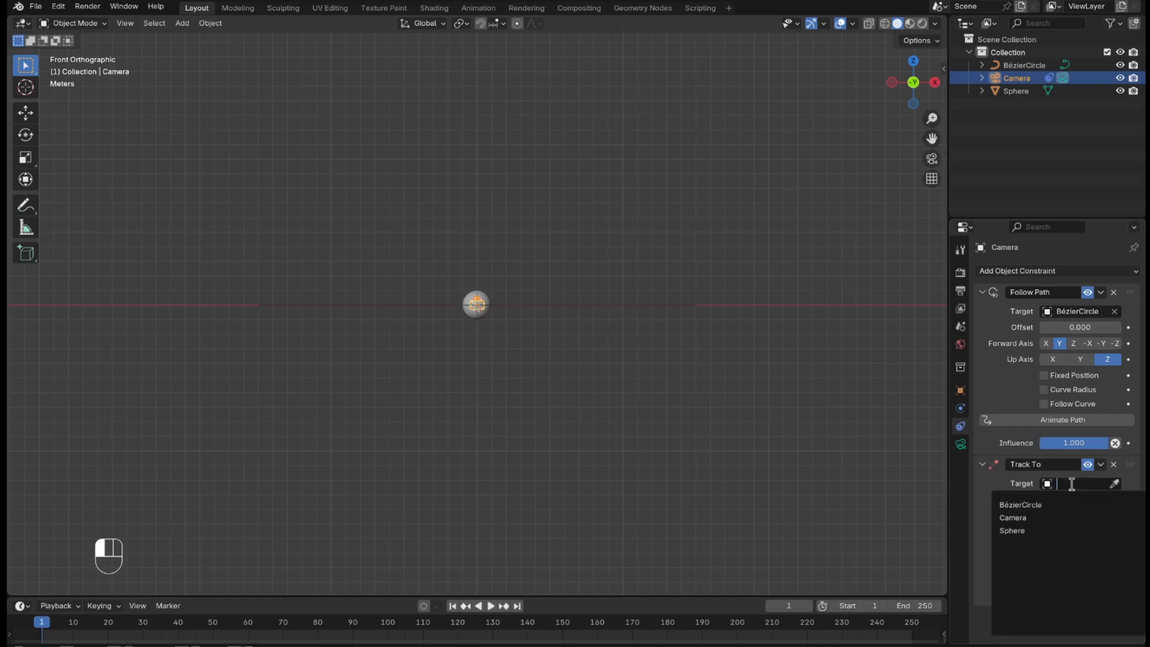
left_click(1063, 532)
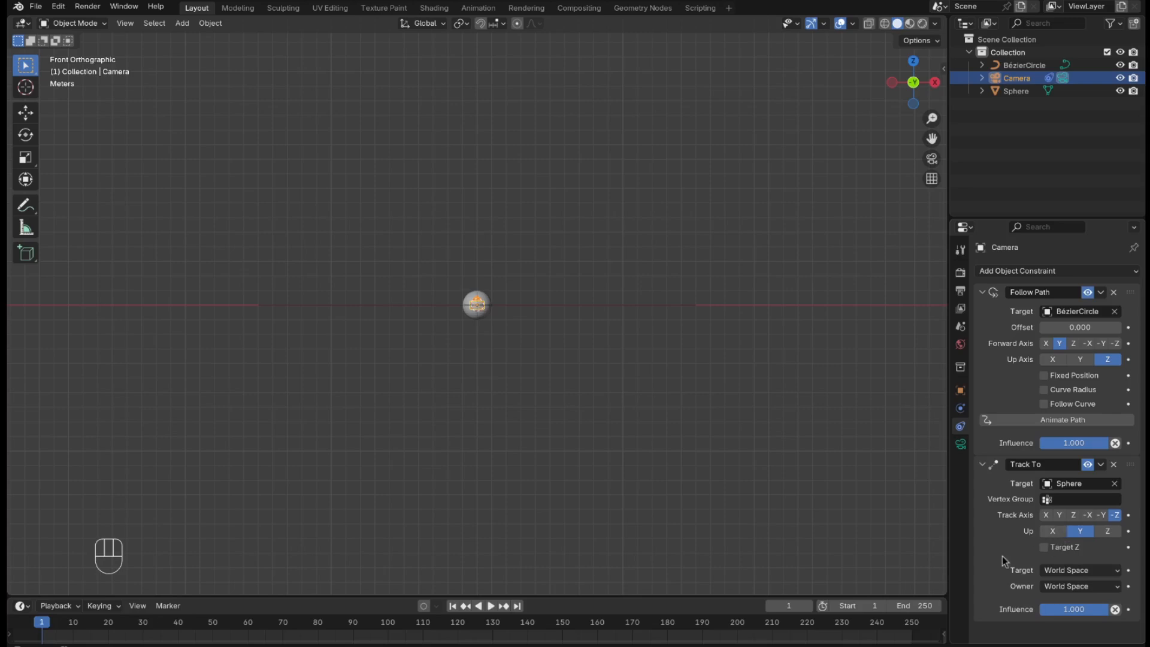
left_click(776, 394)
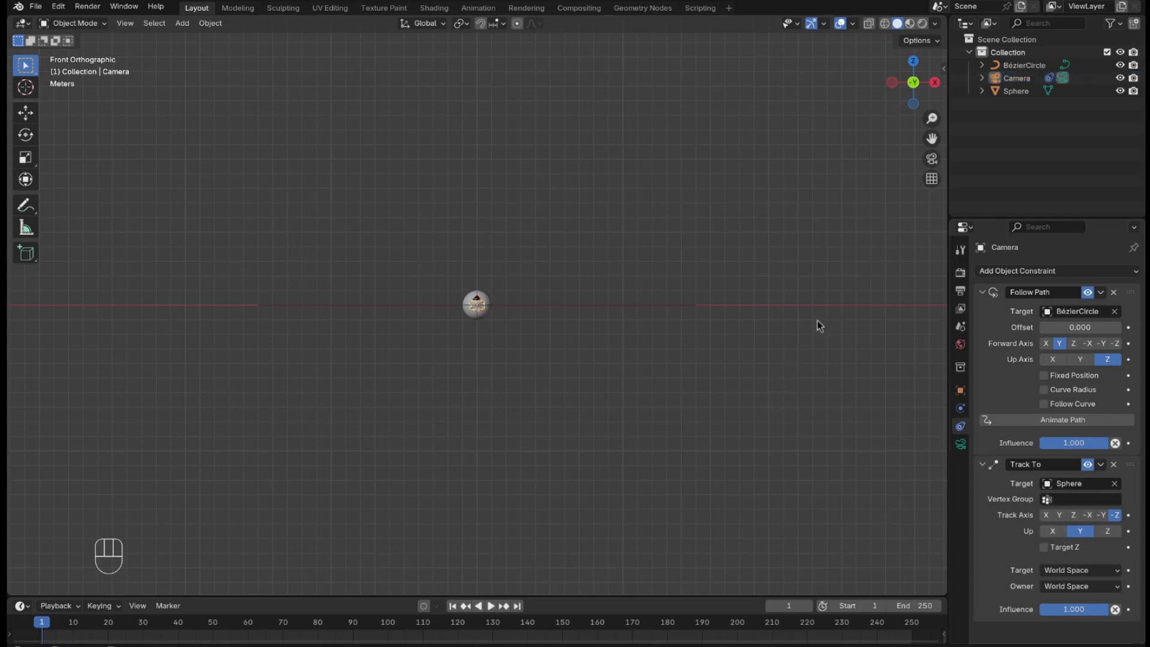
Select the sphere and add a Decimate modifier to it.
middle_click_drag(820, 326, 778, 349)
scroll(465, 277, "up", 5)
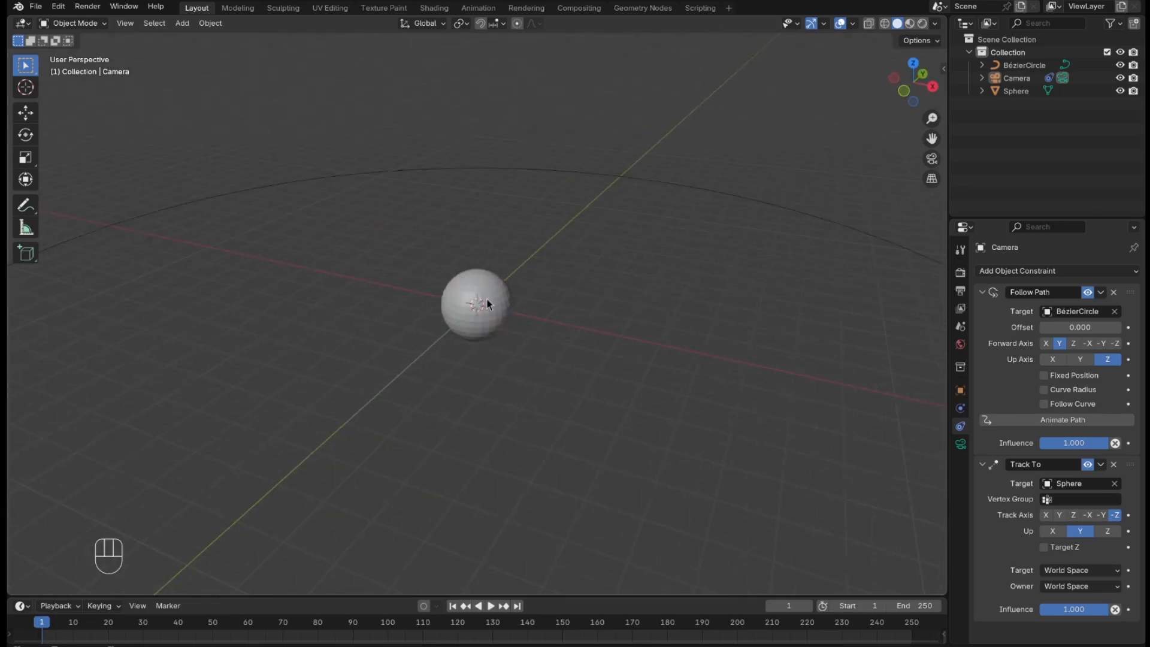
scroll(487, 304, "up", 3)
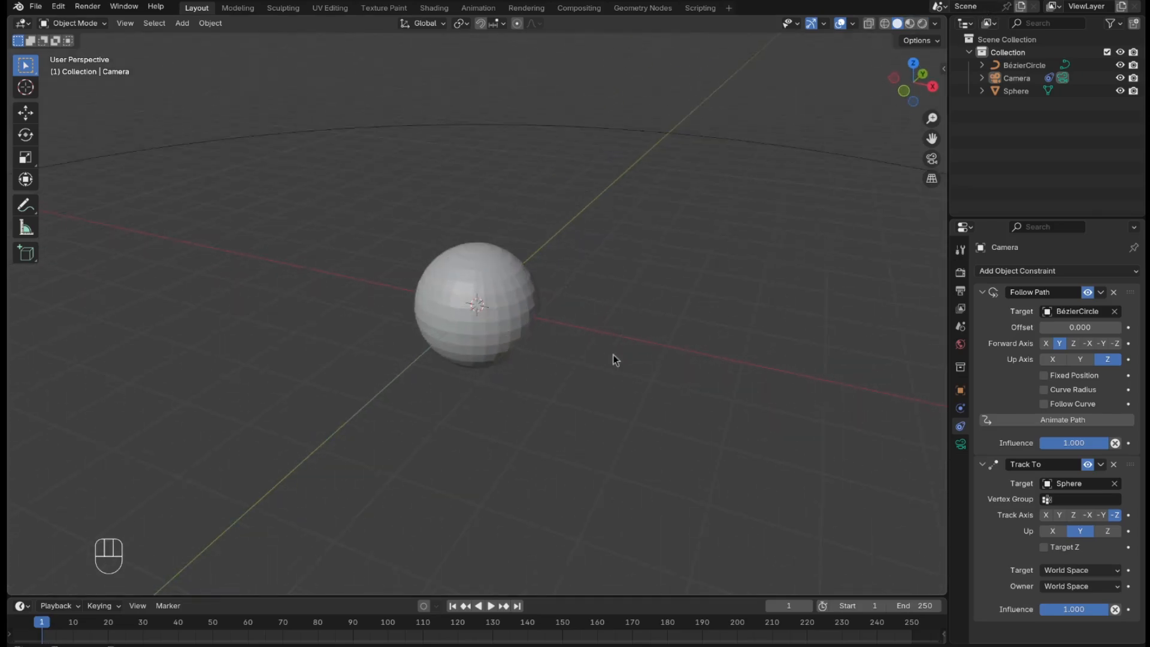
left_click(523, 341)
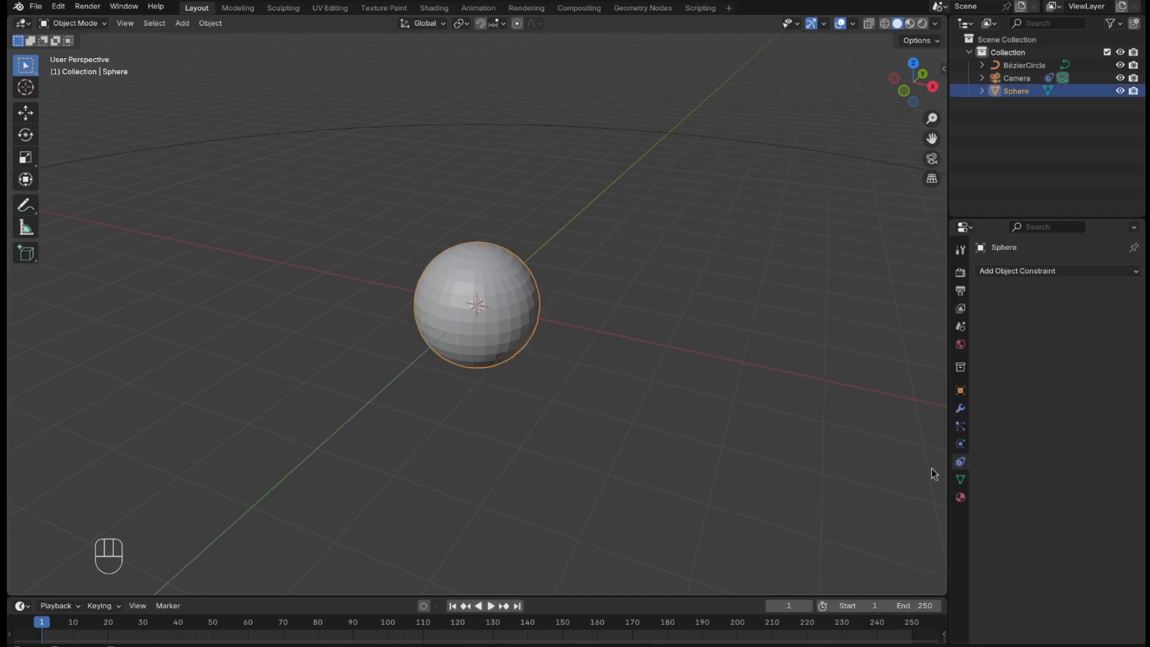
left_click(960, 410)
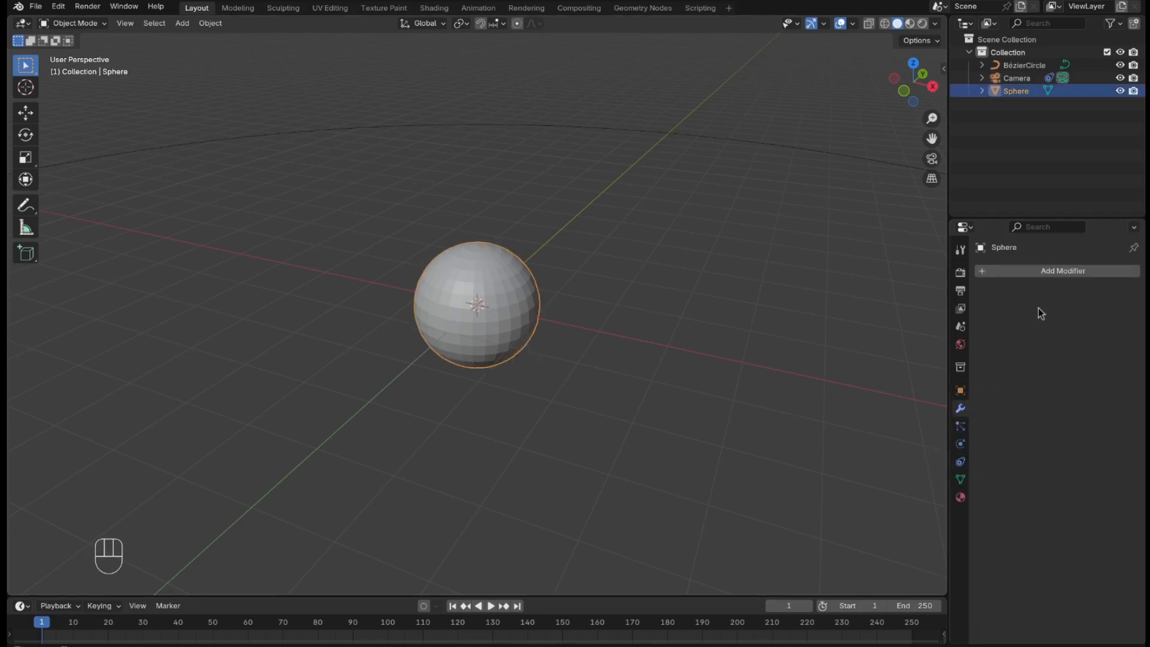
left_click(1056, 275)
mouse_move(1055, 275)
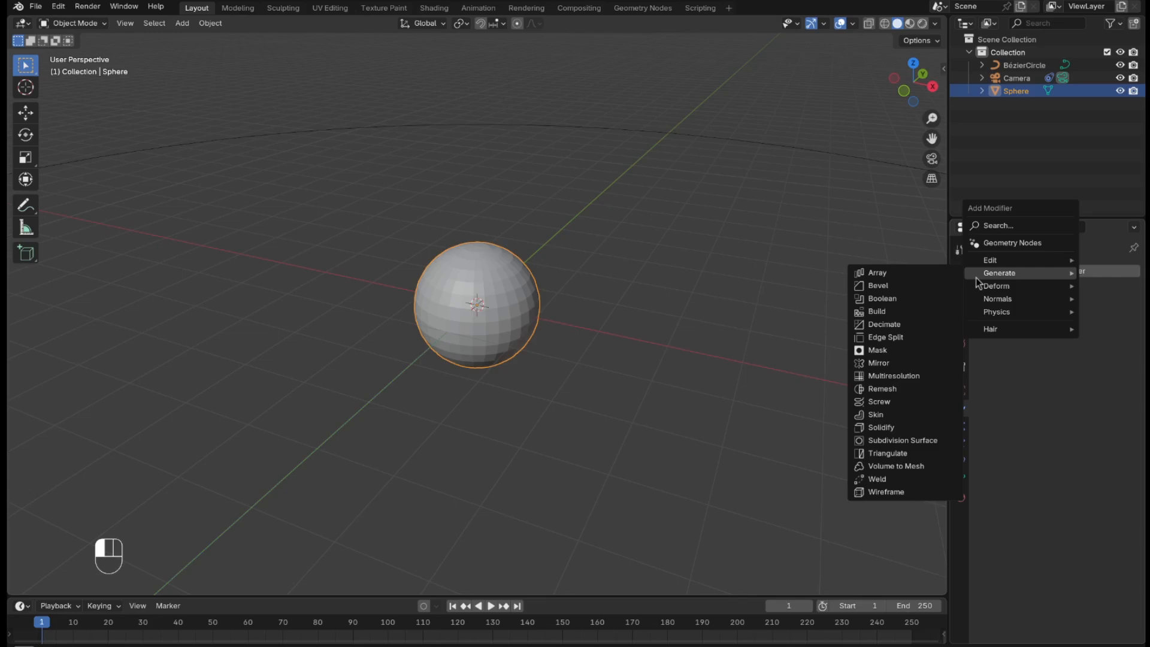
left_click(936, 331)
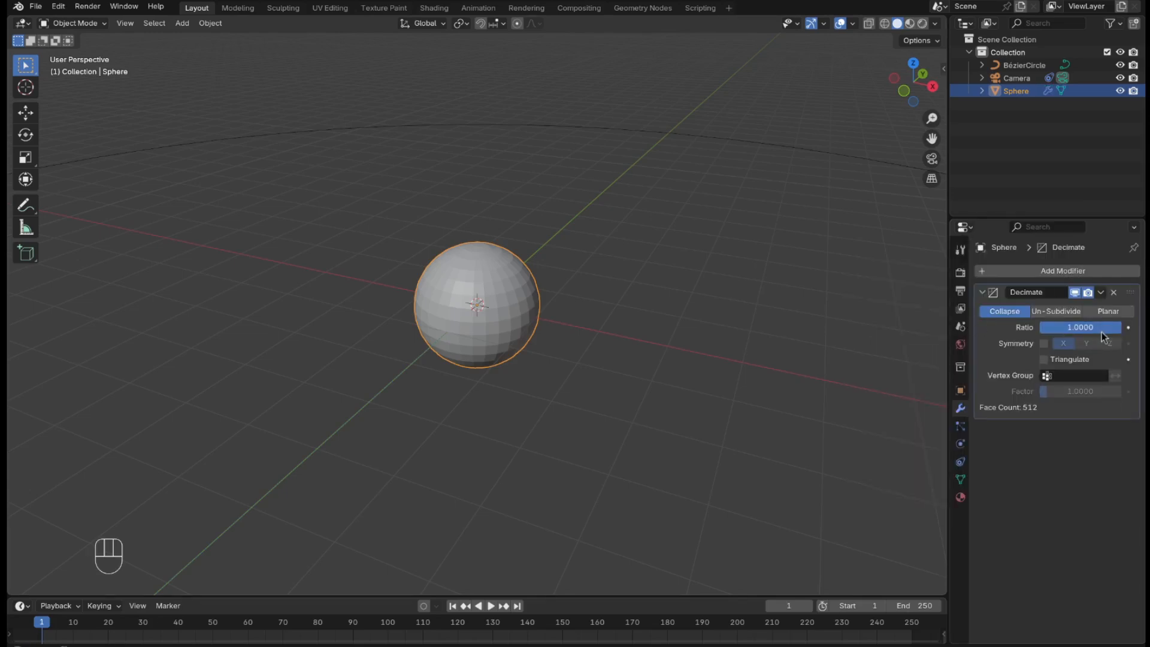
Set the Decimate modifier to Planar with a 20° angle limit and collapse its settings.
left_click(1105, 313)
left_click(1103, 327)
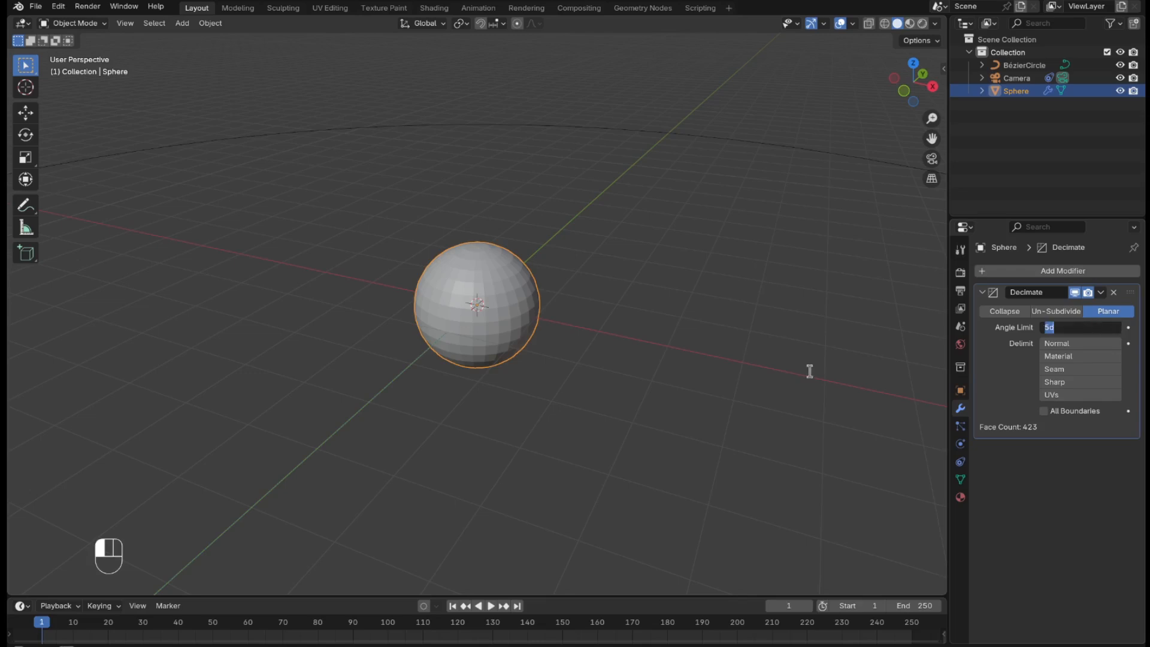
type("20")
left_click(674, 548)
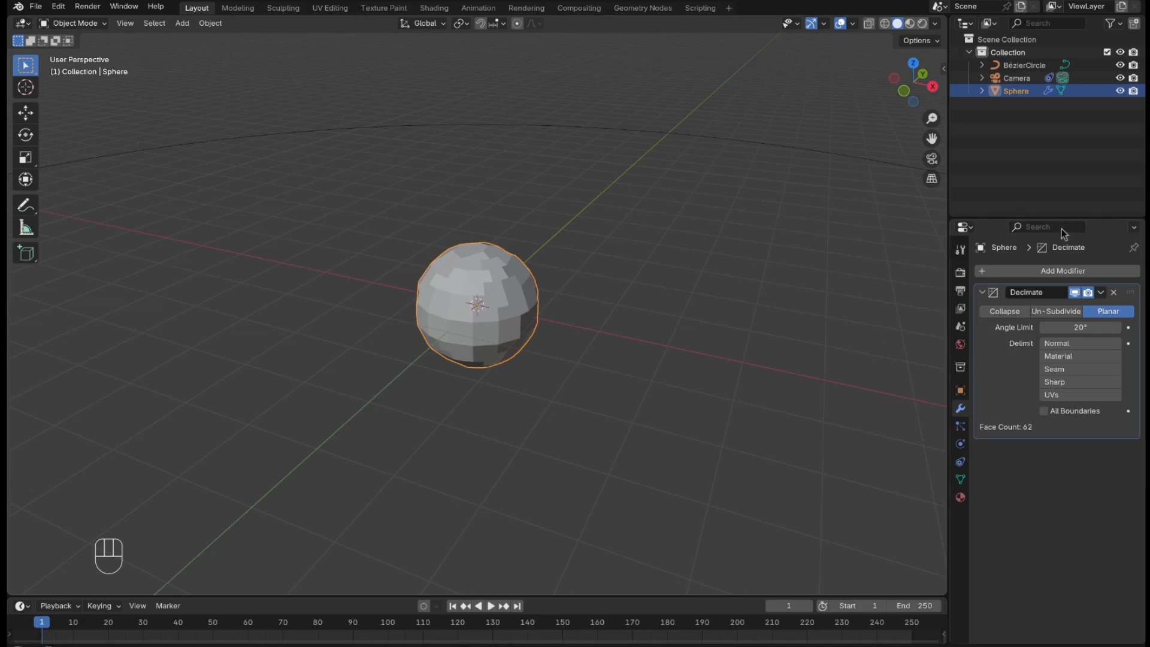
left_click(985, 292)
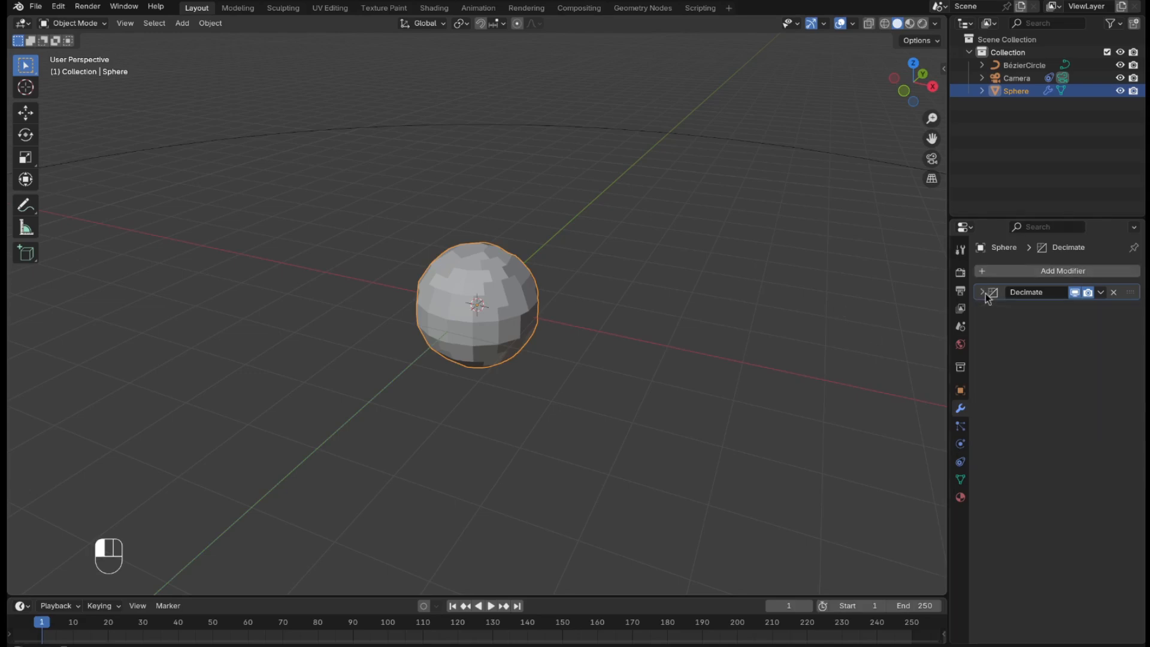
Add a Wireframe modifier to the sphere after the Decimate modifier.
left_click(1011, 277)
mouse_move(1001, 278)
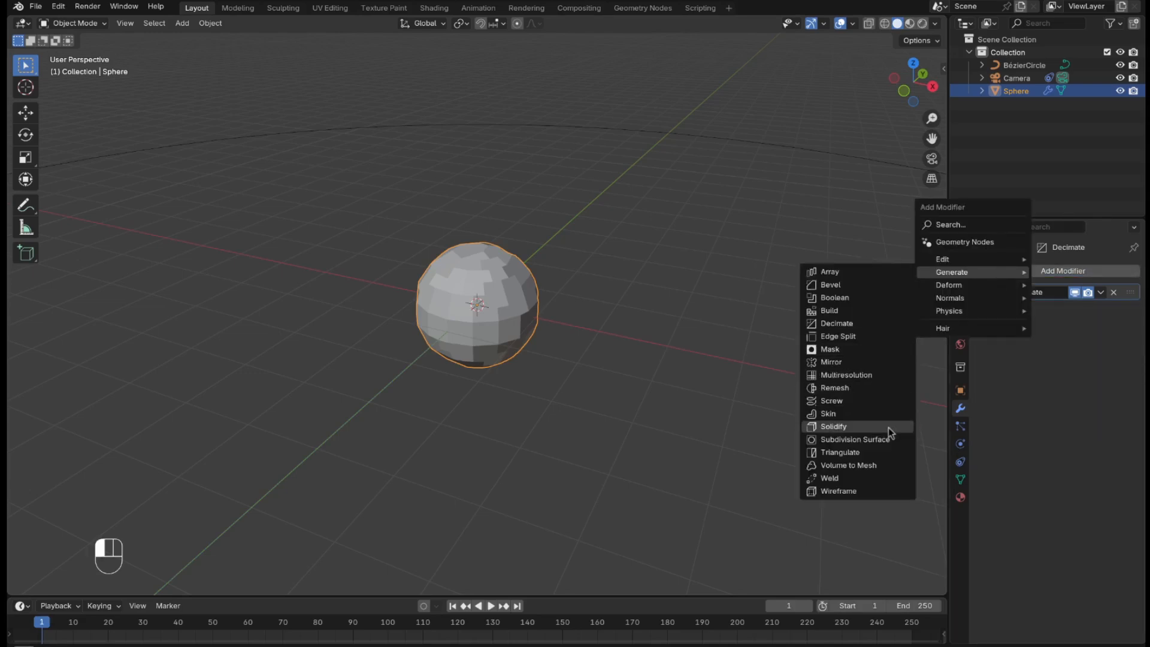
left_click(884, 493)
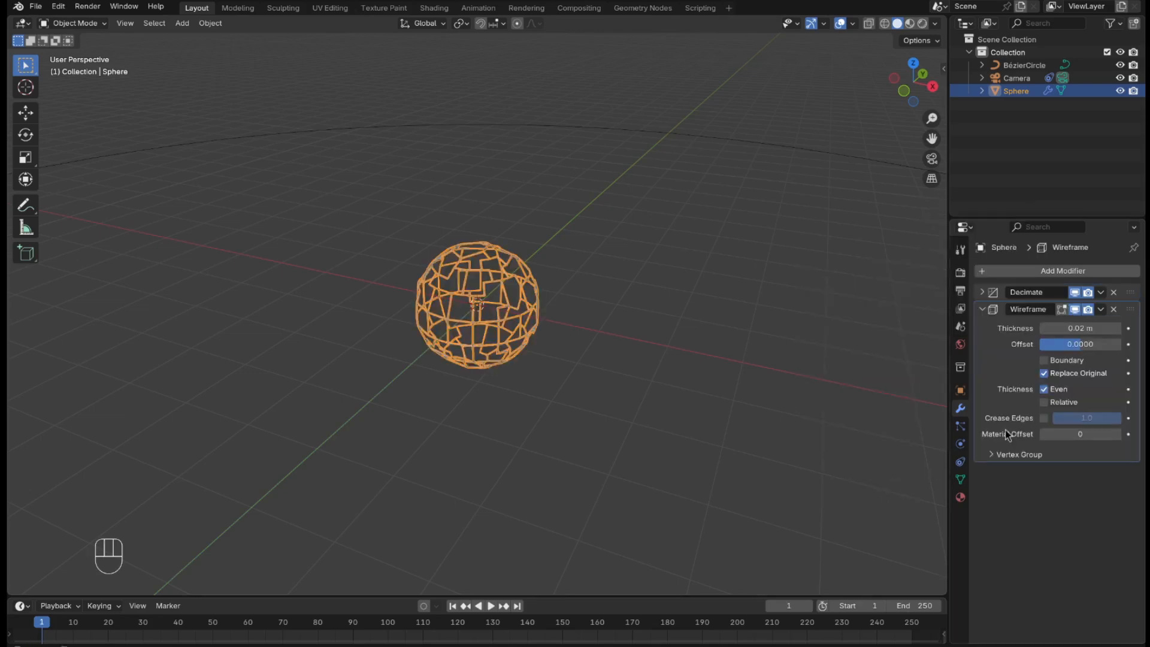
Set the thickness of the sphere's Wireframe modifier to 0.04 m.
left_click(1087, 328)
type(".0")
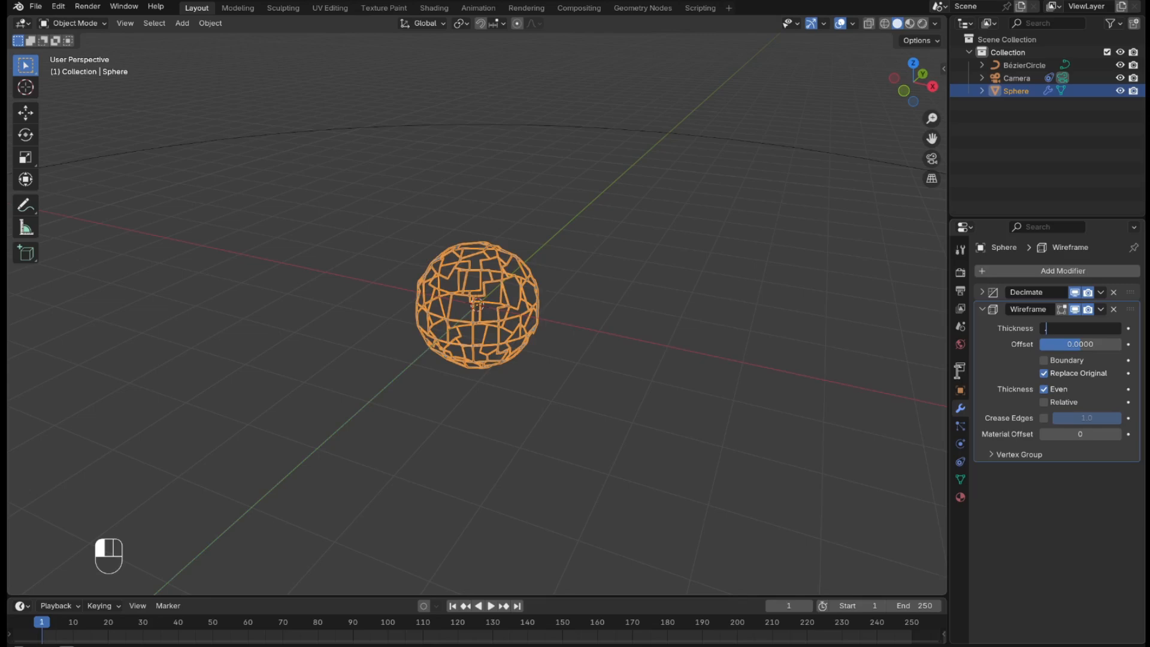
type("4")
key("Return")
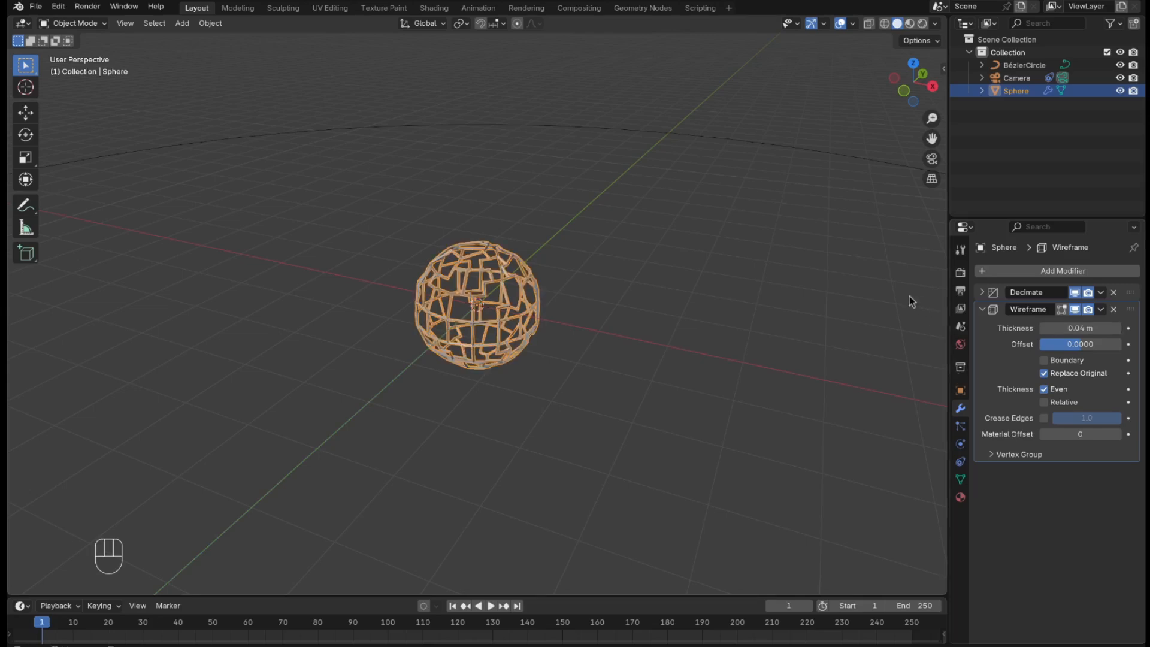
Add a Subdivision Surface modifier to the sphere with both viewport and render levels set to 3.
scroll(581, 210, "up", 2)
scroll(689, 212, "up", 8)
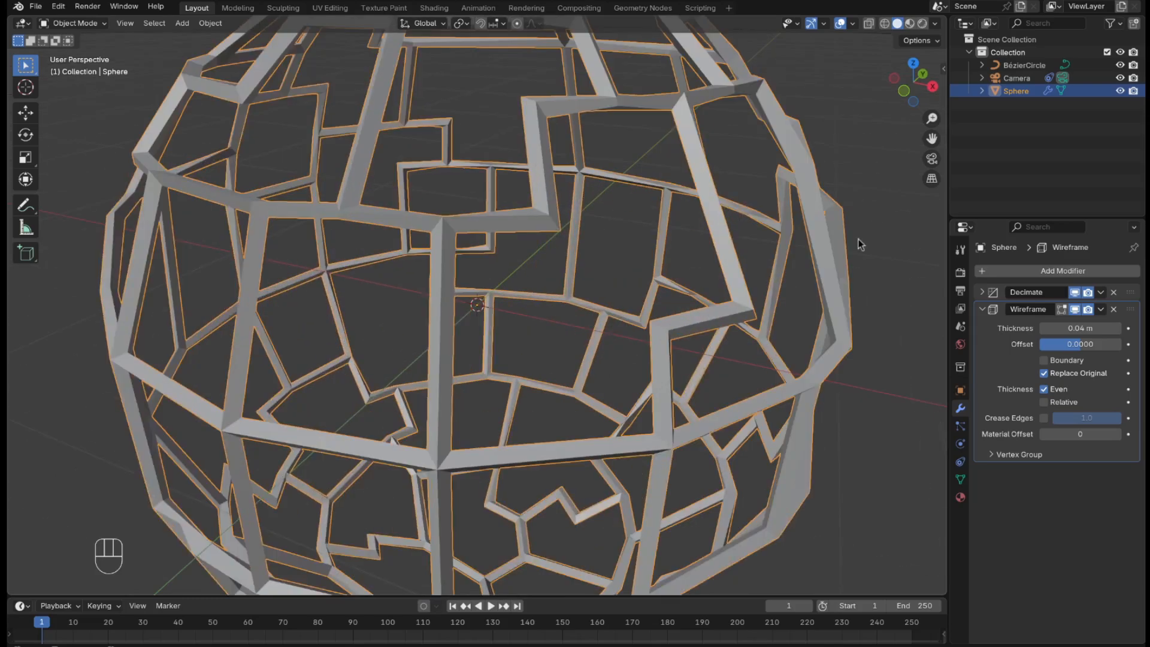
scroll(812, 264, "down", 8)
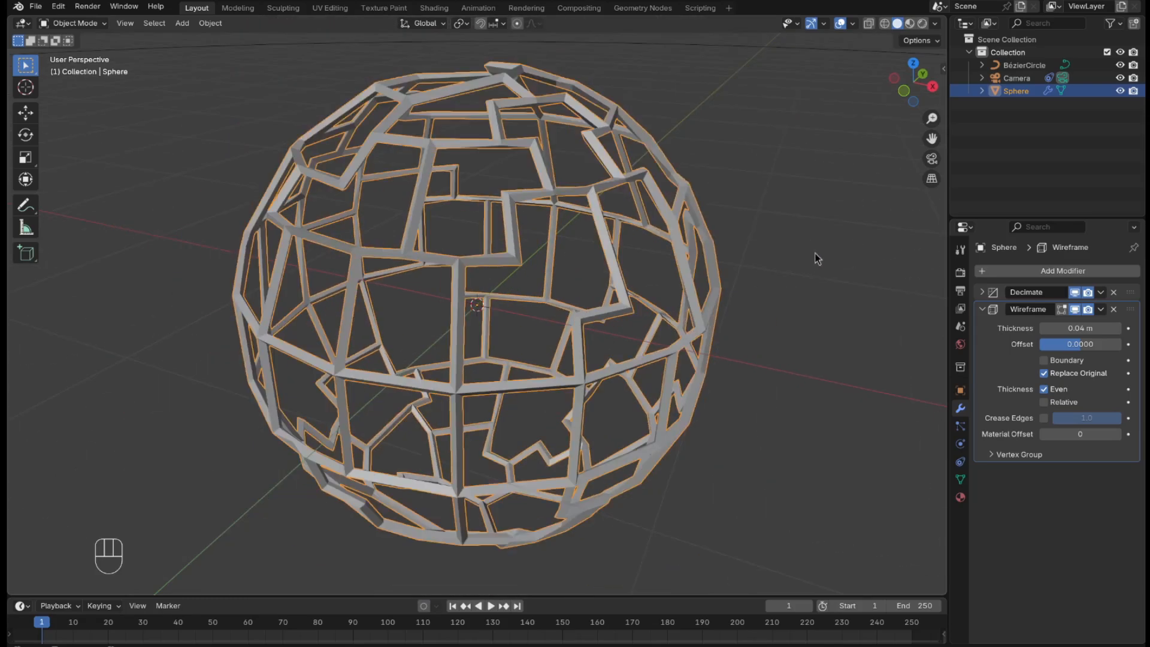
left_click(1096, 271)
mouse_move(1095, 271)
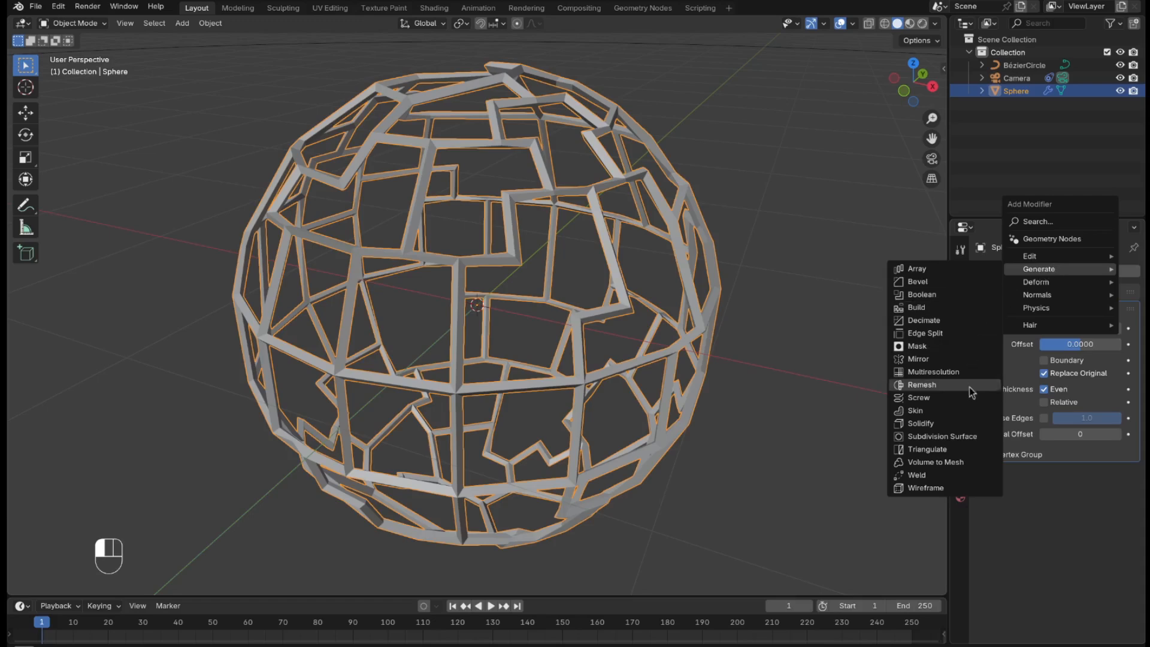
left_click(945, 438)
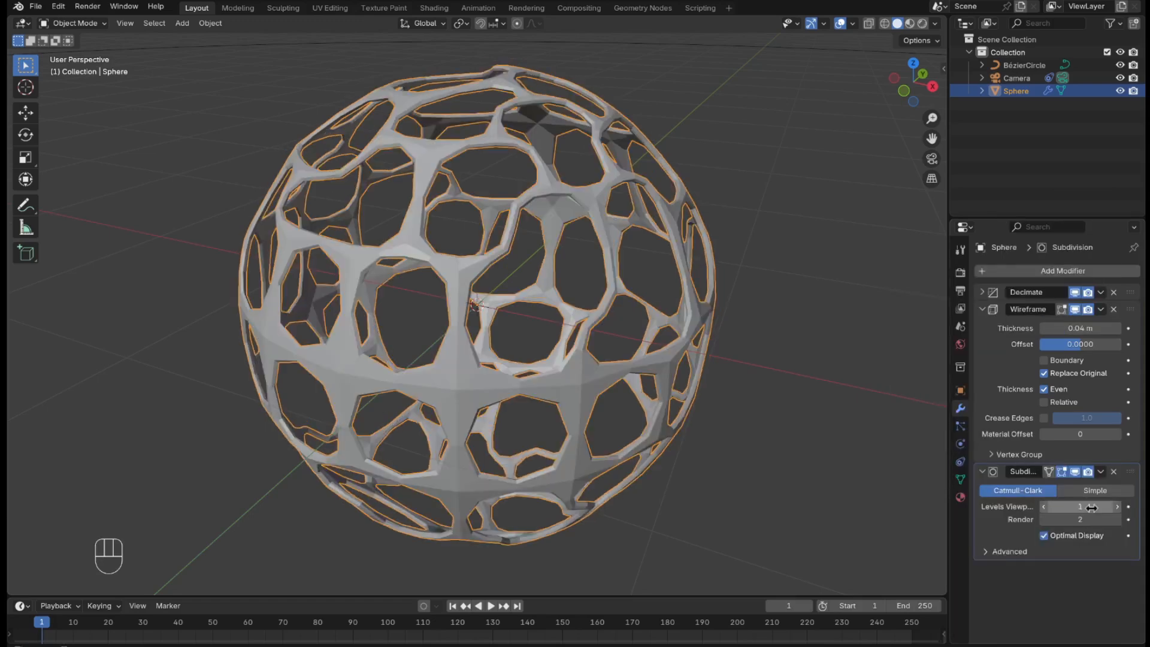
left_click_drag(1091, 507, 1091, 520)
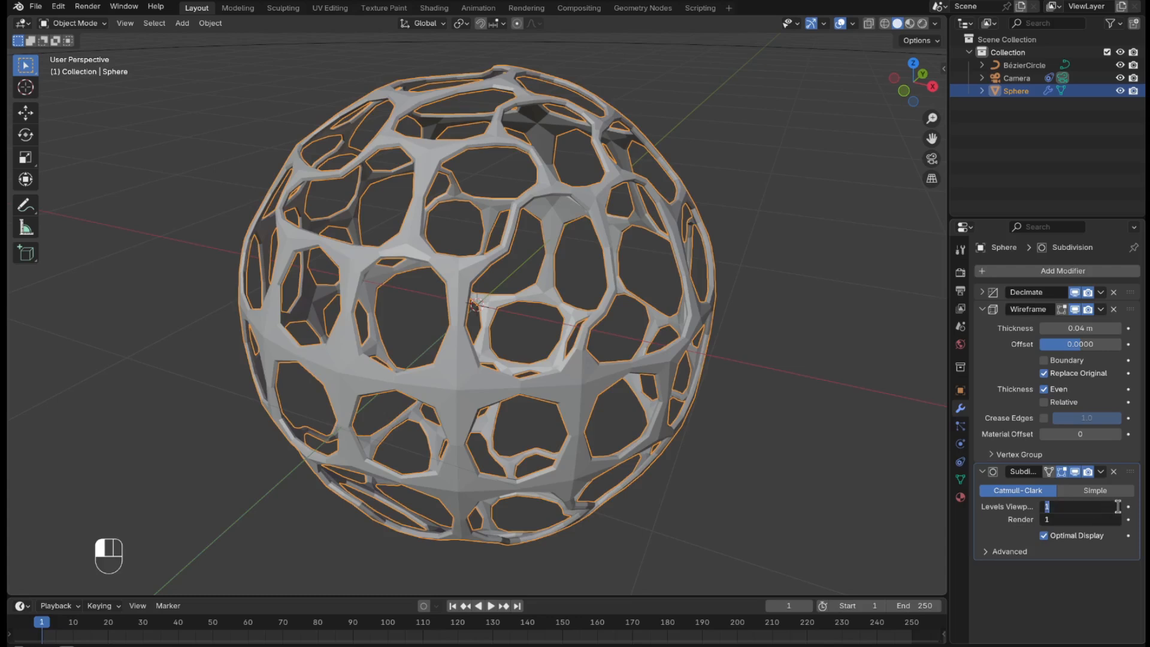
type("3")
key("Return")
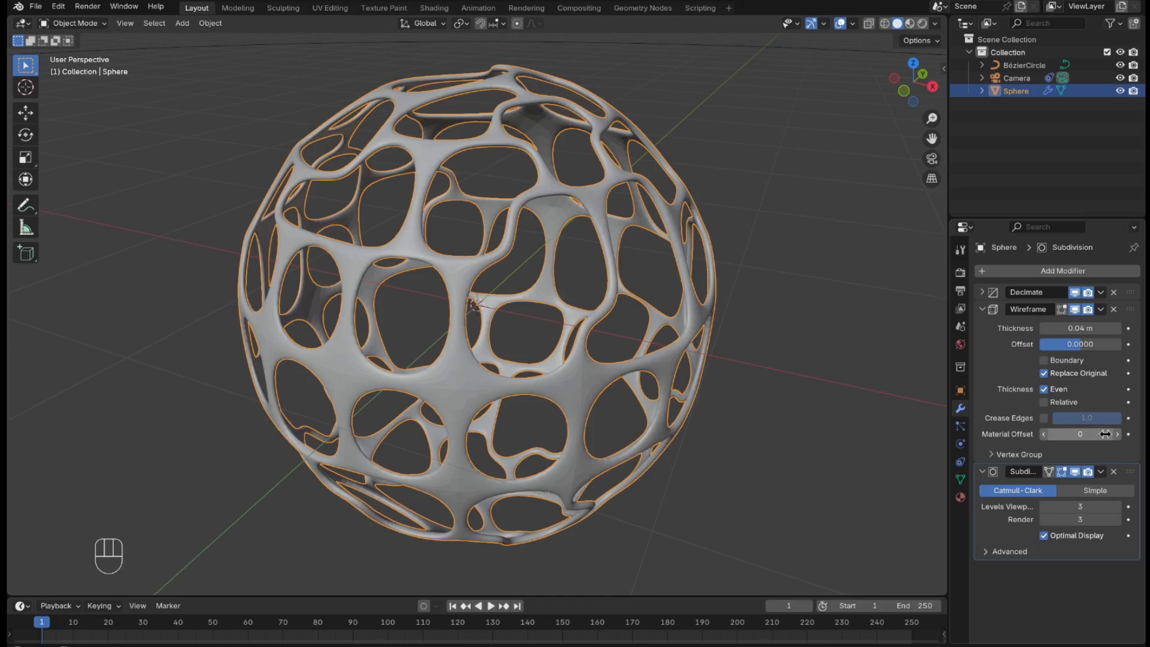
Apply Shade Auto Smooth to the sphere and collapse the Wireframe, Subdivision and Smooth by Angle modifier settings.
right_click(593, 377)
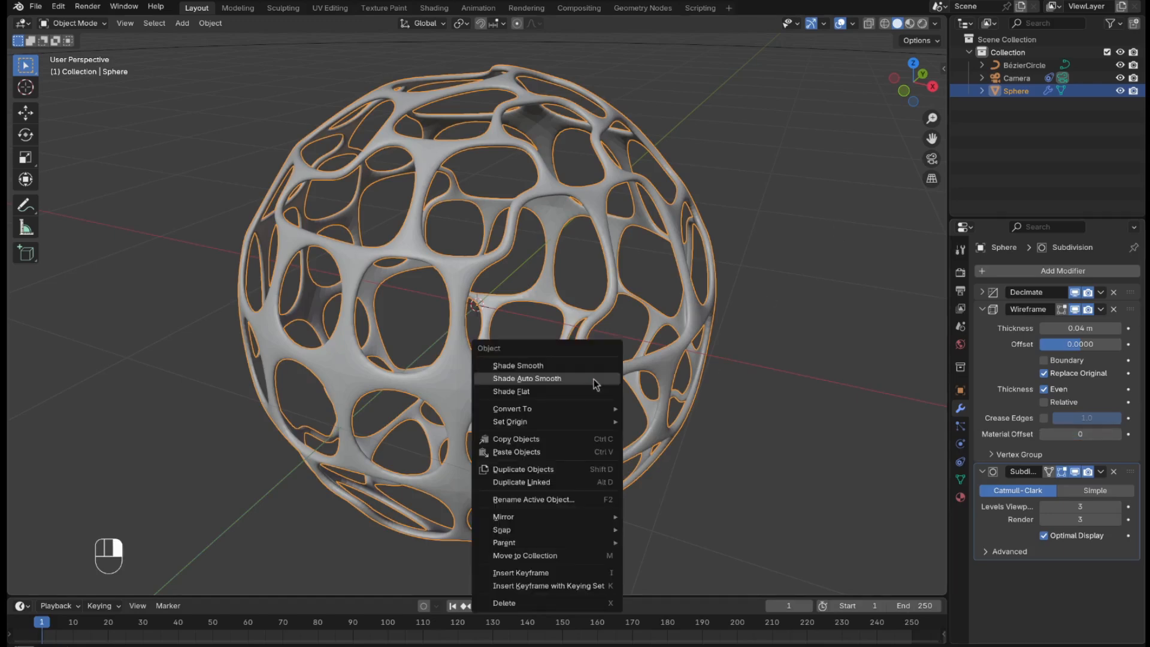
left_click(598, 377)
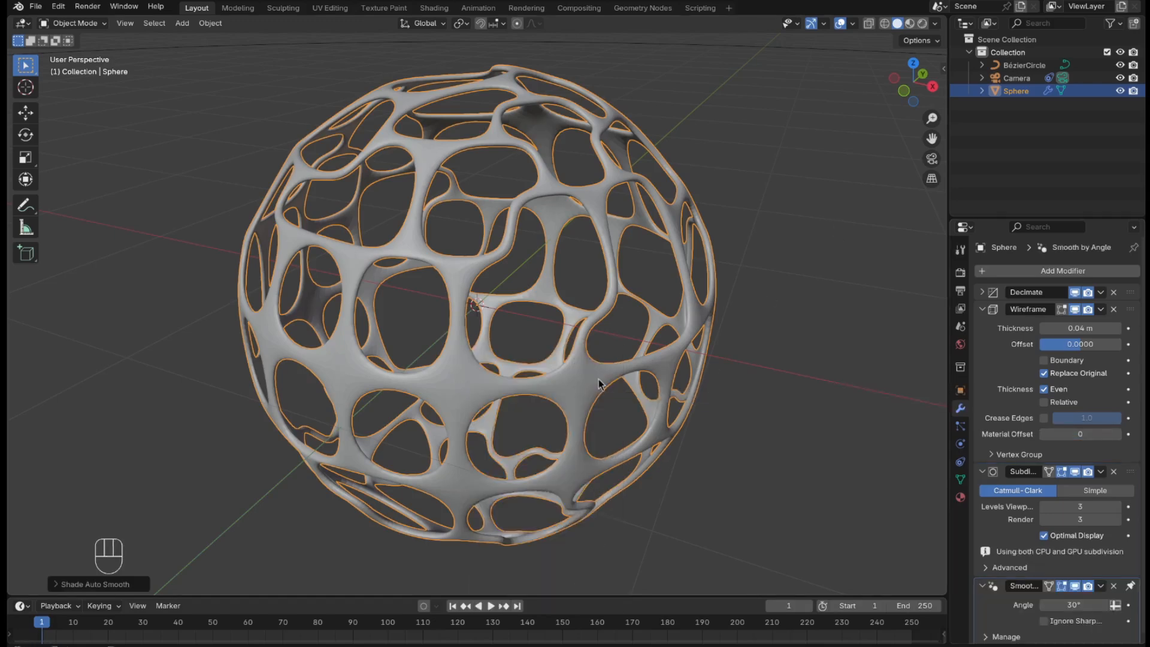
left_click(981, 310)
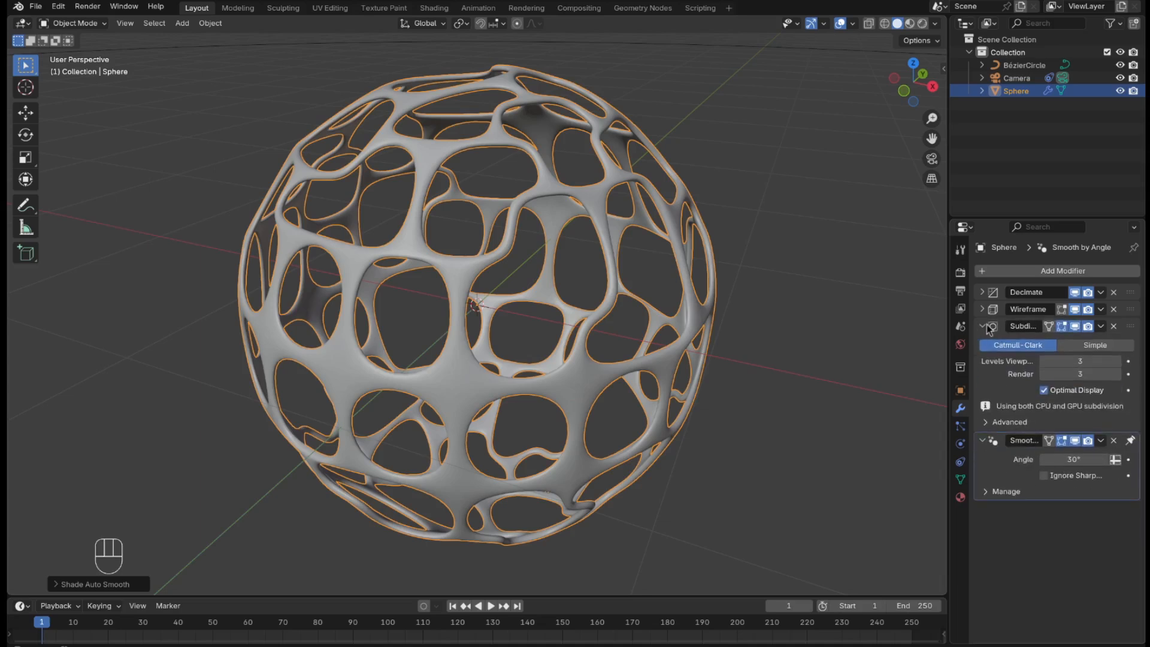
left_click(981, 327)
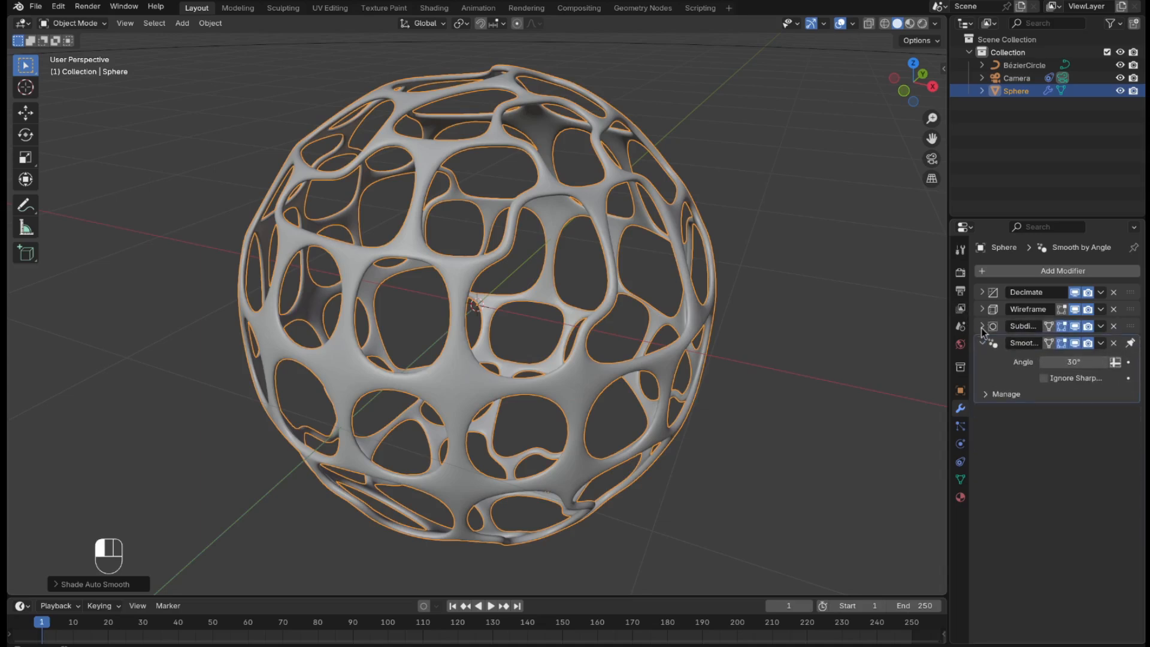
left_click(984, 344)
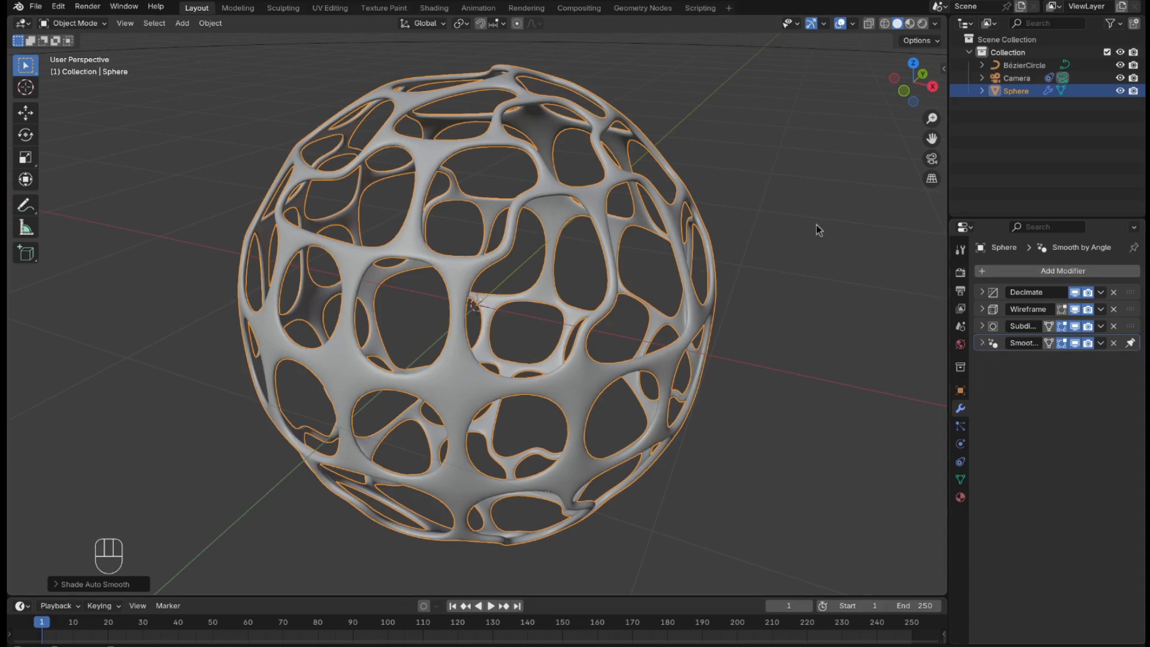
Duplicate the sphere in place and scale the copy's whole mesh to 0.9 in Edit Mode, returning to Object Mode.
key("shift+d")
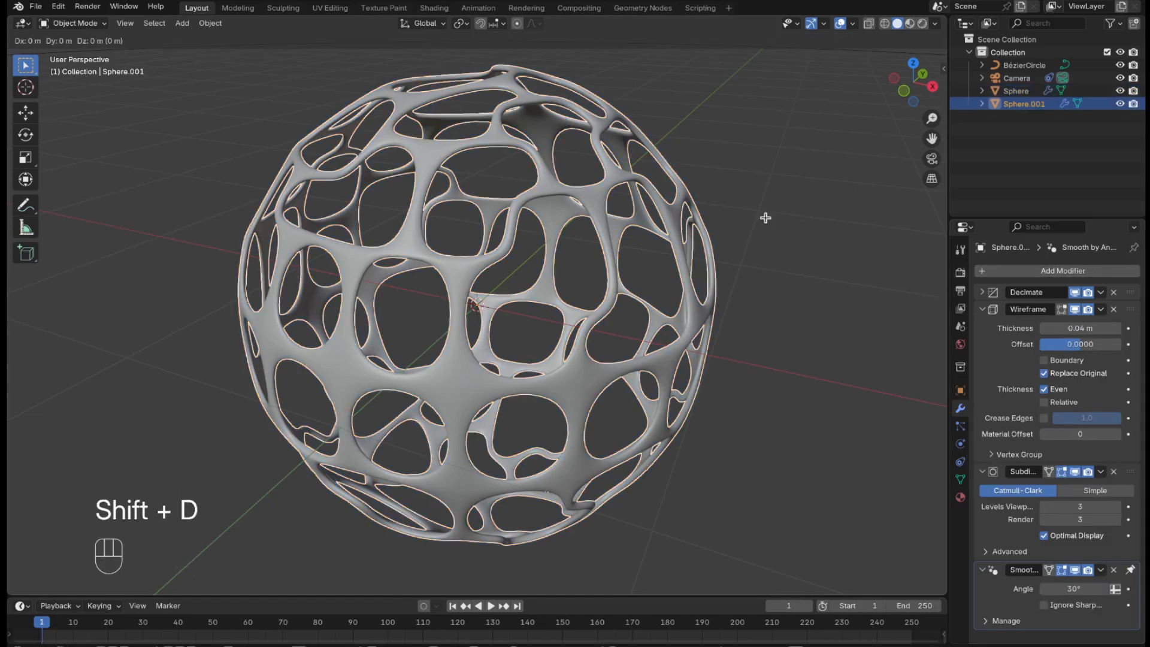
key("Return")
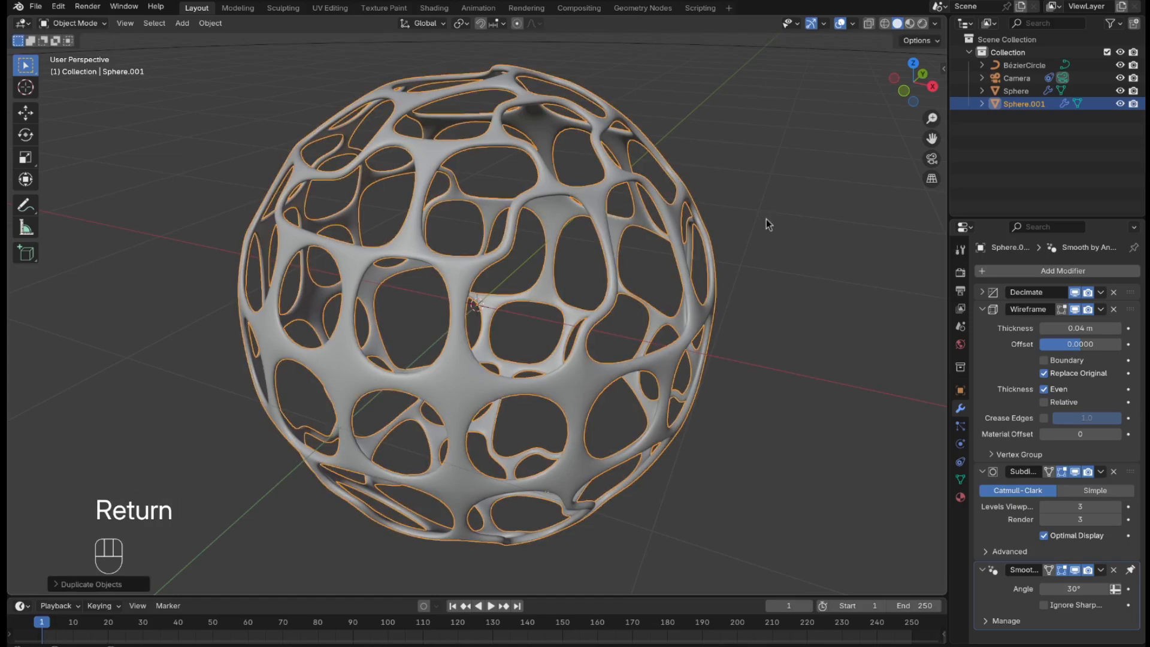
key("Tab")
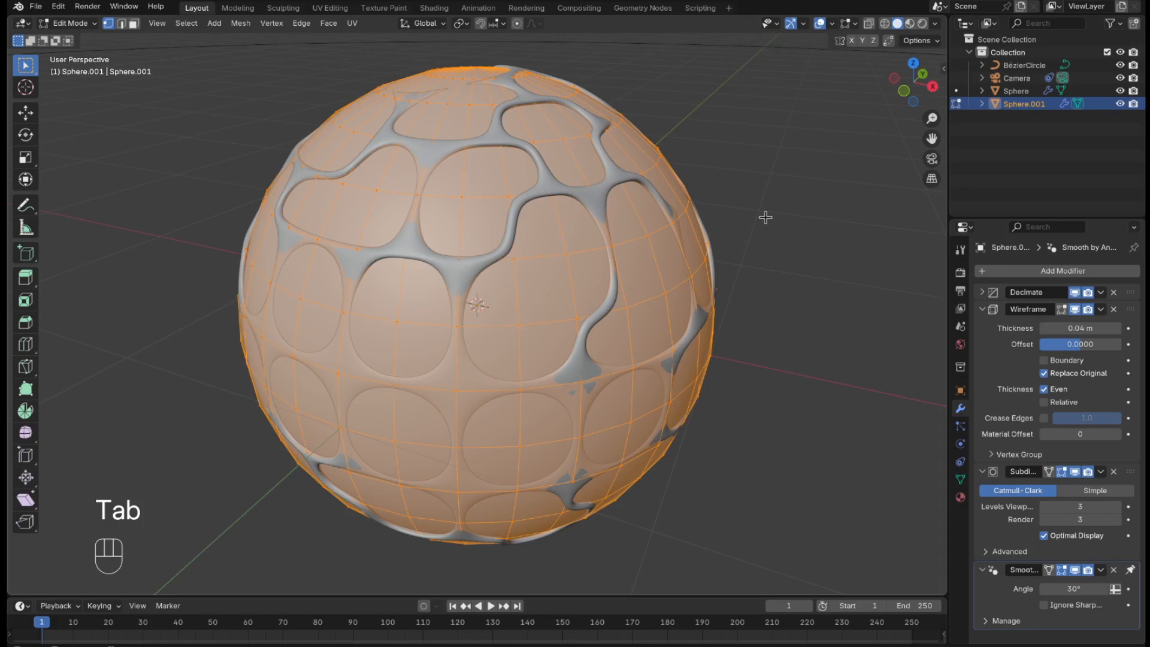
key("s")
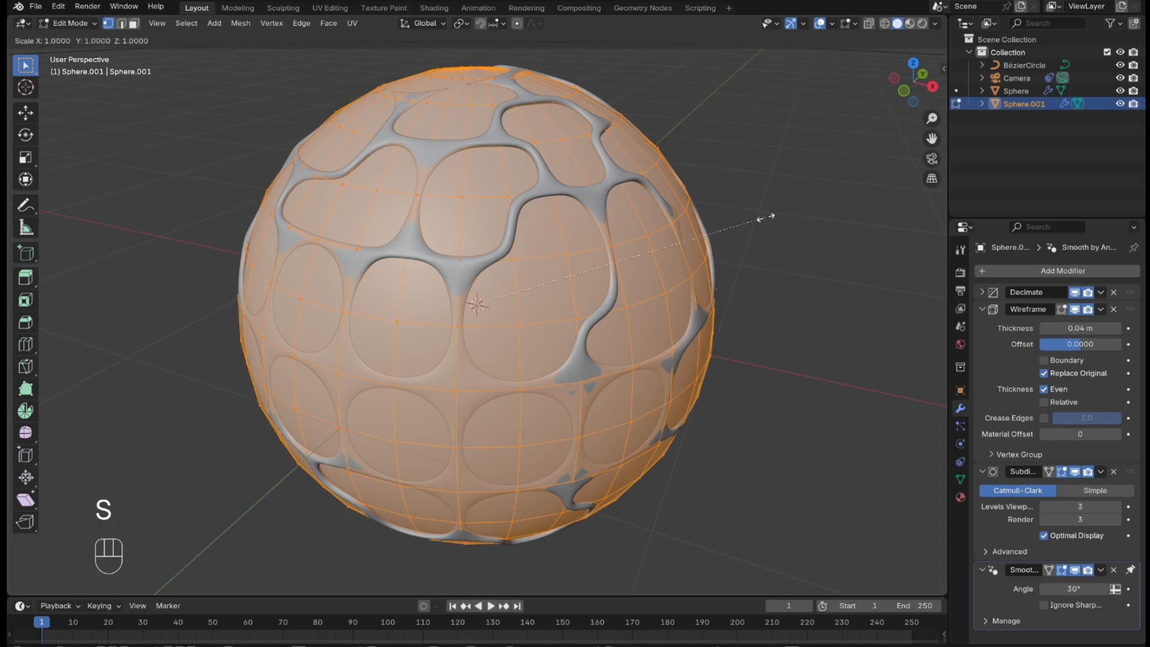
key("KP_Decimal")
key("KP_9")
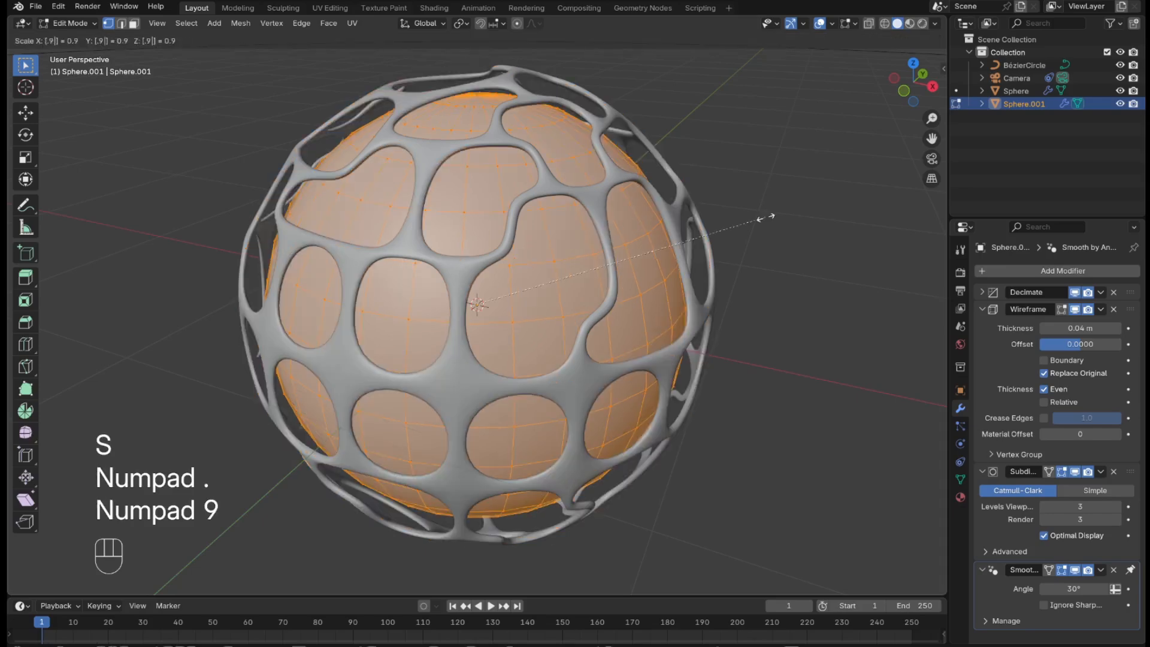
key("KP_Enter")
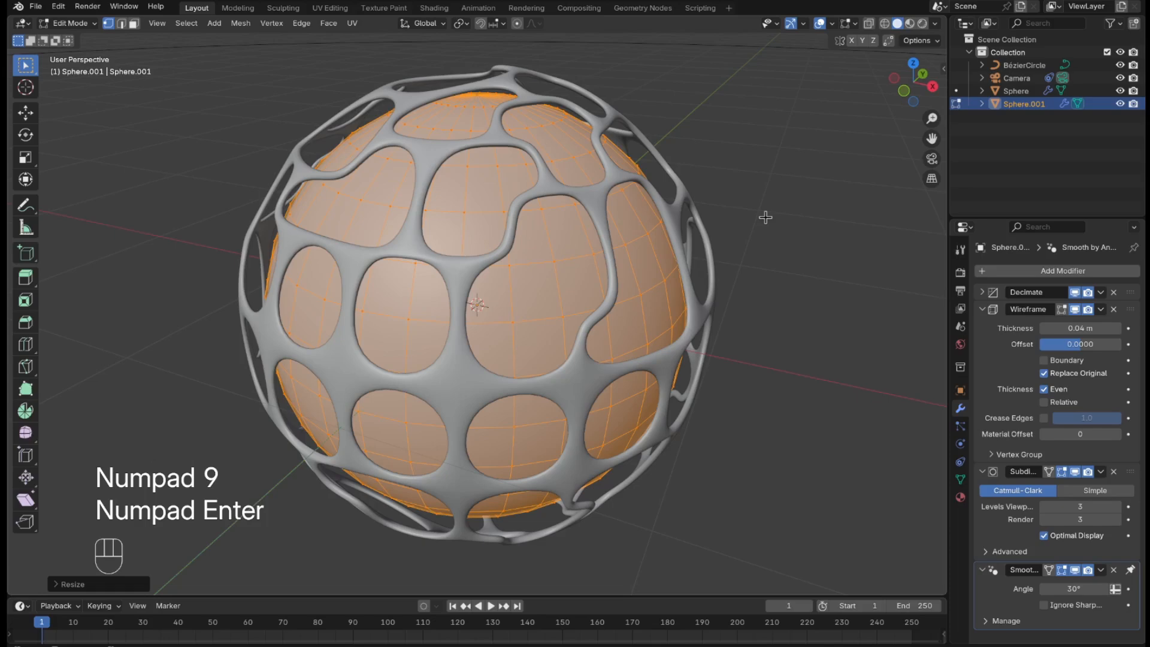
key("Tab")
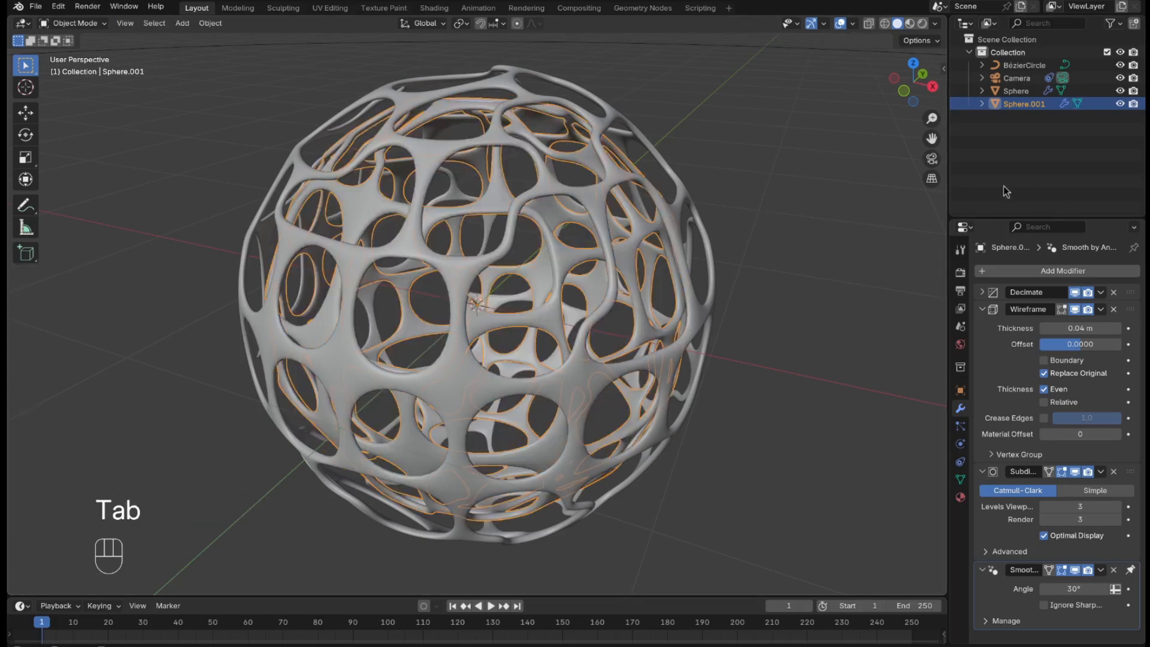
Duplicate the smaller inner sphere in place and scale the new copy's mesh by 0.9 in Edit Mode, returning to Object Mode.
key("shift")
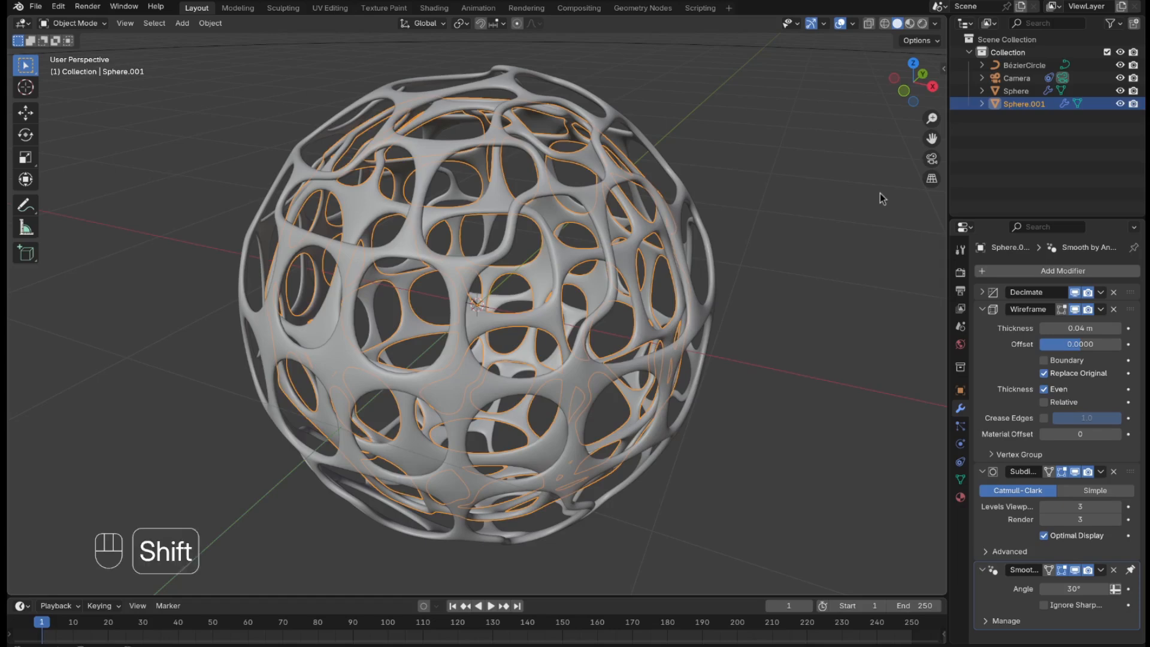
key("shift+d")
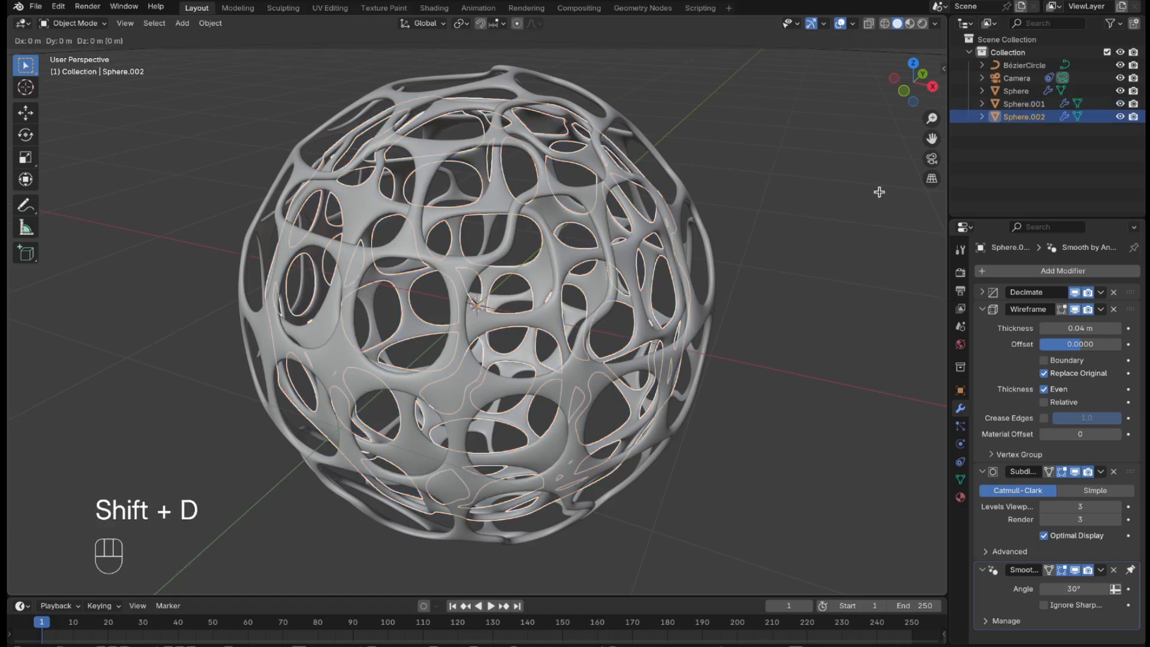
key("Return")
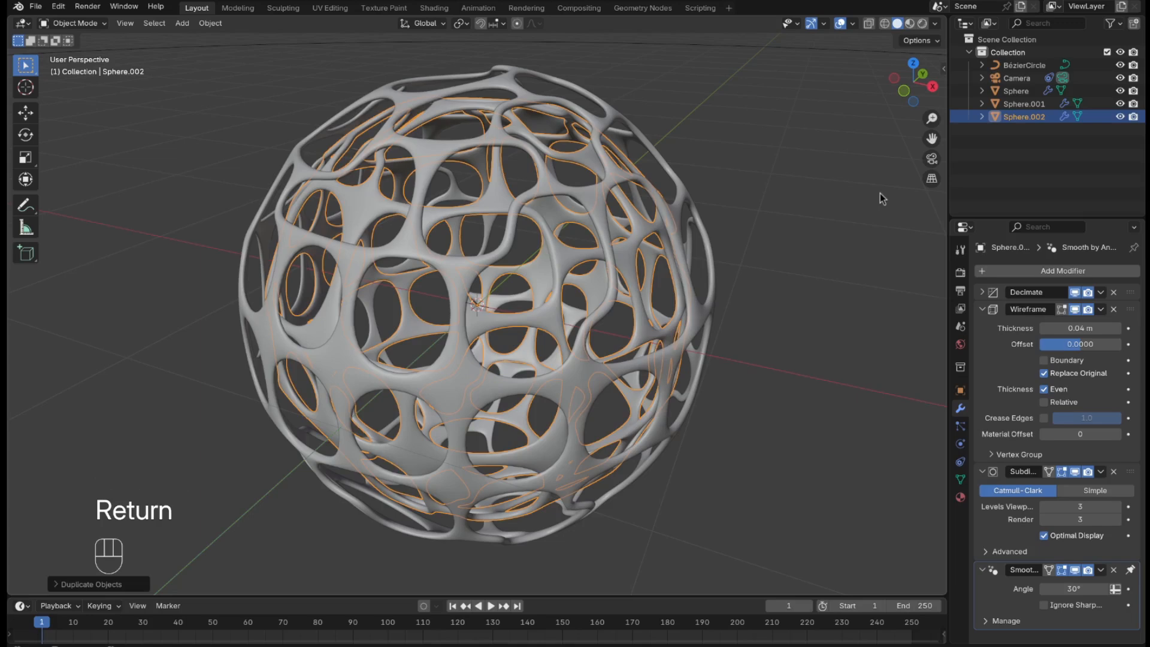
key("Tab")
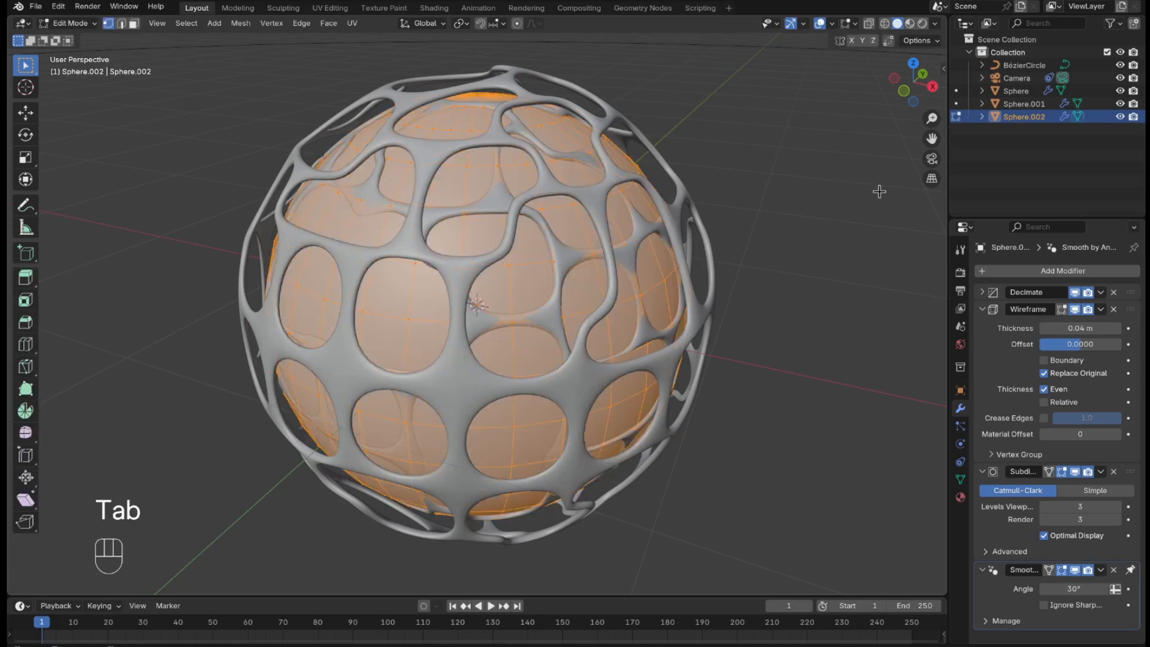
key("s")
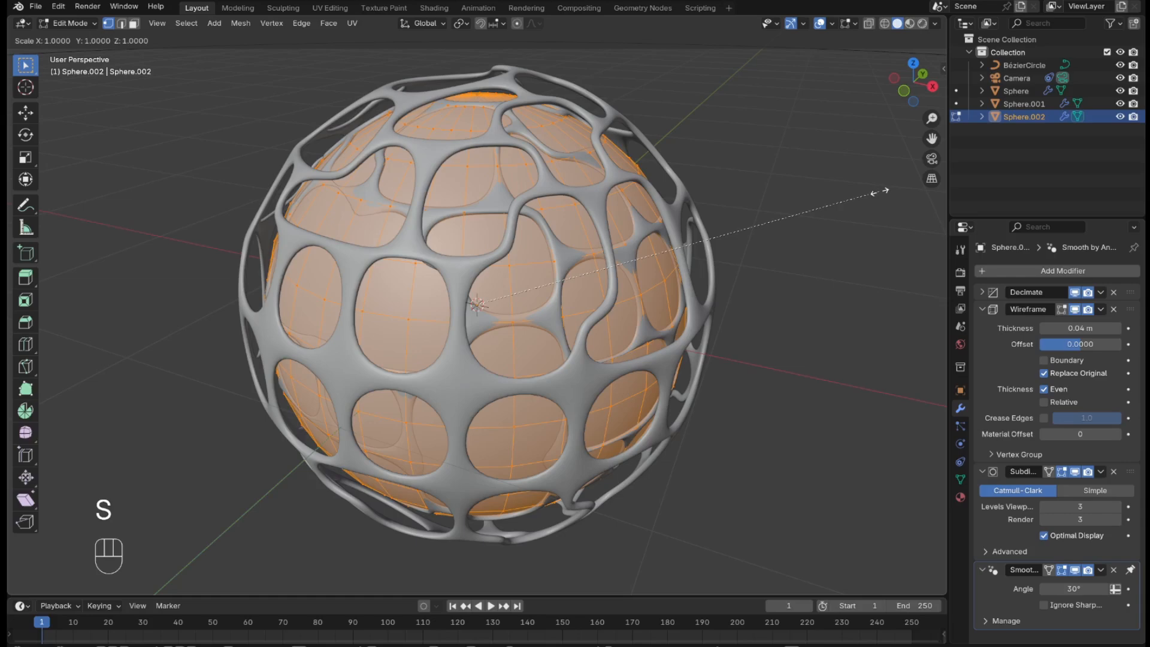
key("KP_Decimal")
key("KP_9")
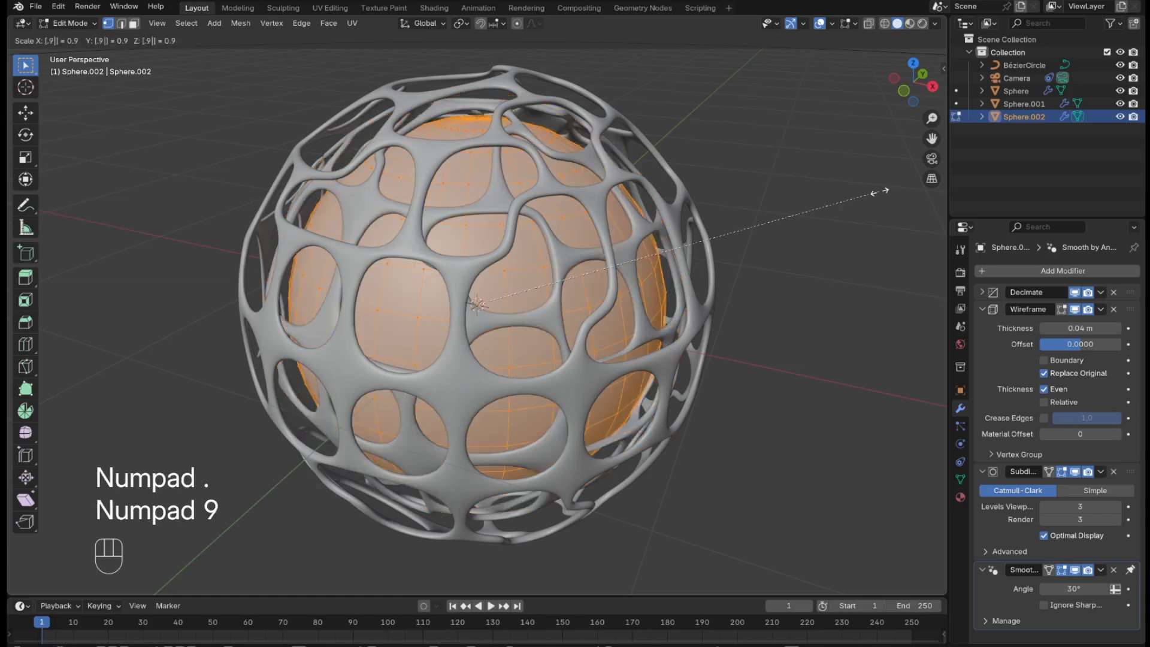
key("KP_Enter")
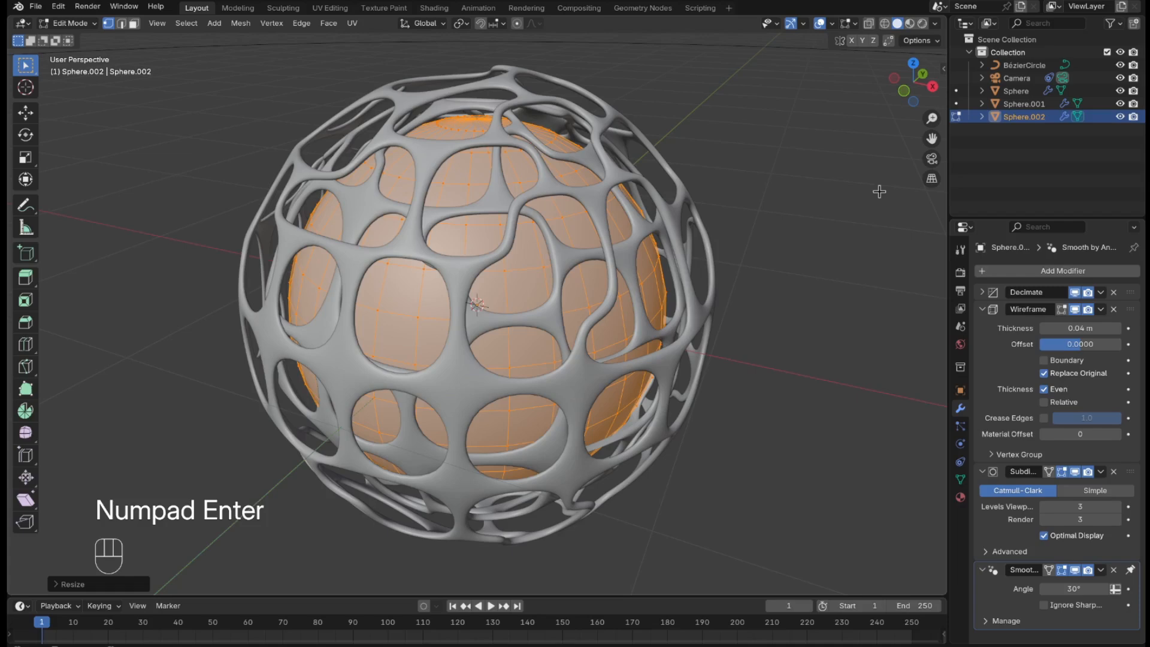
key("Tab")
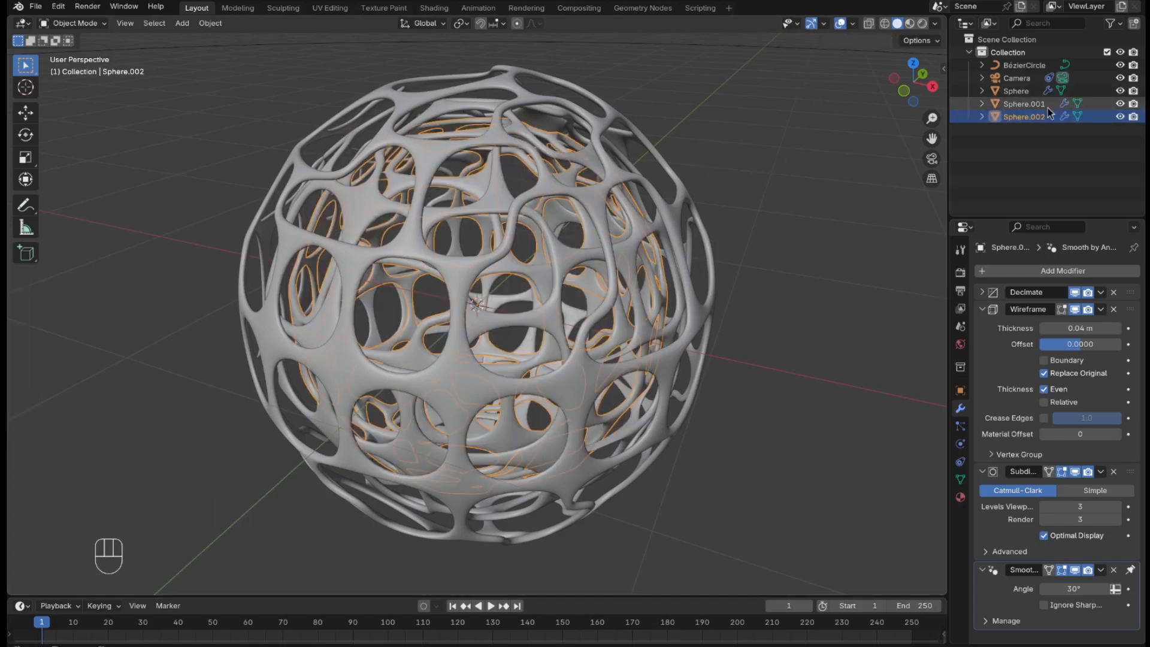
Set the Decimate modifier's angle limit to 40° on the innermost sphere.
left_click(982, 294)
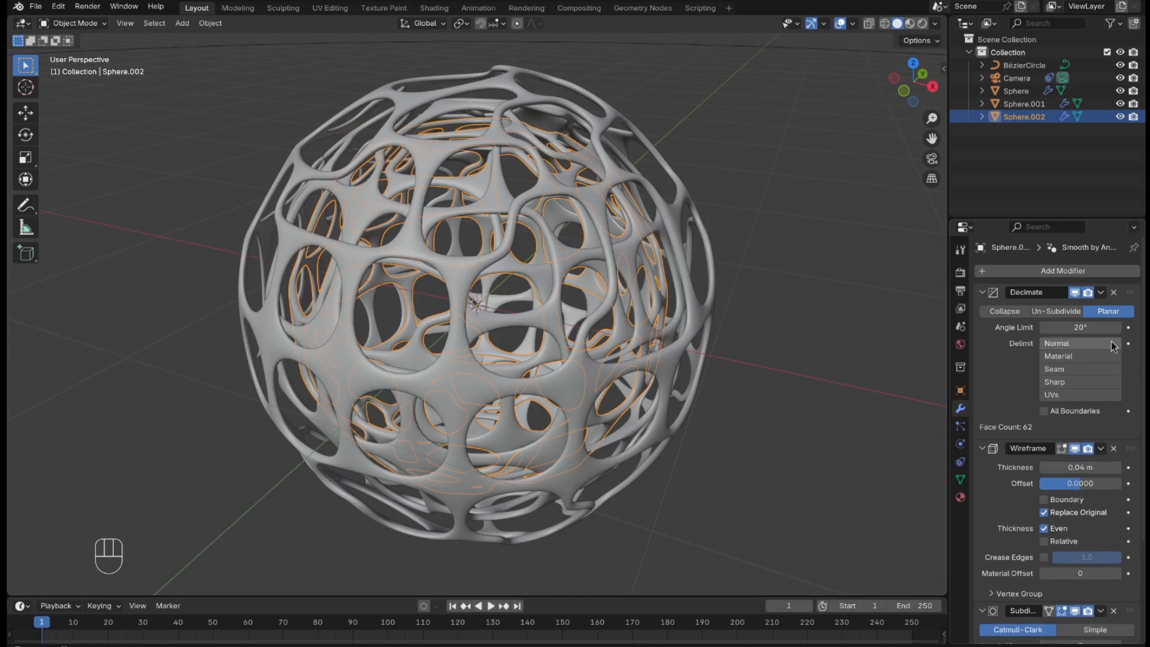
left_click(1081, 327)
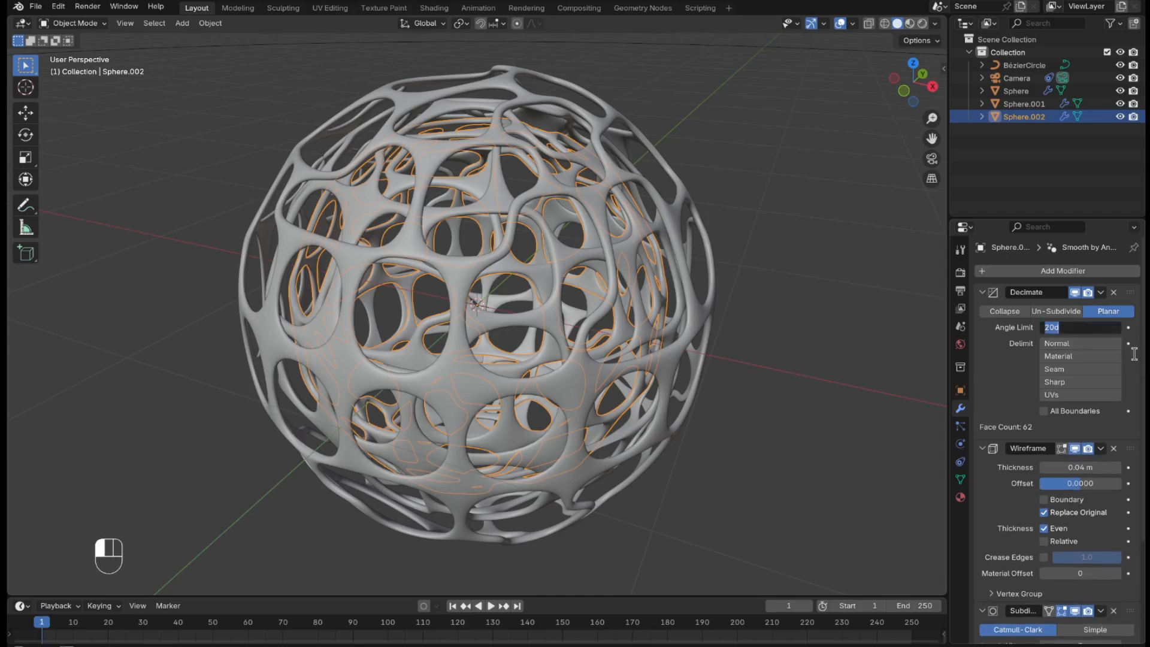
type("40")
left_click(1134, 354)
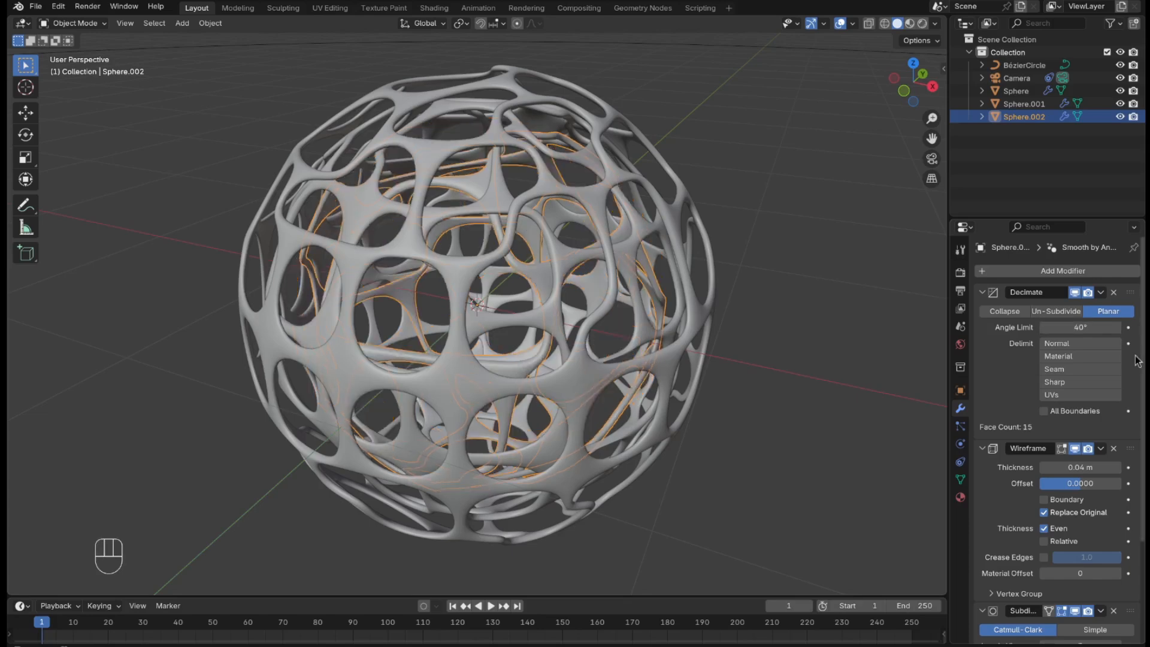
Select the middle sphere, Sphere.001, and set its Decimate modifier's angle limit to 30°.
left_click(1032, 107)
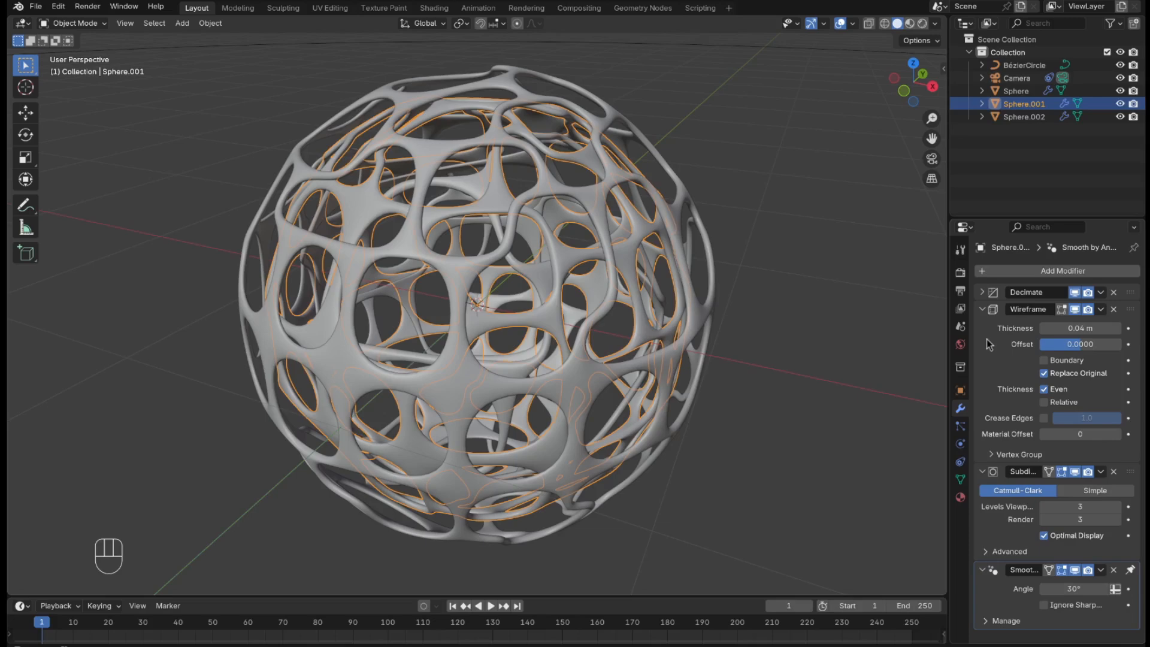
left_click(984, 293)
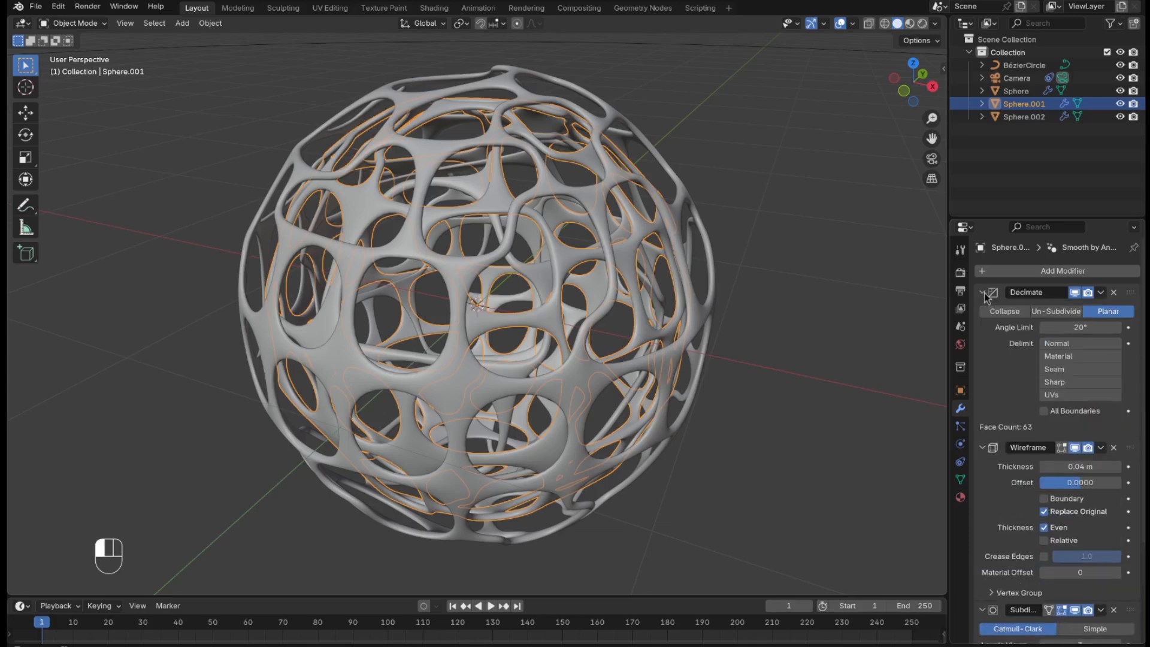
left_click(1071, 329)
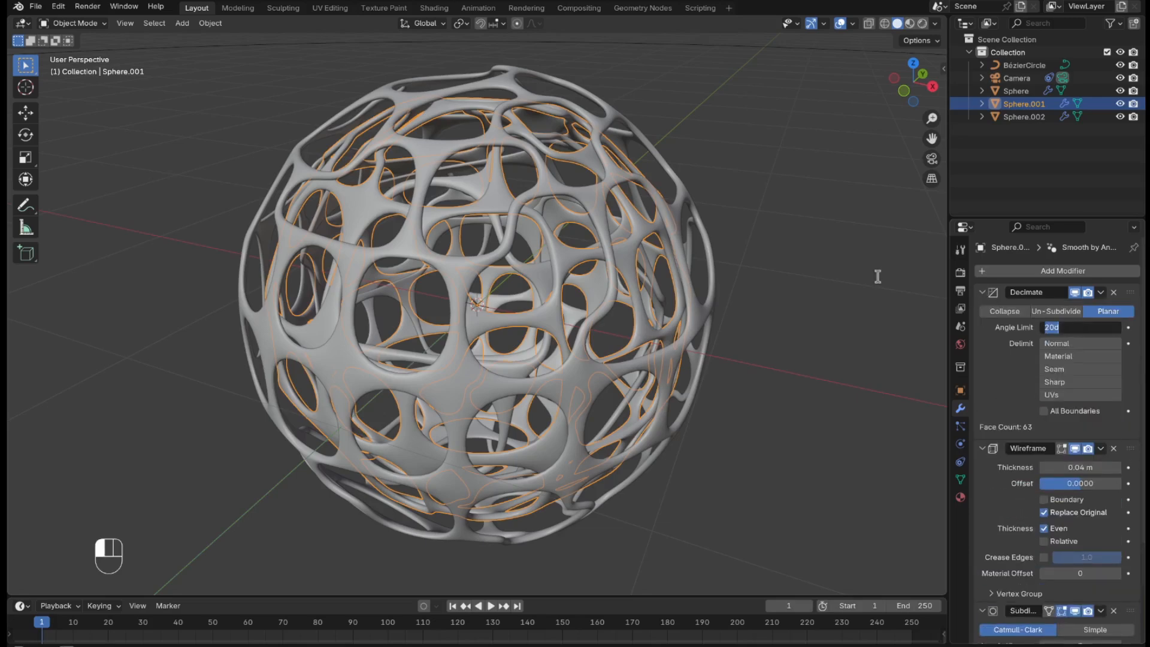
type("30")
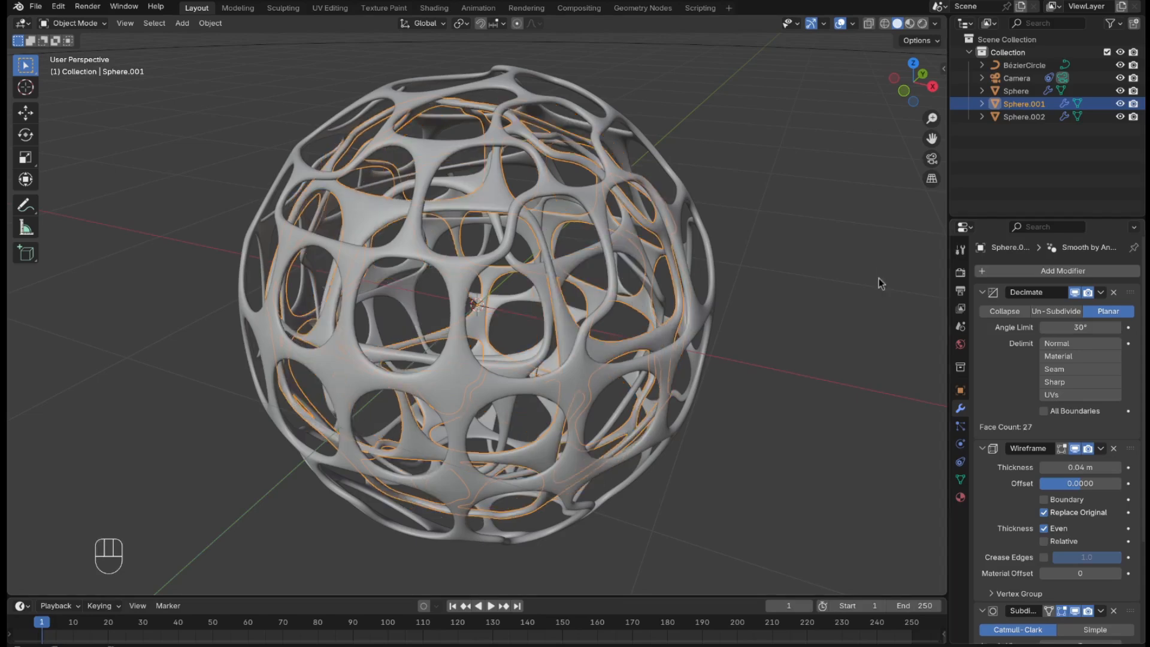
Select the outermost sphere, collapse its existing modifiers and add a second Wireframe modifier after the Subdivision.
left_click(791, 211)
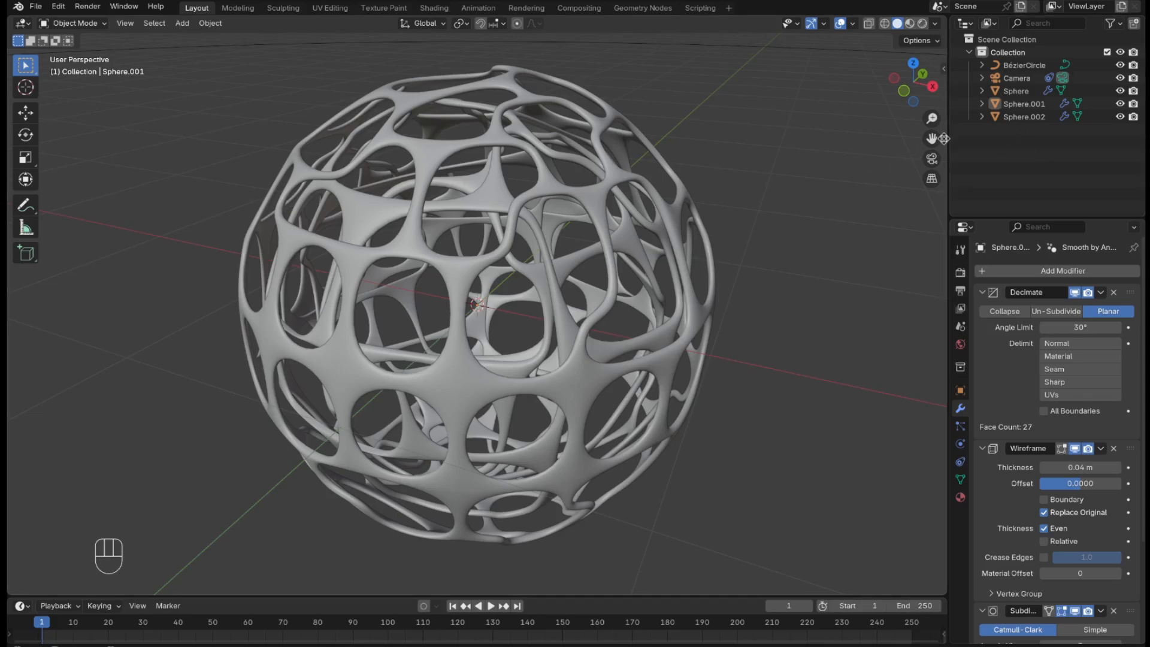
left_click(1027, 93)
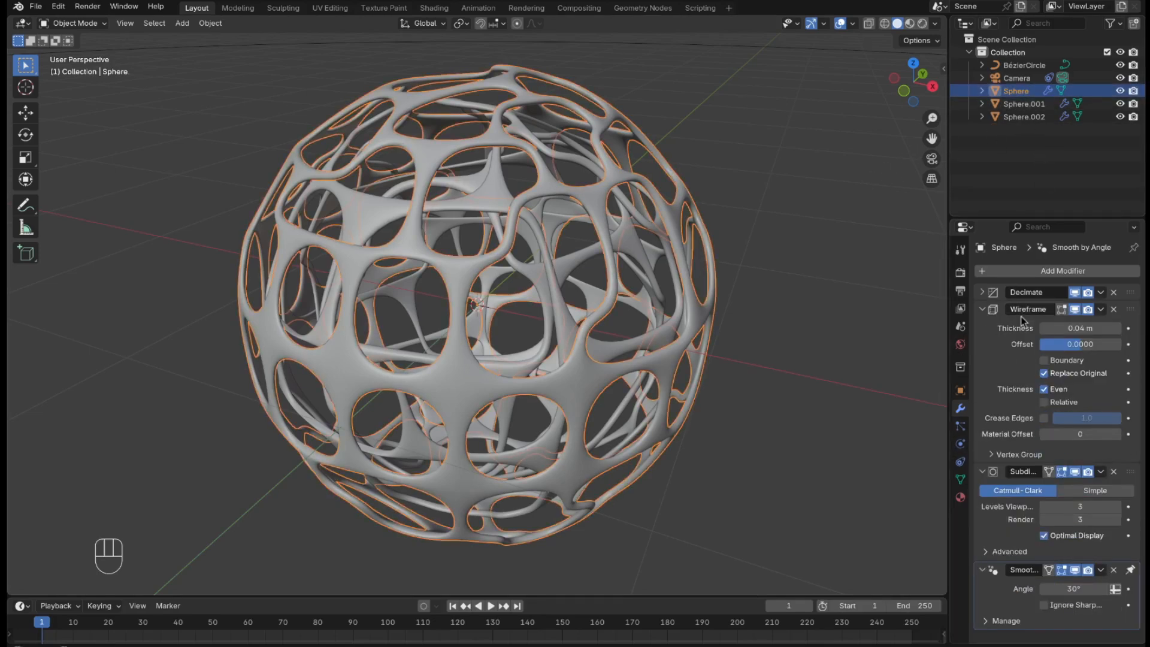
left_click(981, 311)
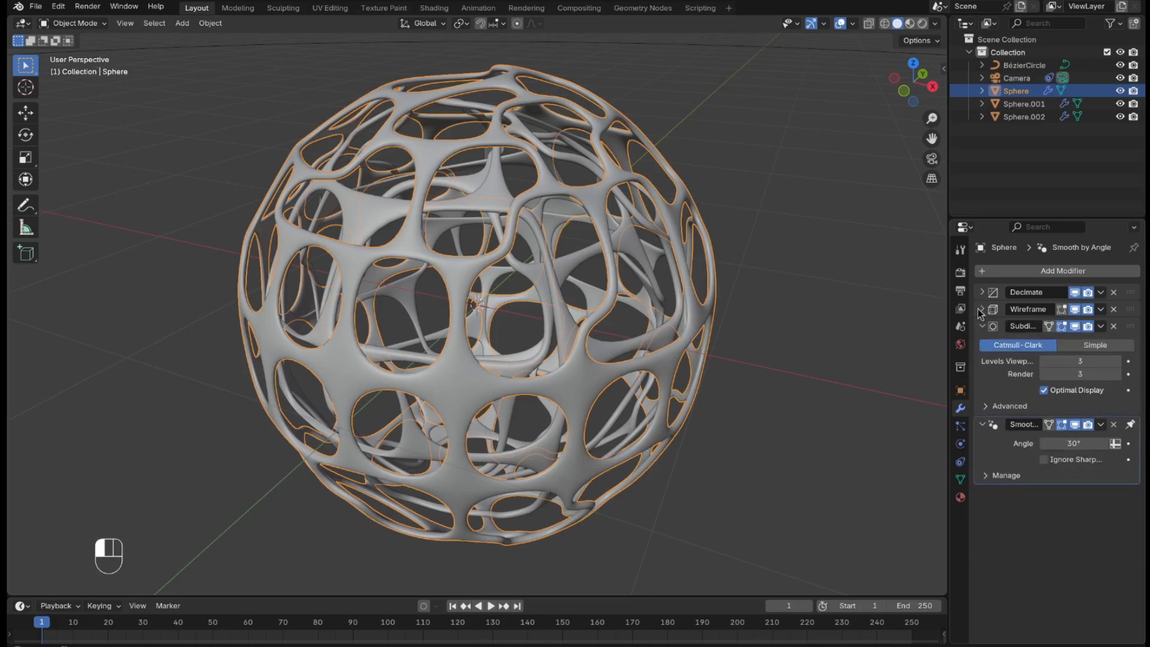
left_click(984, 325)
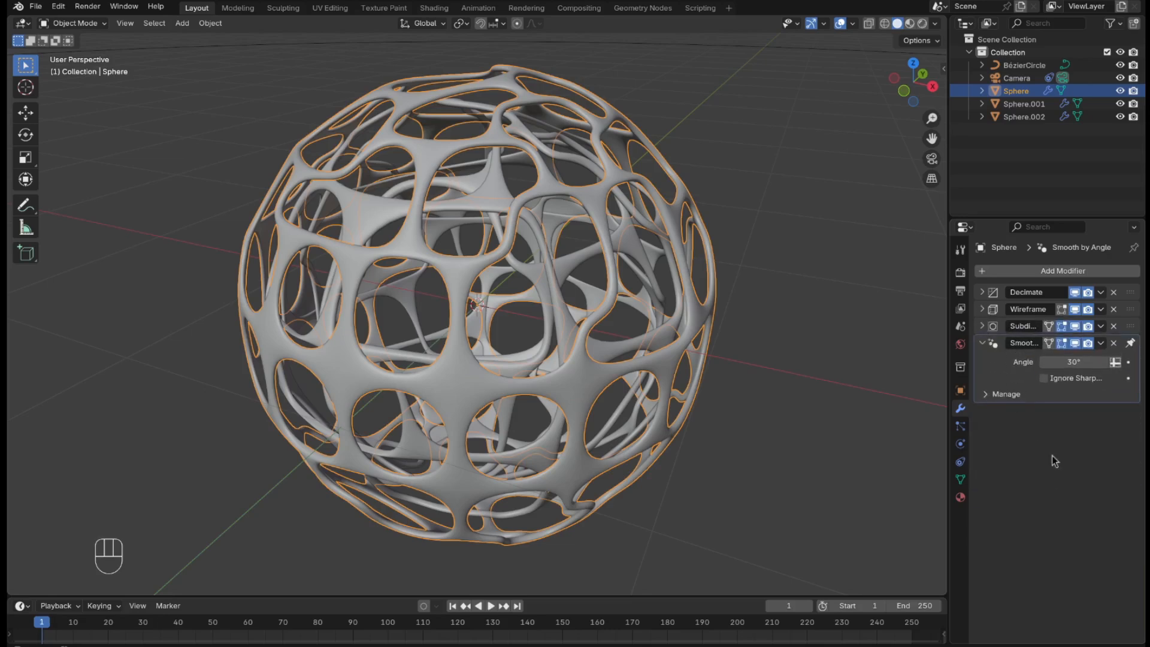
left_click(984, 347)
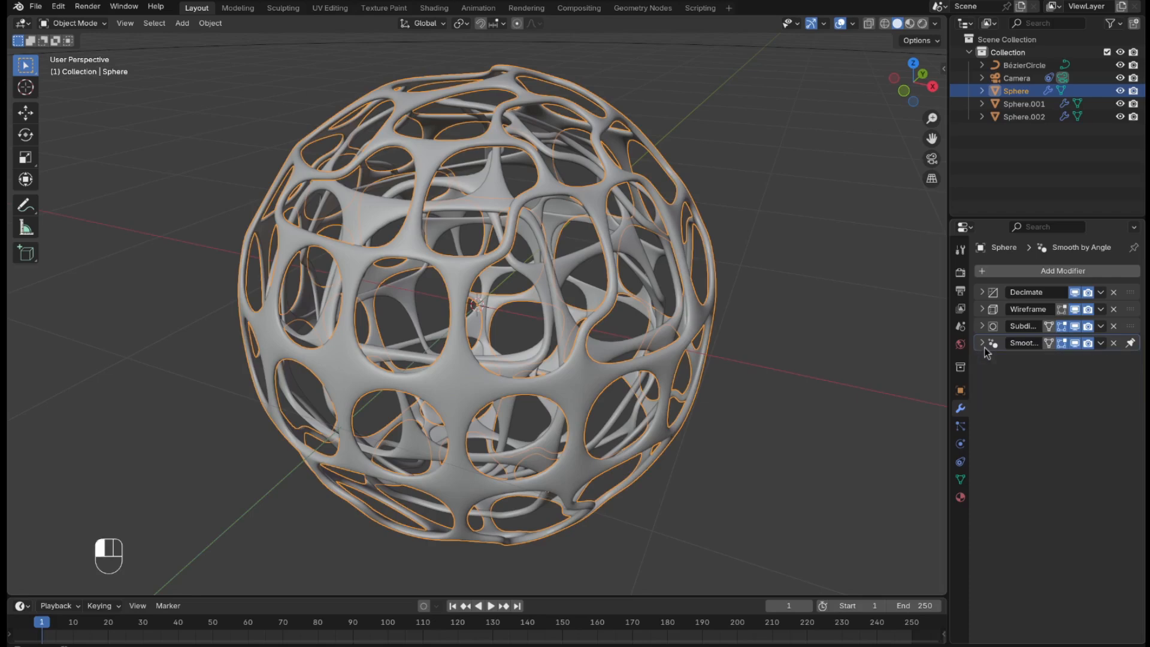
left_click(1015, 270)
mouse_move(1015, 267)
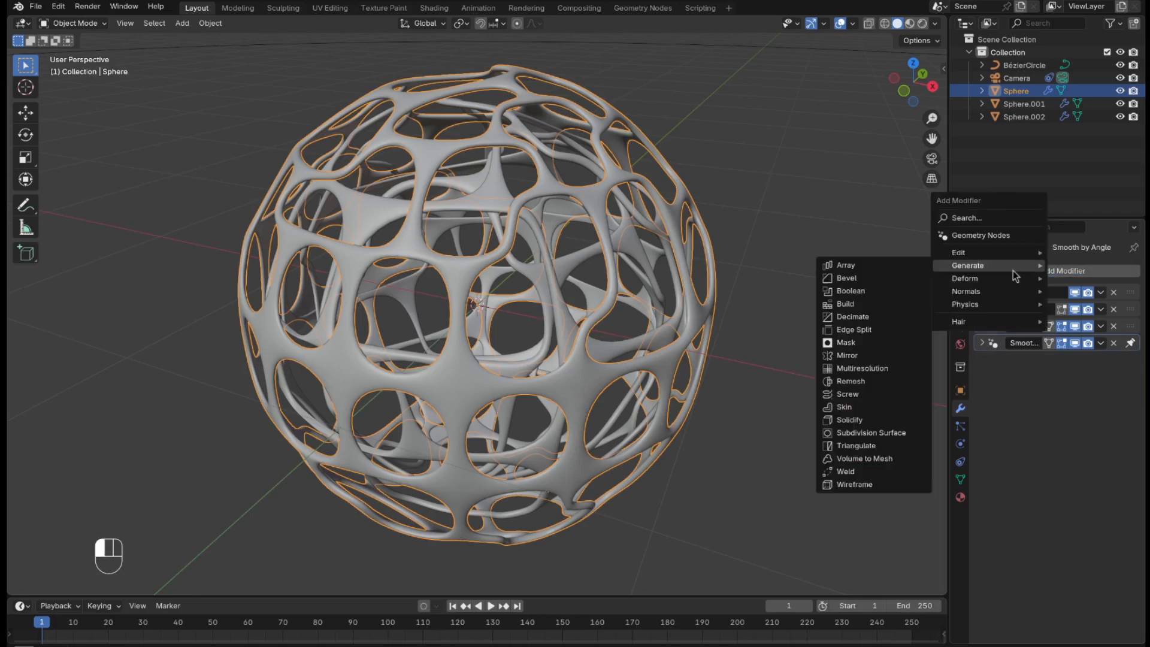
left_click(867, 485)
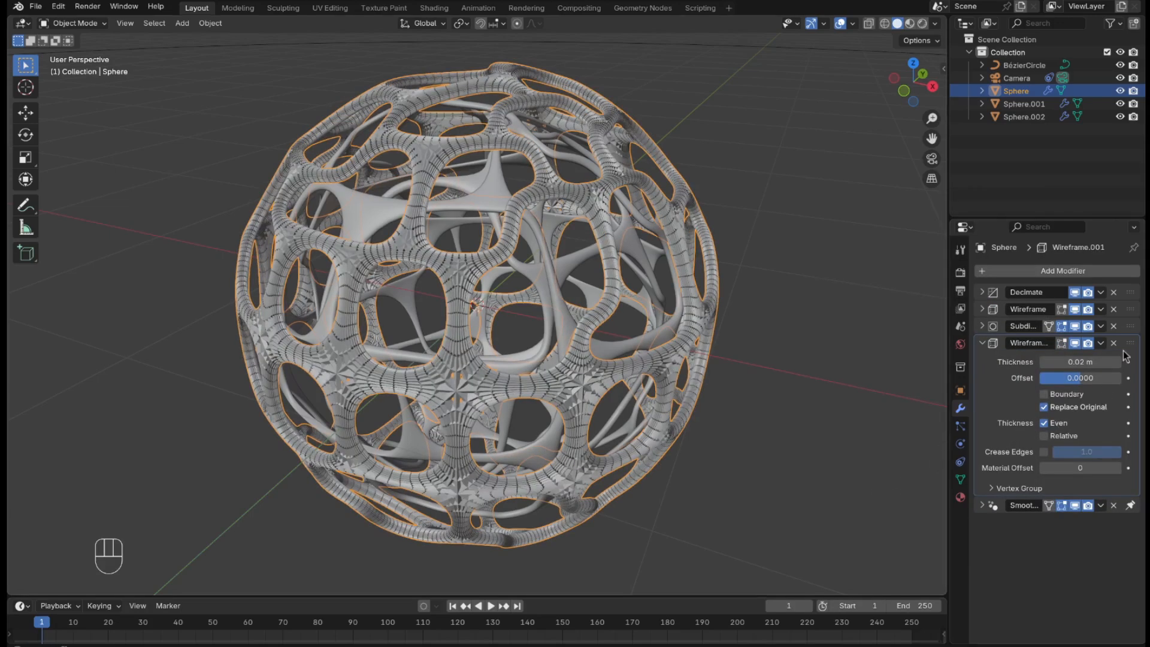
Set the new Wireframe modifier's thickness to 0.001 m on the outermost sphere, deselect the sphere and collapse the modifier.
left_click(1083, 362)
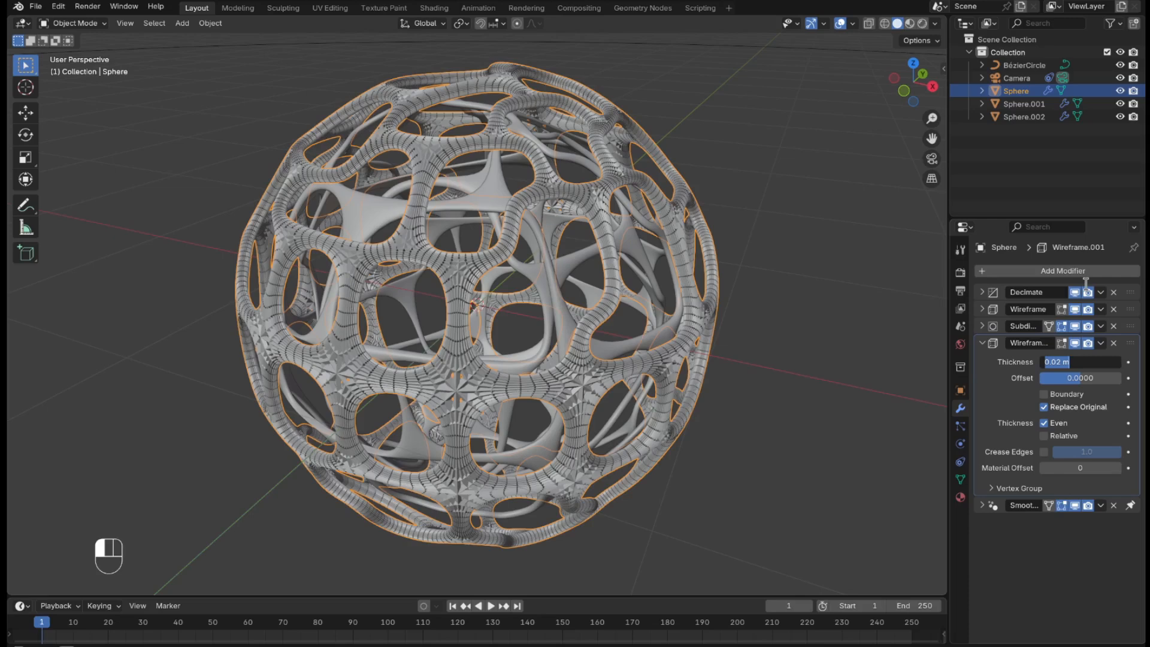
key("BackSpace")
type(".001")
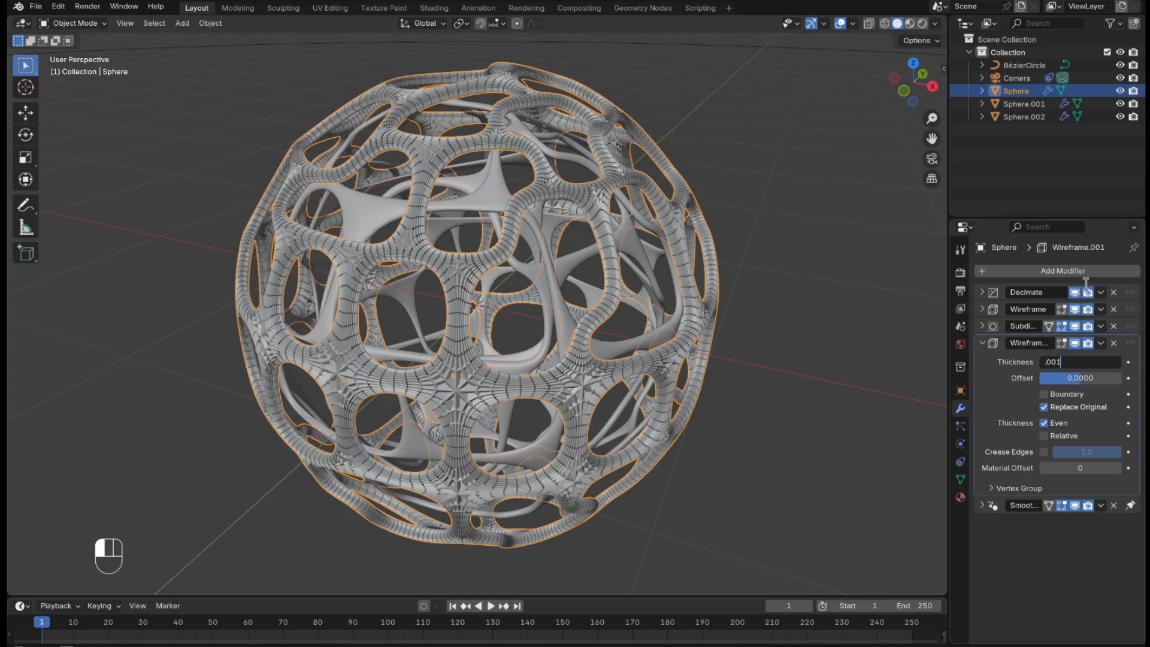
key("Return")
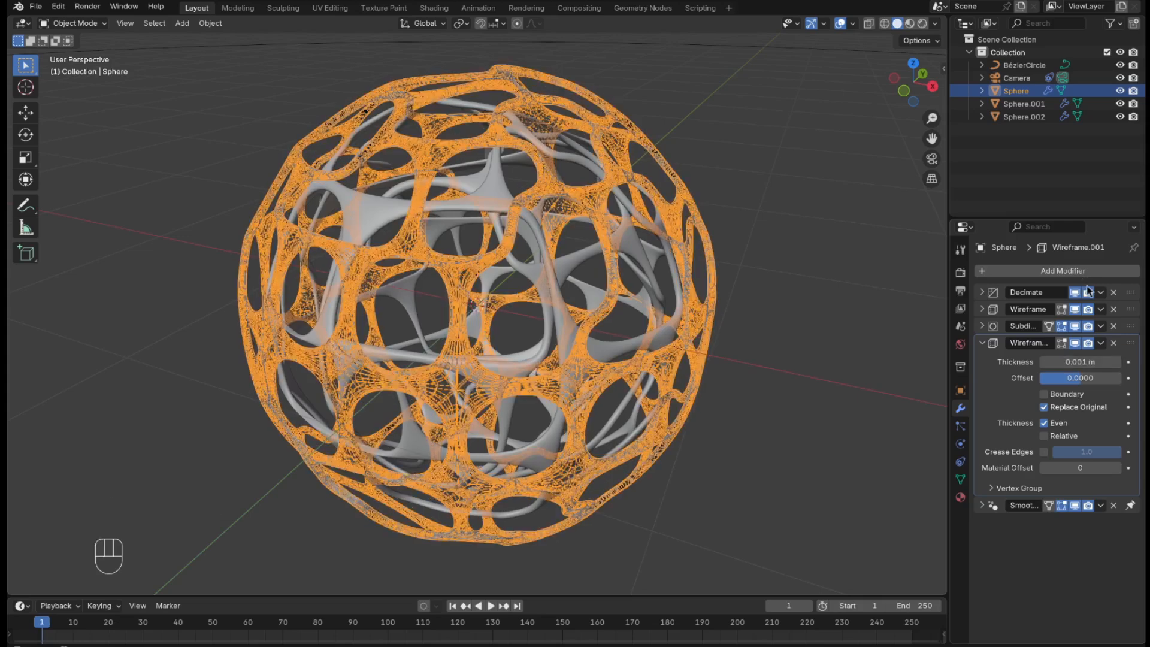
left_click(860, 268)
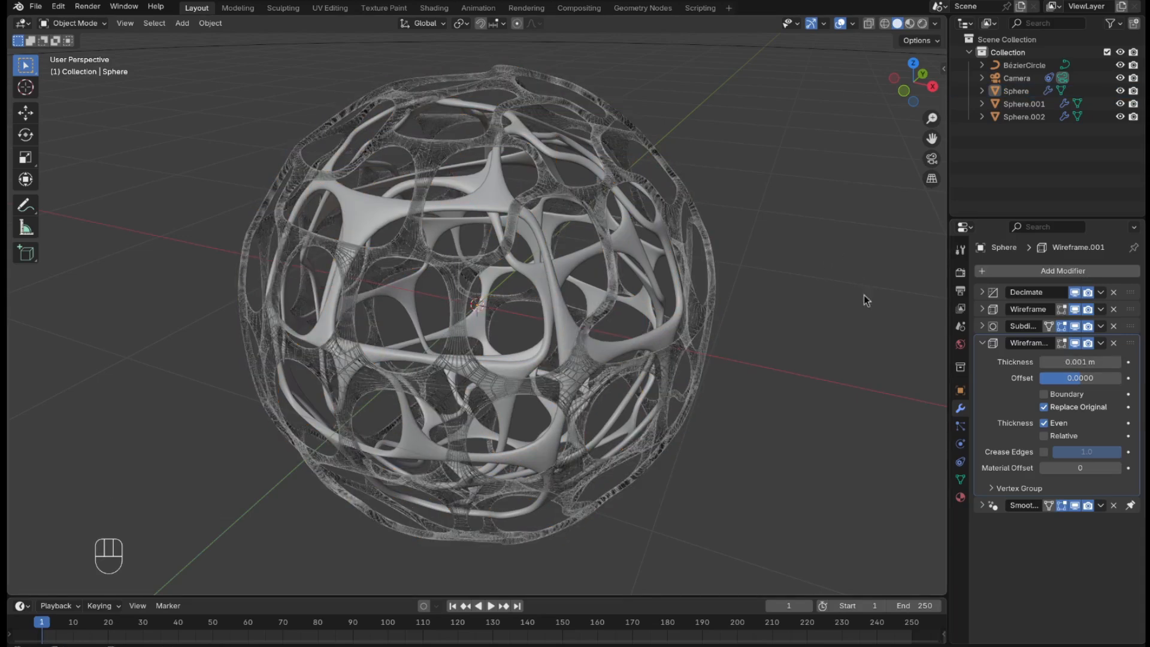
left_click(982, 343)
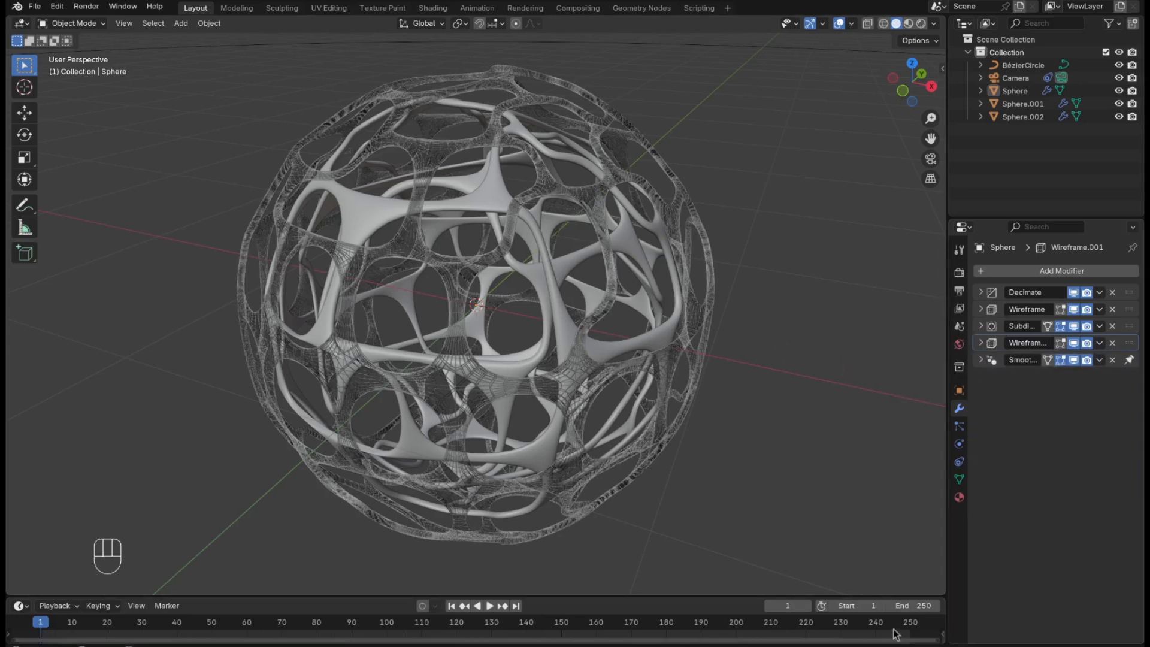
Set the animation's end frame to 500.
left_click(919, 604)
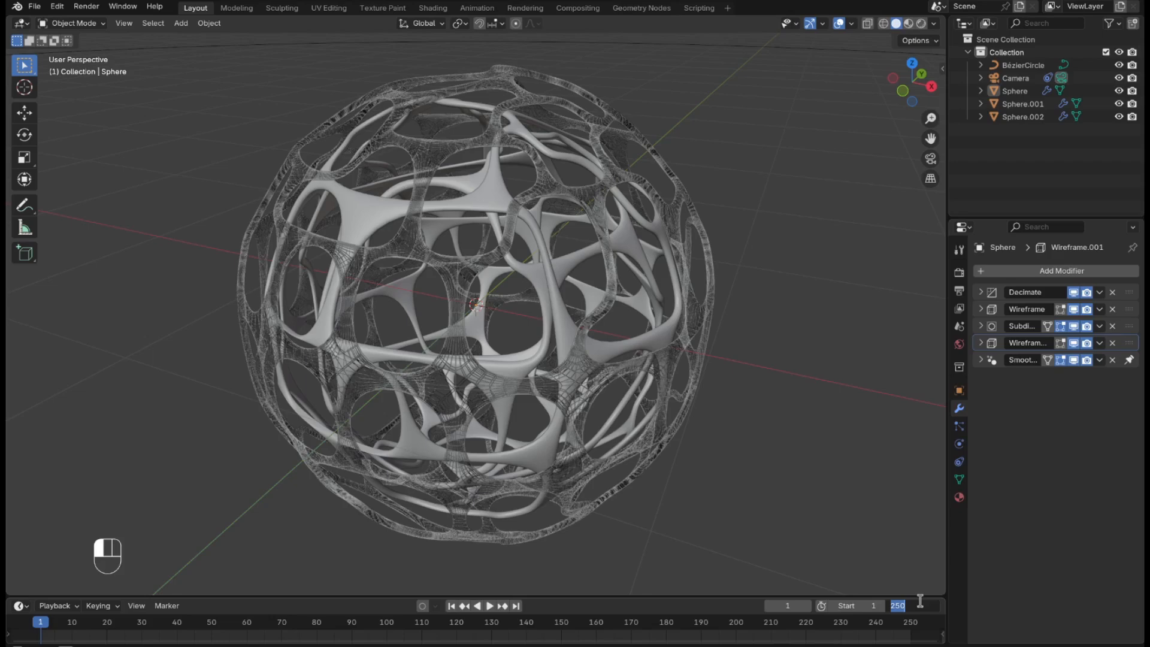
type("500")
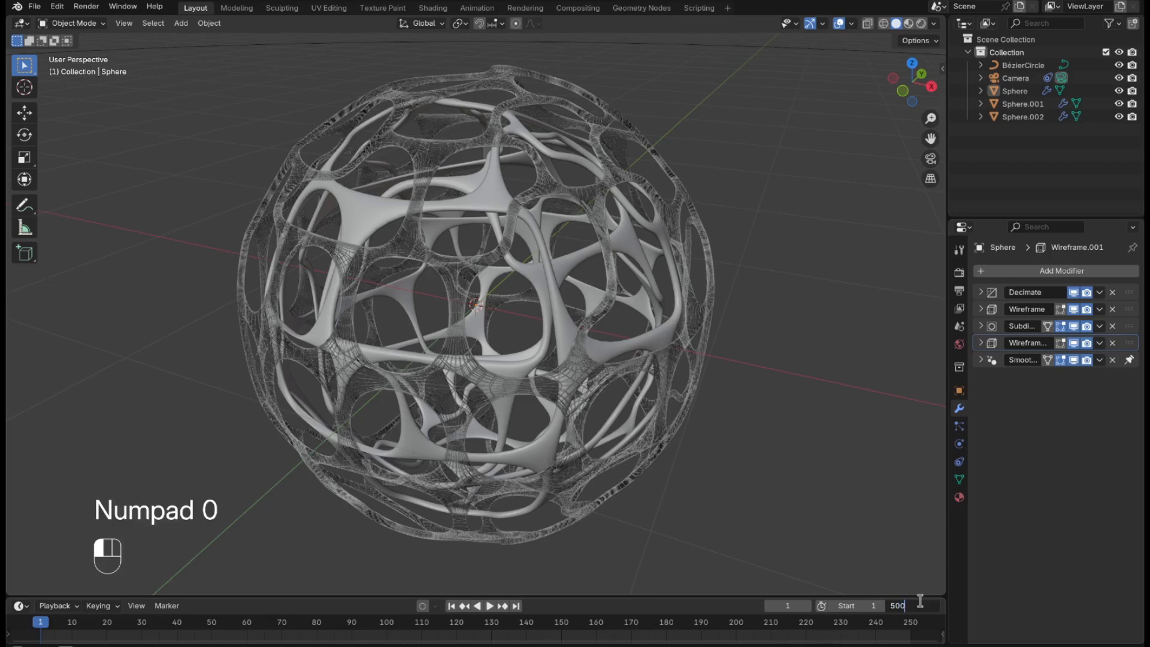
key("Return")
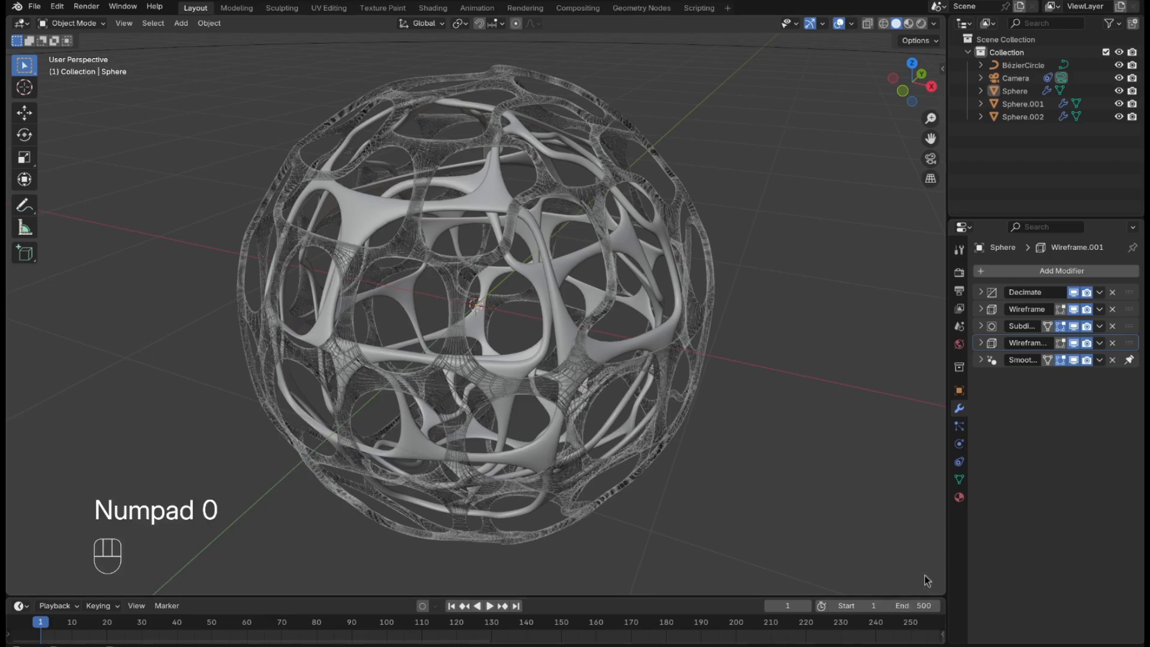
Keyframe the 0° rotation on all axes at frame 1 for Sphere, Sphere.001 and Sphere.002.
left_click(1024, 92)
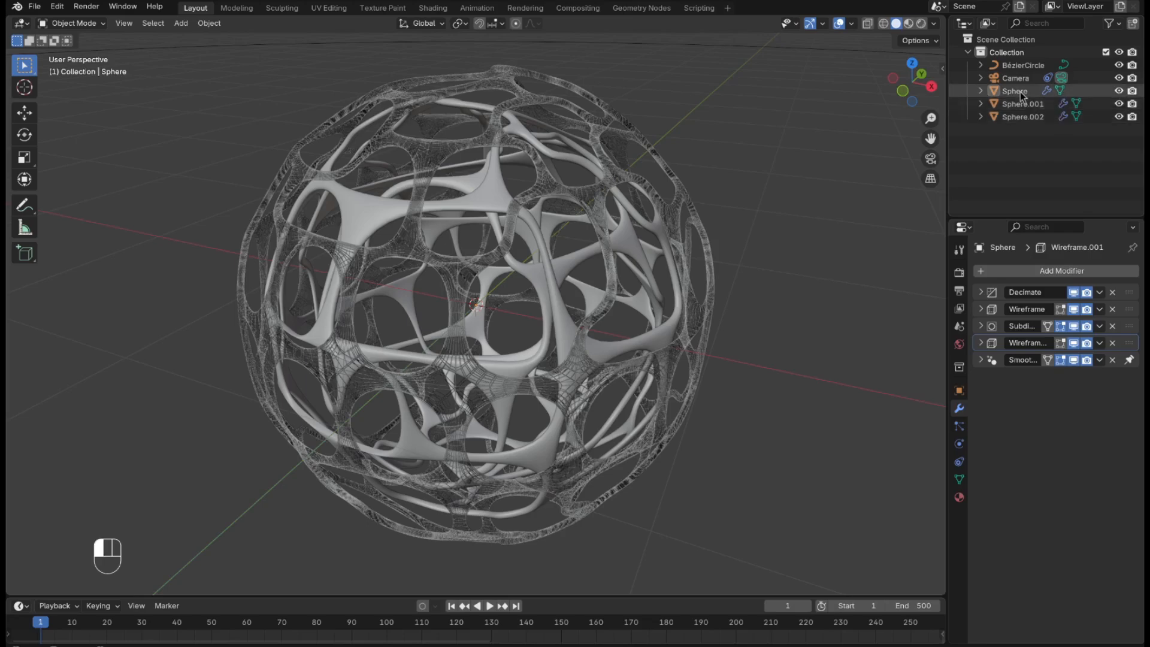
left_click(959, 391)
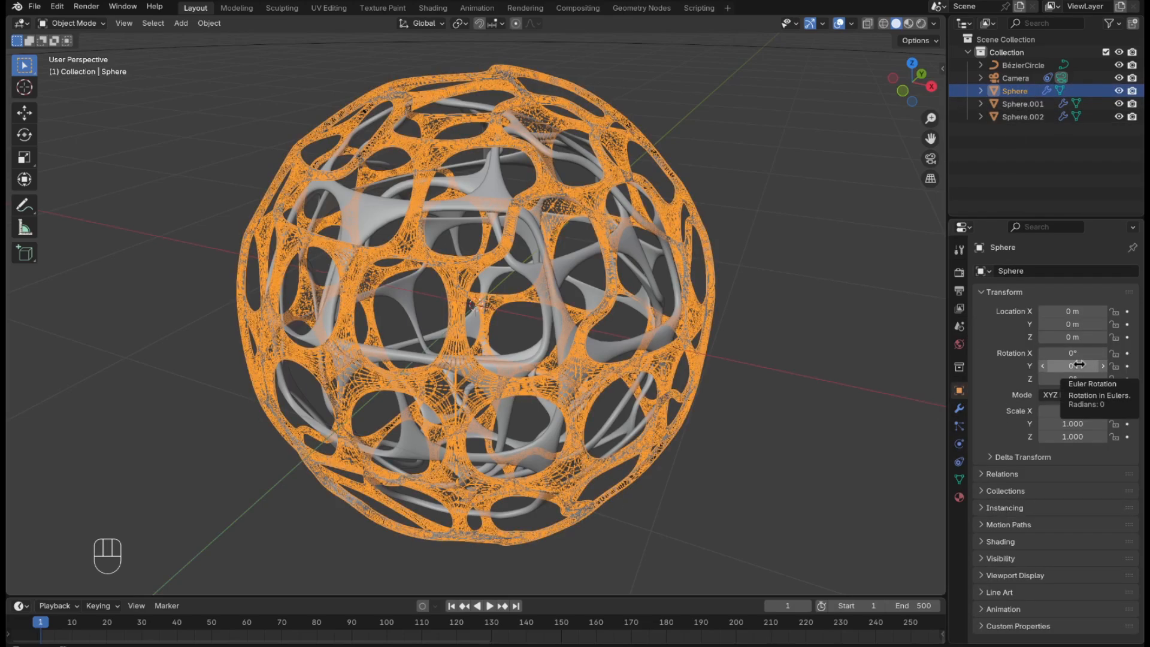
key("i")
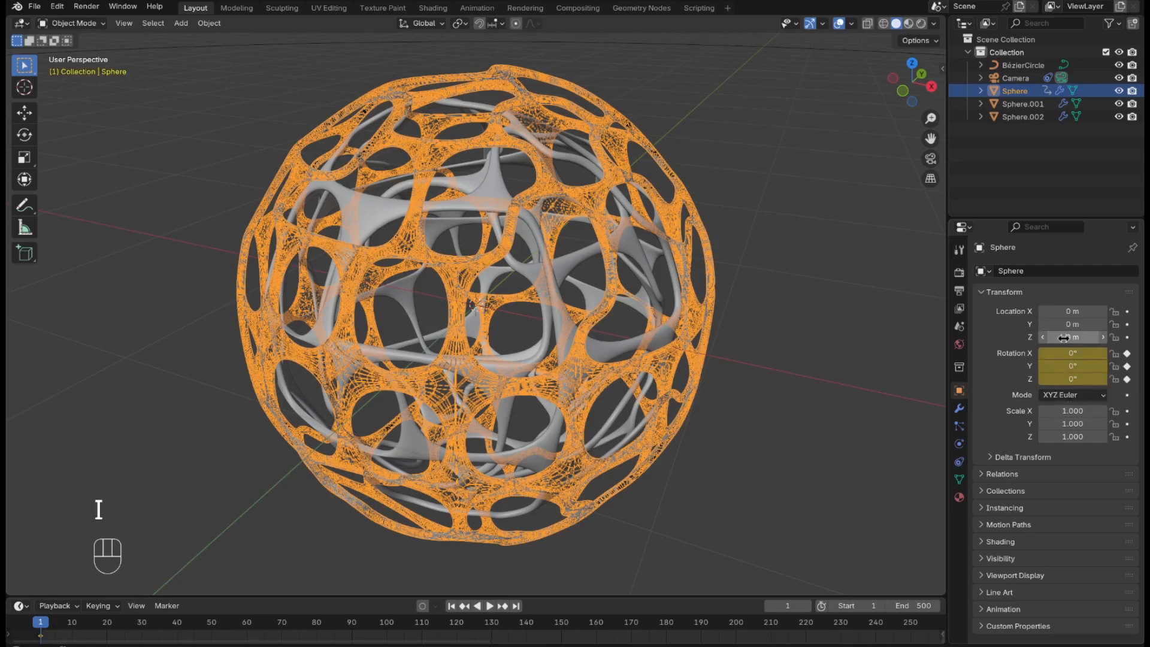
left_click(1037, 105)
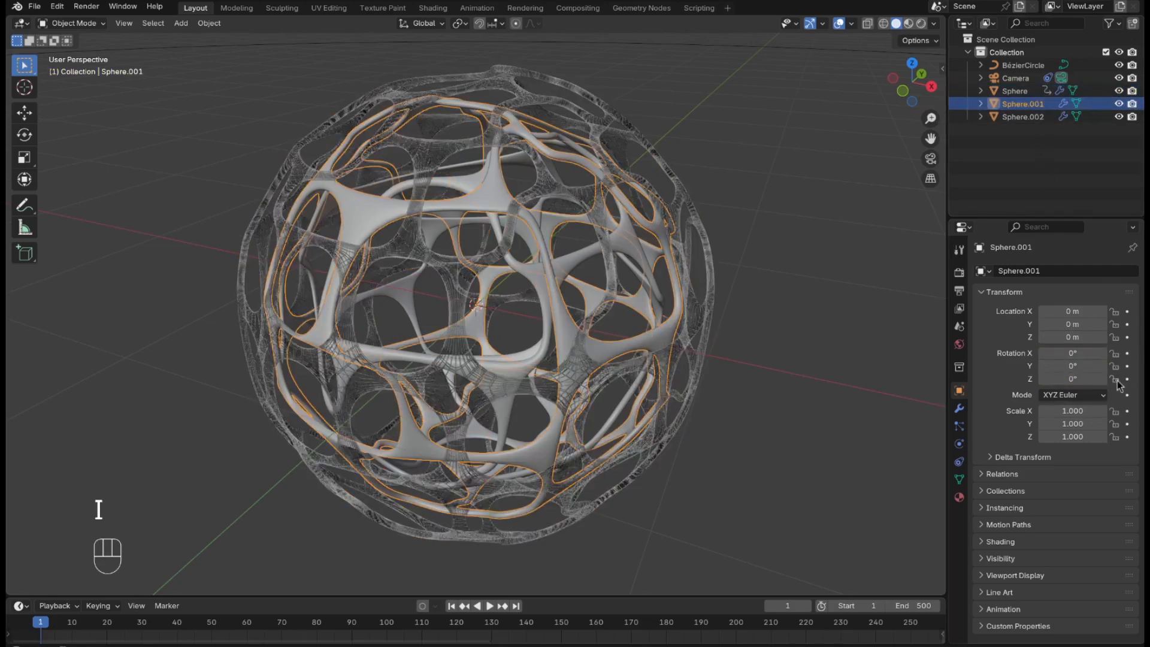
key("i")
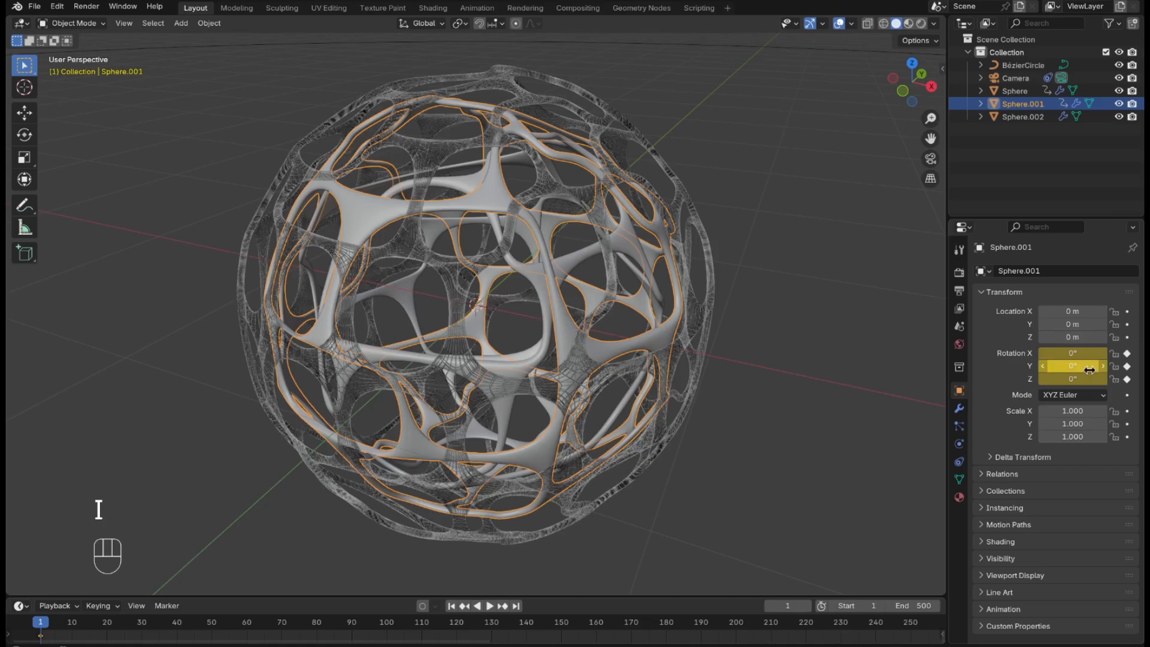
left_click(1018, 116)
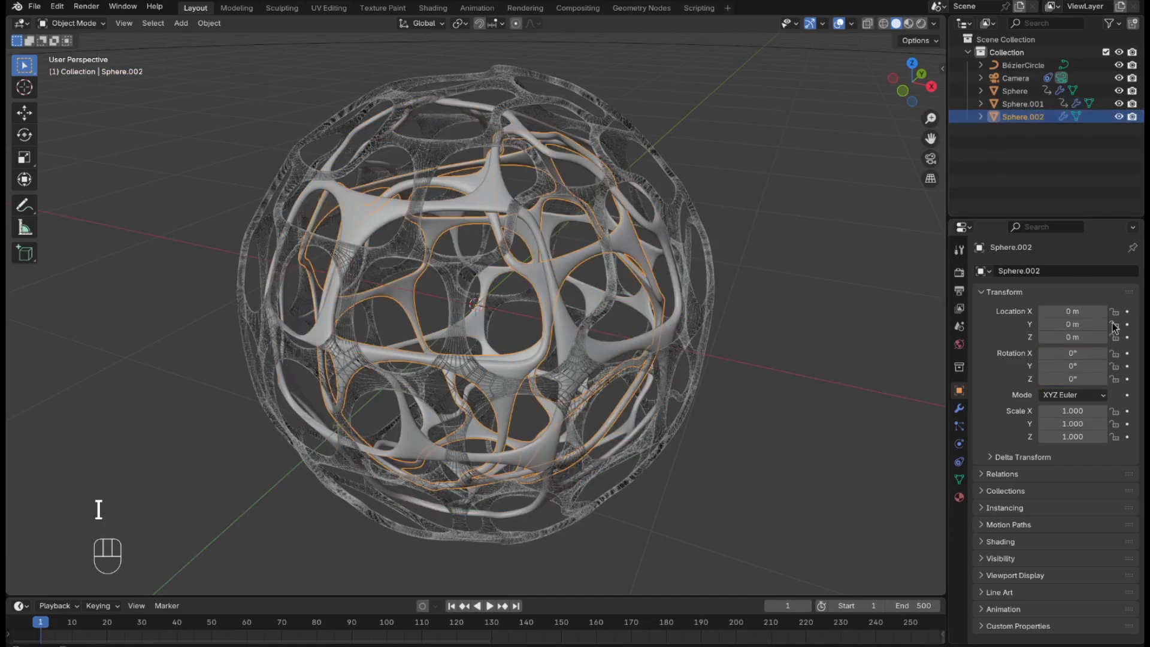
key("i")
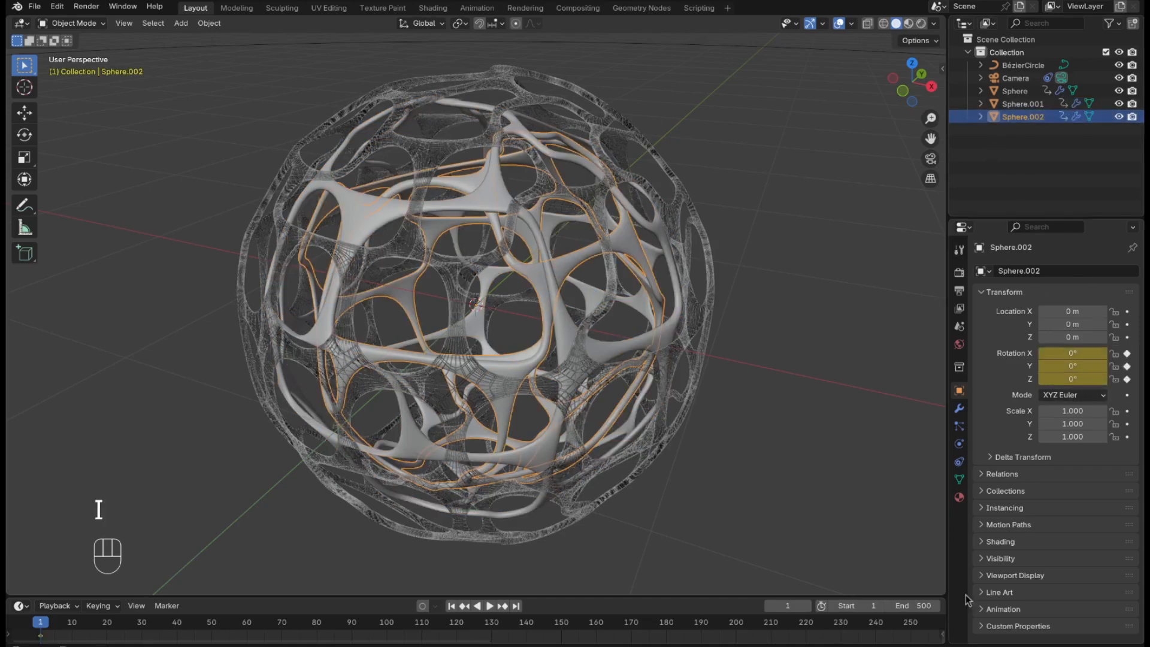
At frame 500, set Sphere.002's X, Y and Z rotation to 720° and keyframe it.
left_click(519, 607)
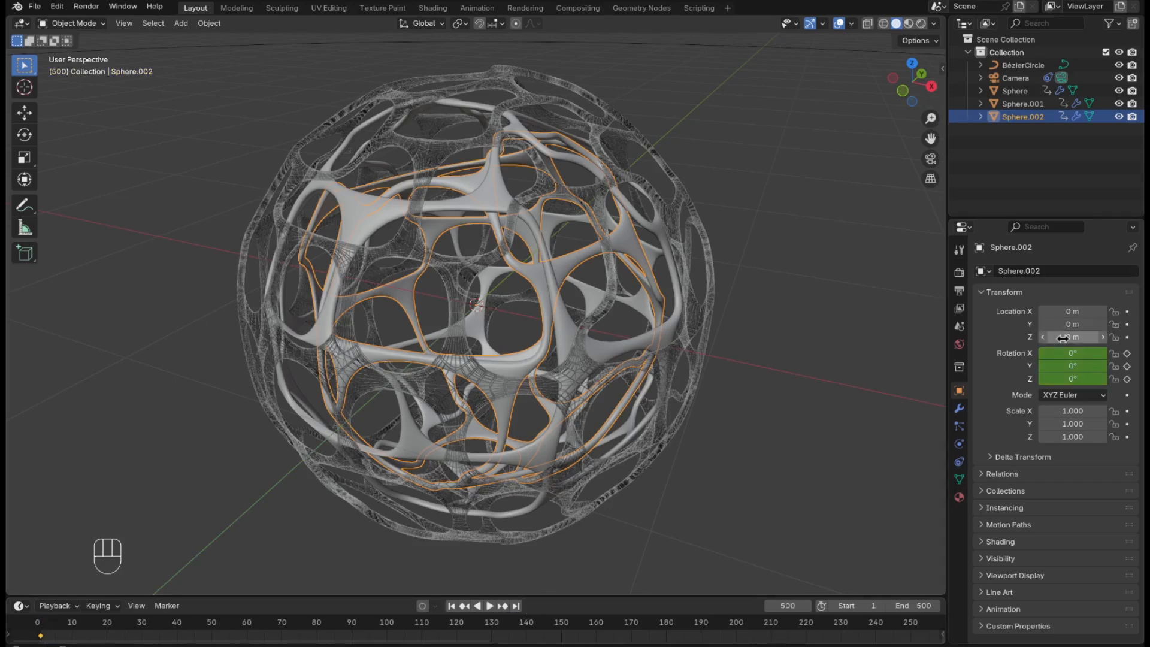
left_click_drag(1058, 353, 1057, 380)
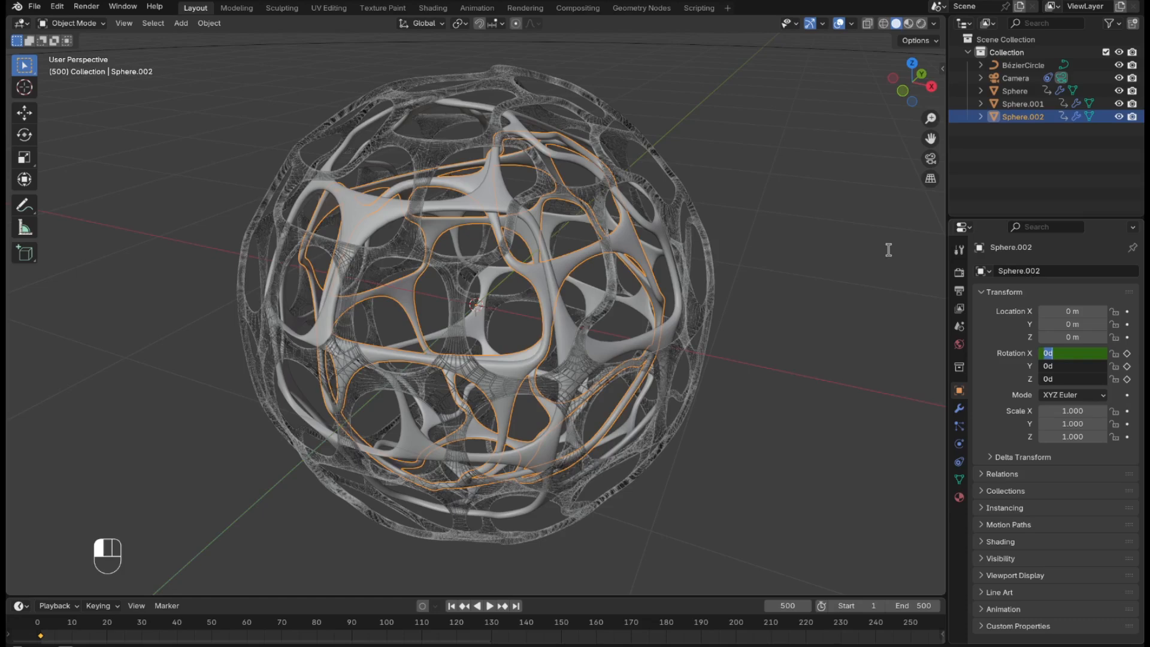
type("72")
key("Return")
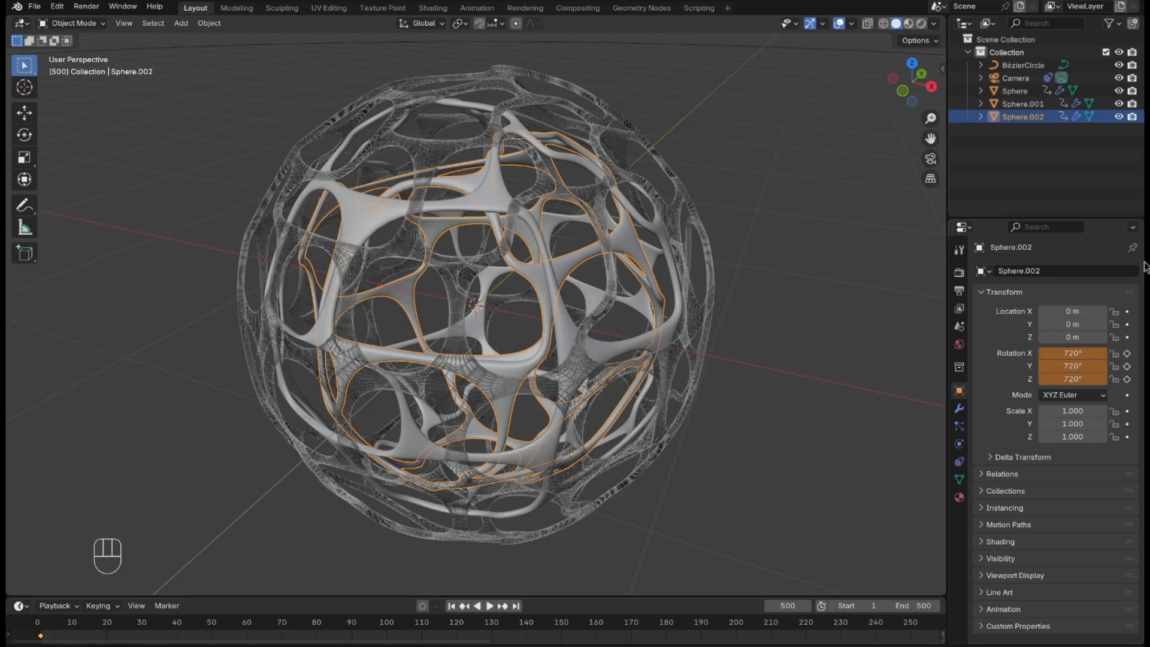
key("i")
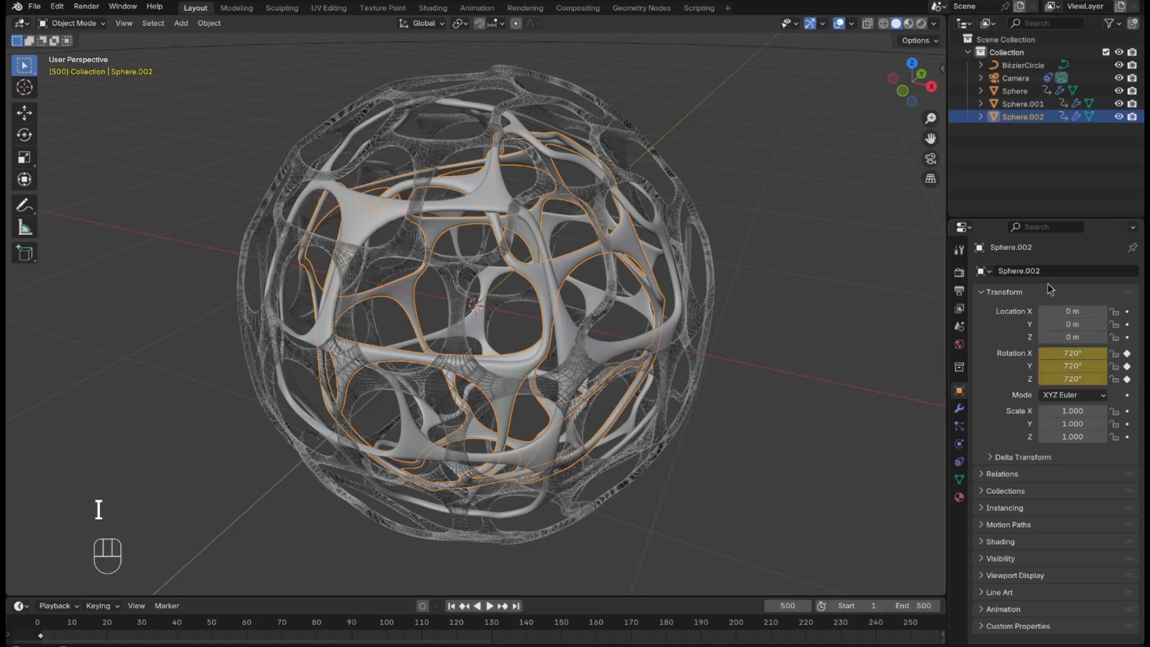
Set Sphere.001's rotation to -270° on all three axes at frame 500 and keyframe it.
left_click(1019, 104)
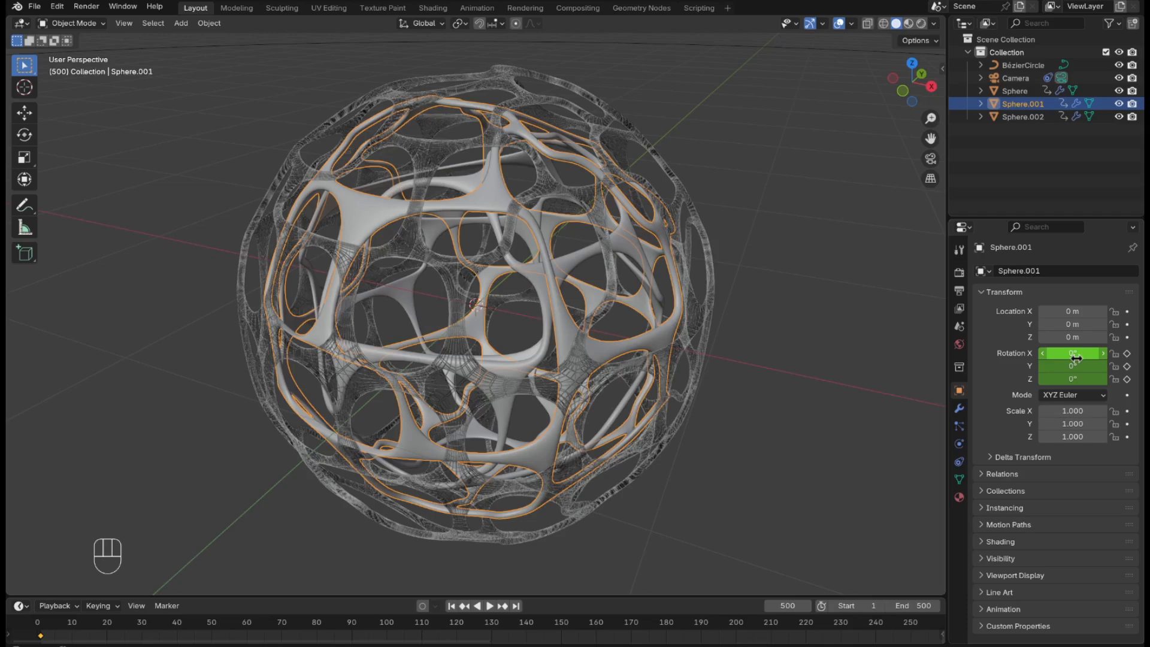
left_click_drag(1082, 355, 1086, 354)
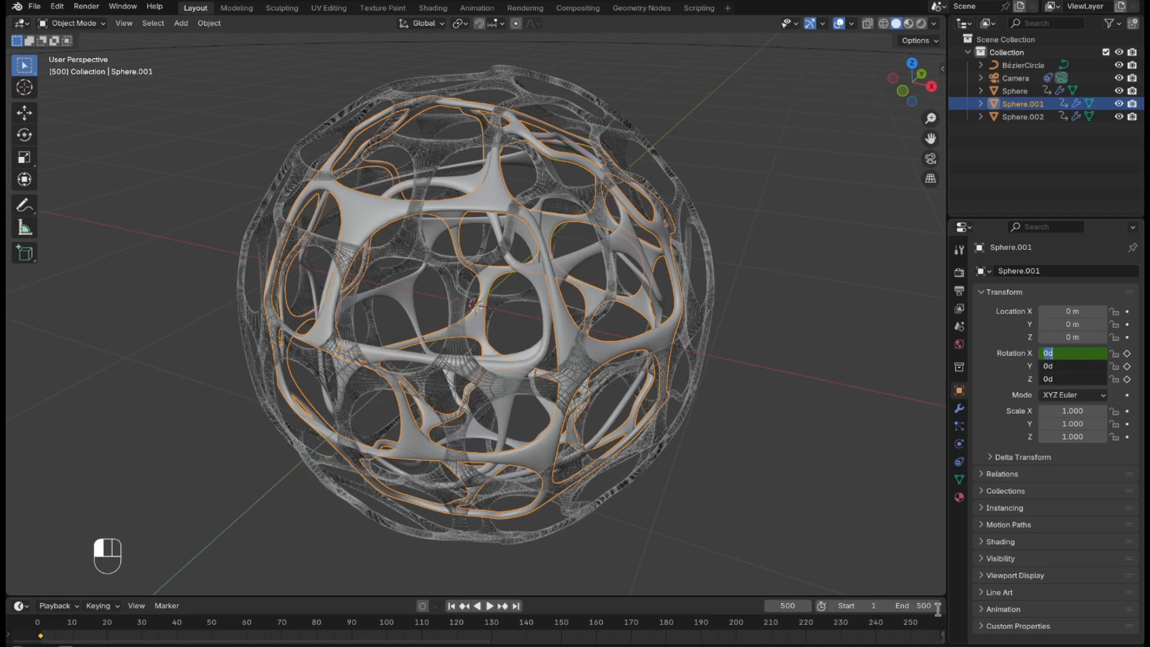
type("-270")
key("Return")
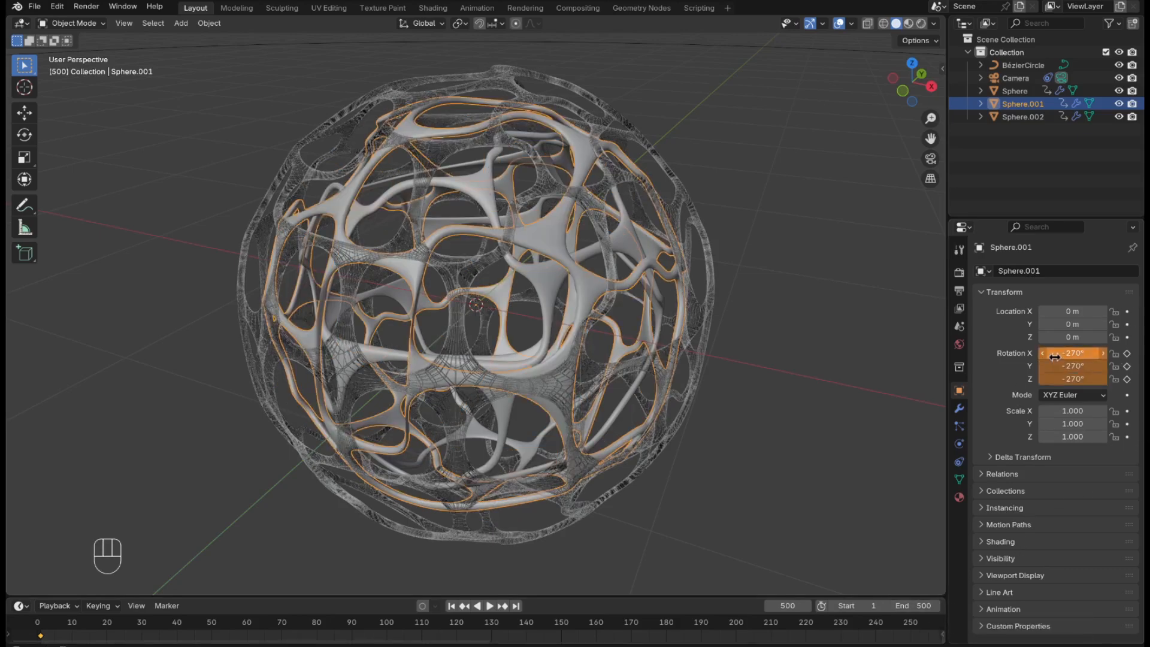
key("i")
Set the outermost sphere's rotation to 90° on all three axes at frame 500 and keyframe it.
left_click(1021, 92)
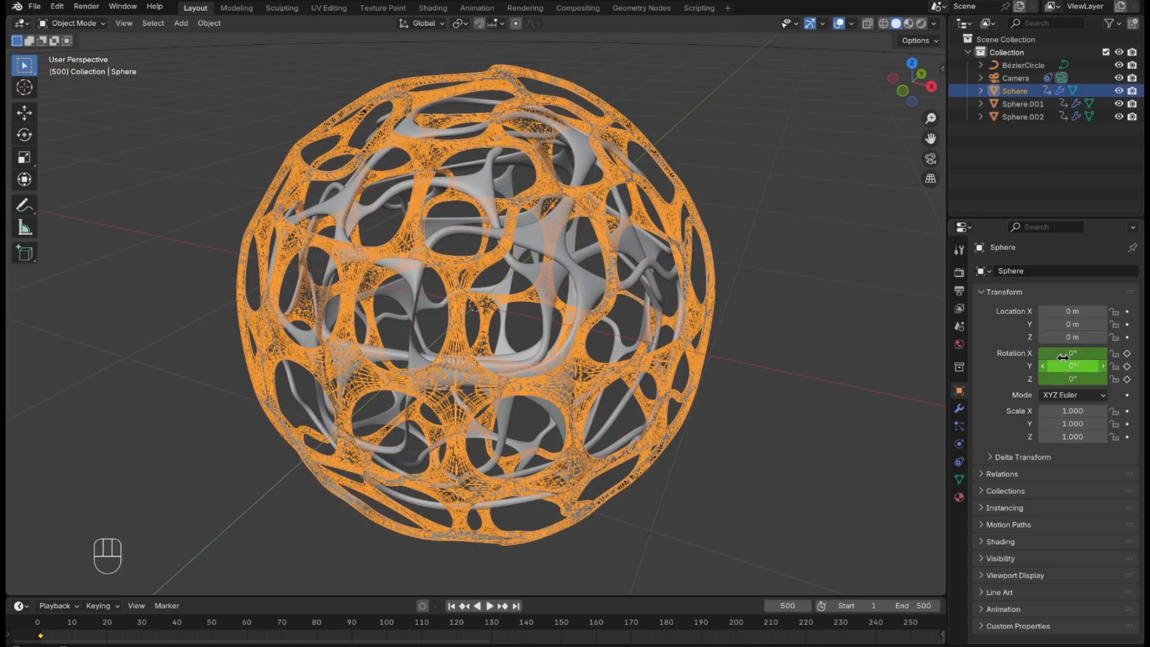
left_click_drag(1067, 353, 1067, 379)
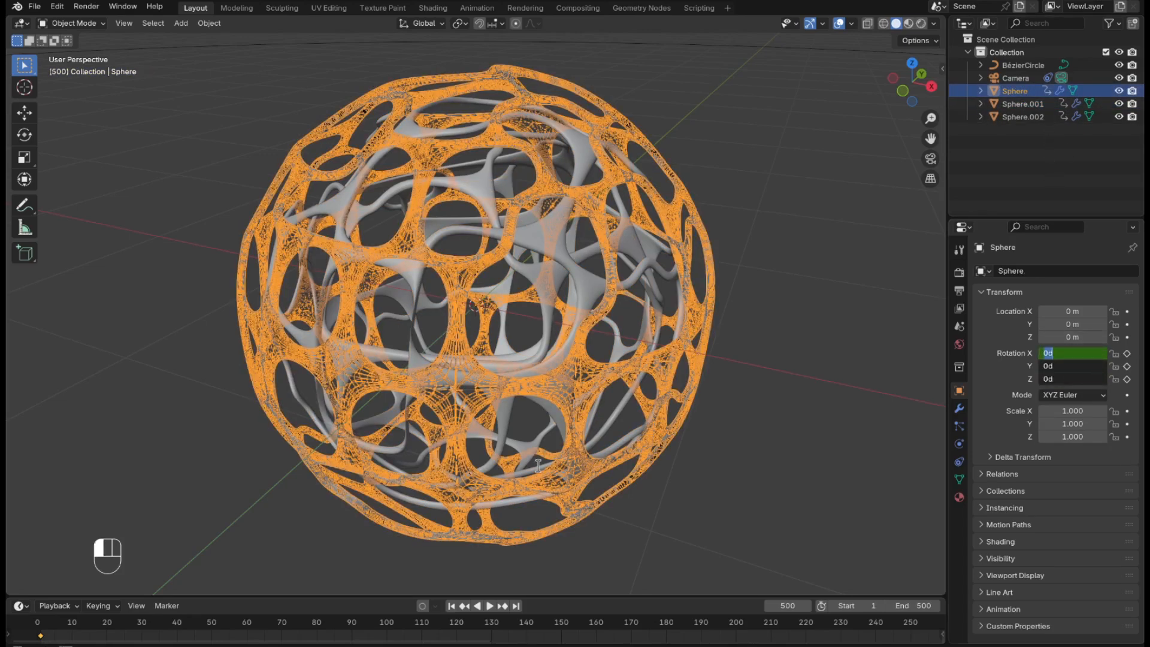
type("90")
key("Return")
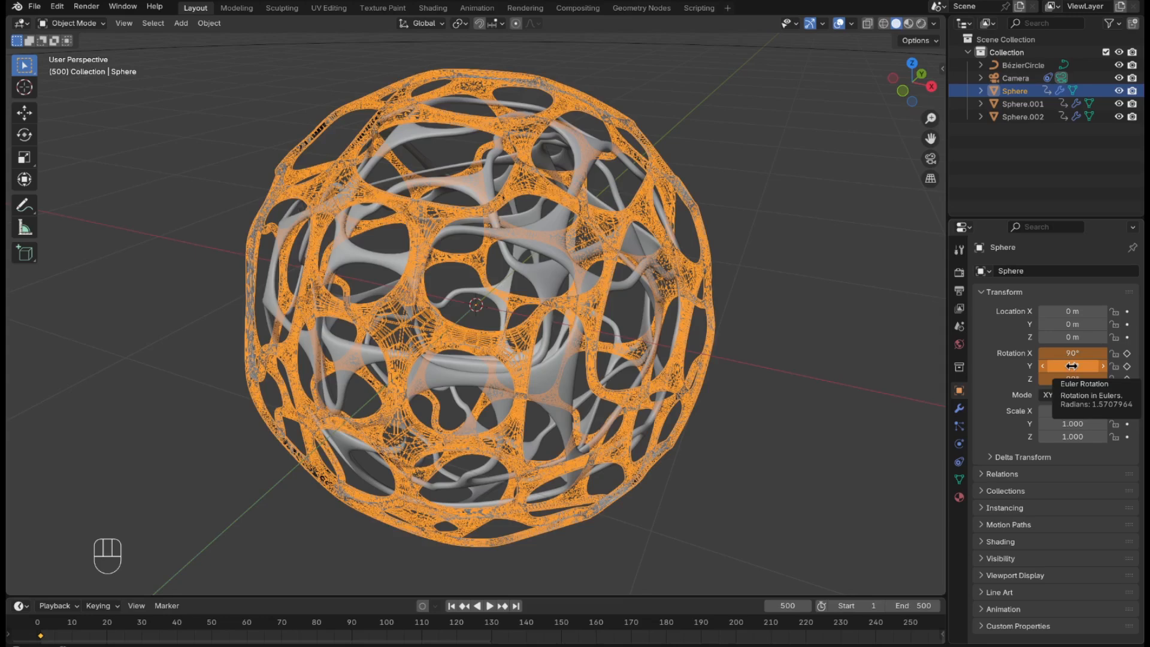
key("i")
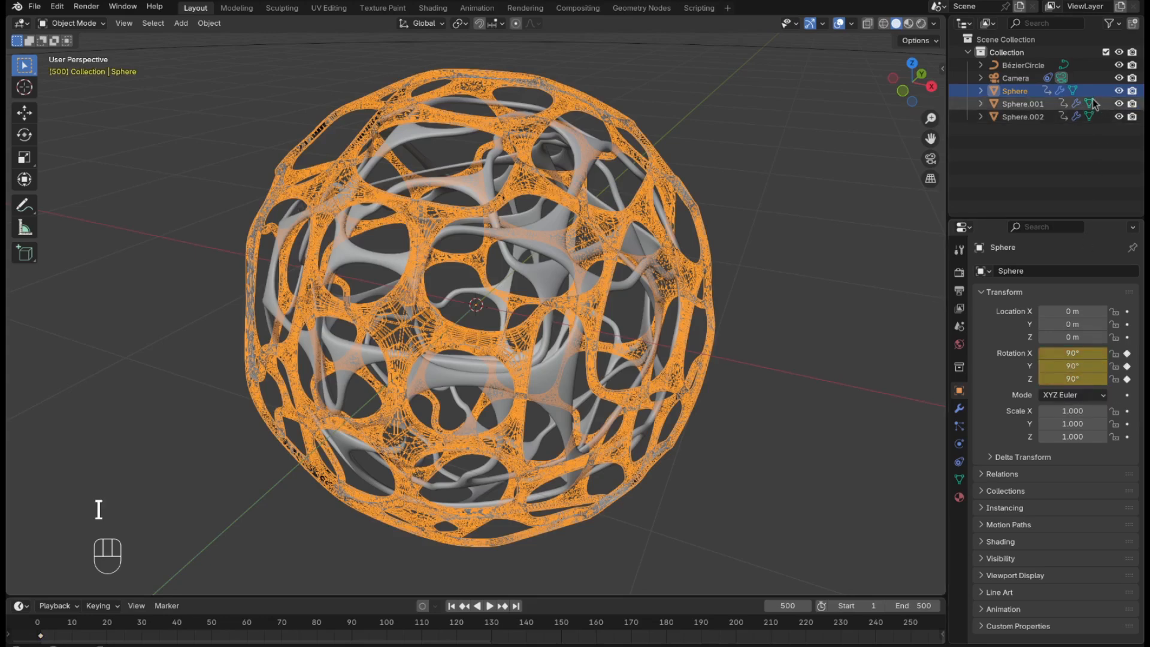
Split the 3D viewport vertically into two side-by-side views and show the camera view in the first one.
right_click(947, 186)
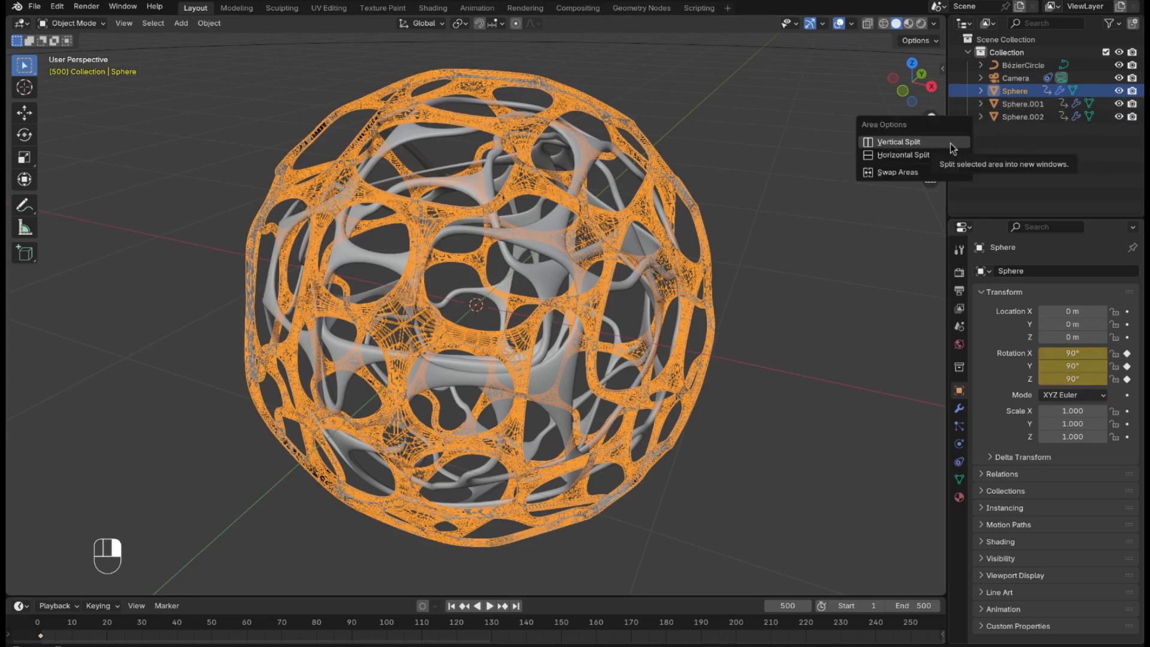
left_click(950, 142)
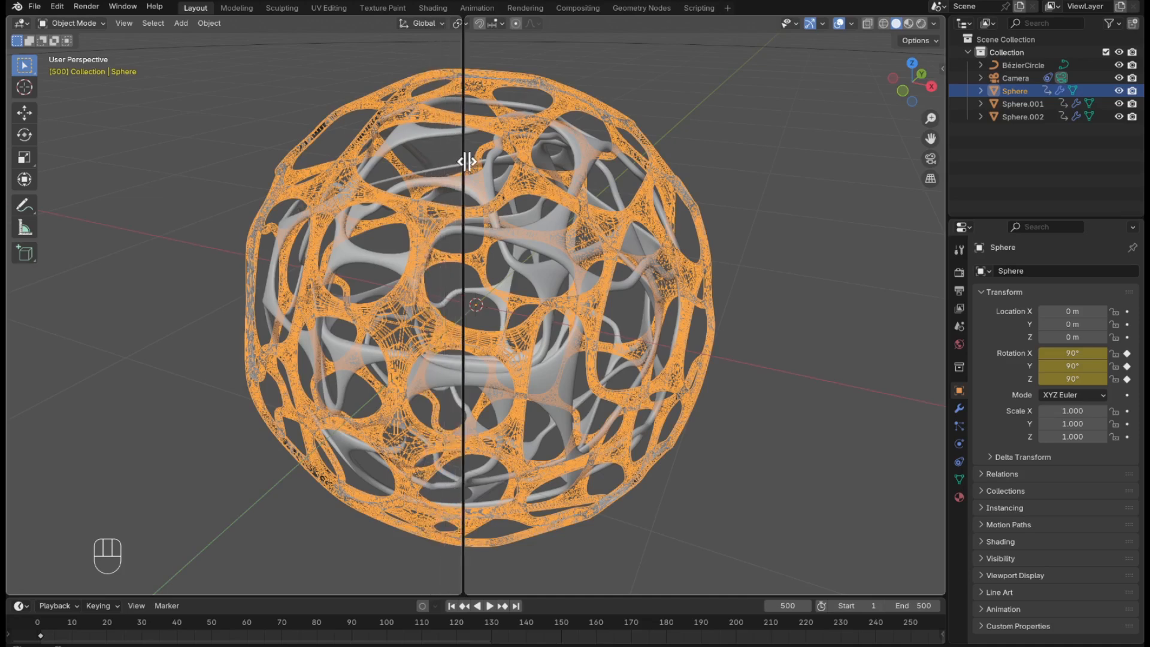
left_click(477, 174)
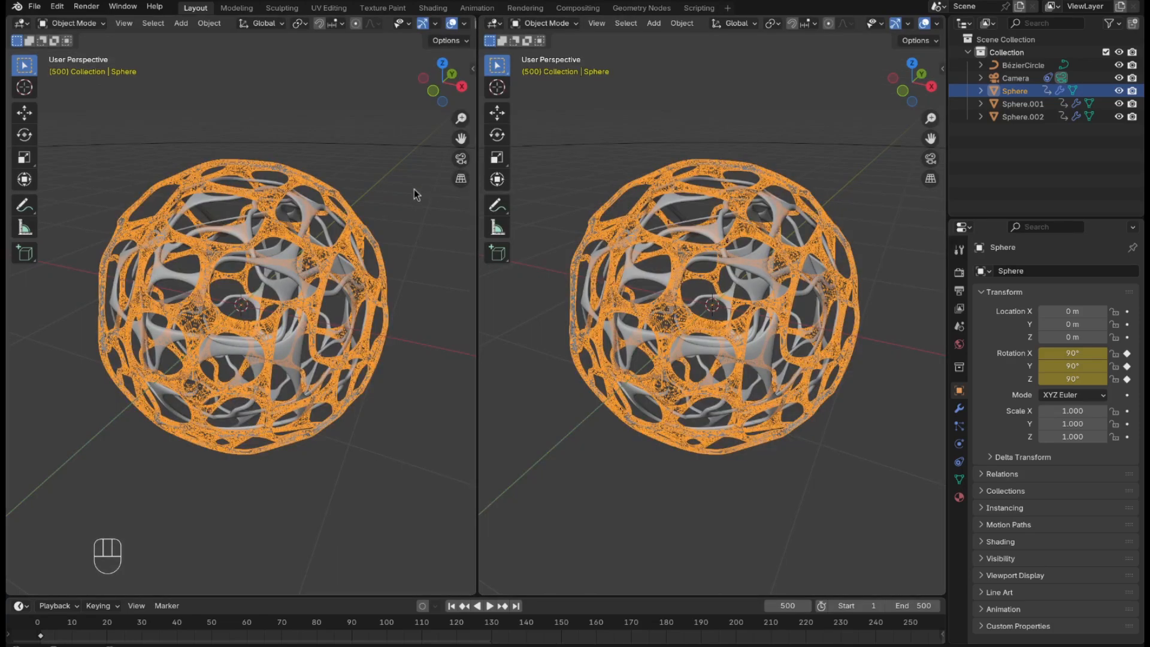
key("KP_0")
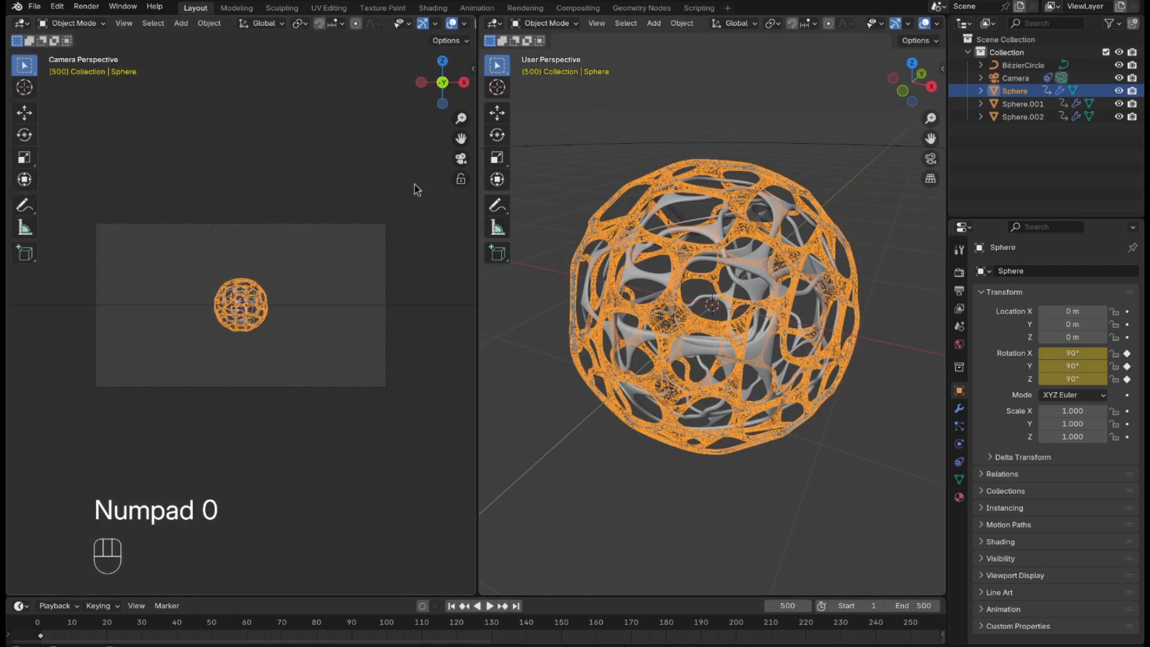
Raise the BézierCircle camera path along the Z axis to a height of about 3.28 m.
left_click(1034, 64)
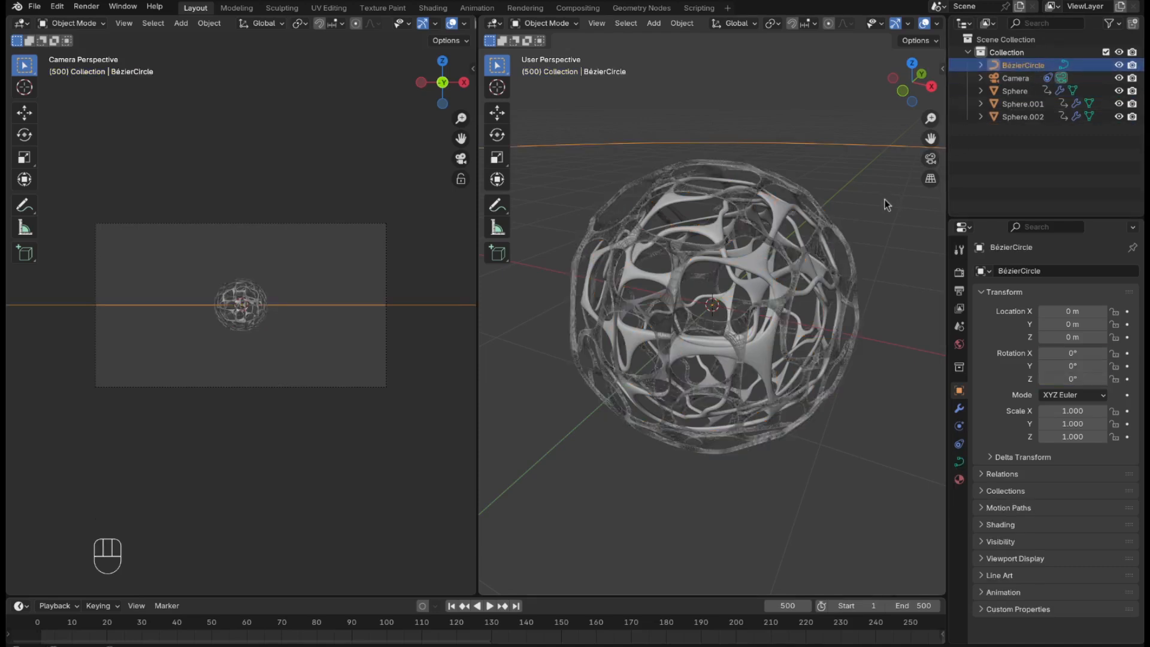
key("g")
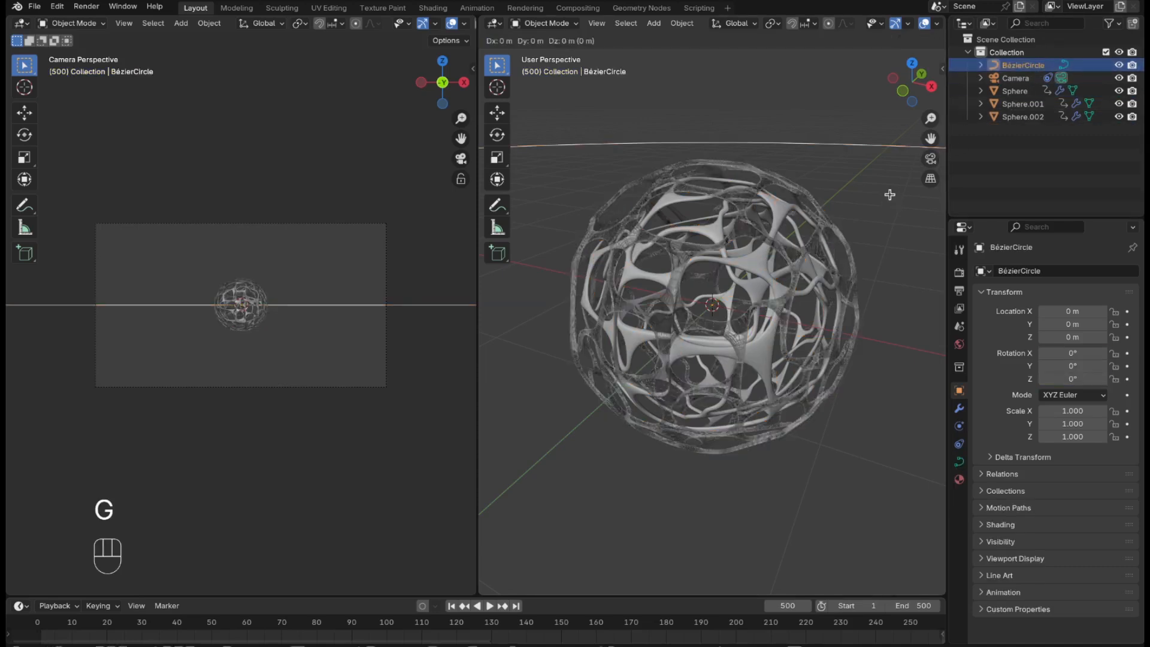
key("z")
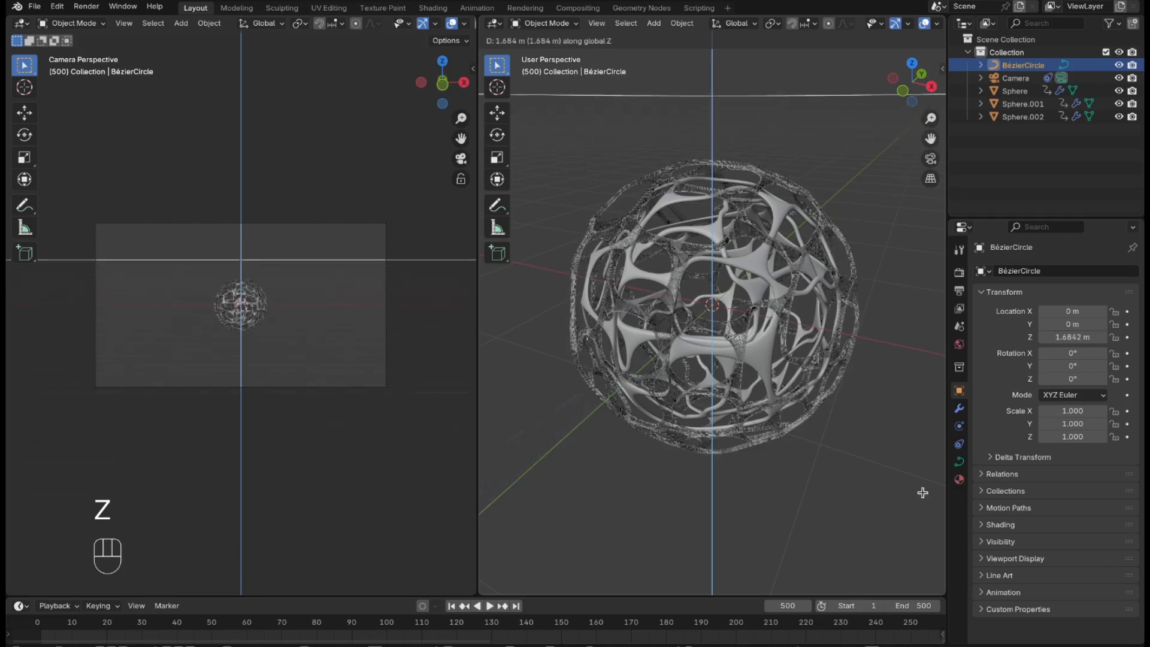
left_click(875, 296)
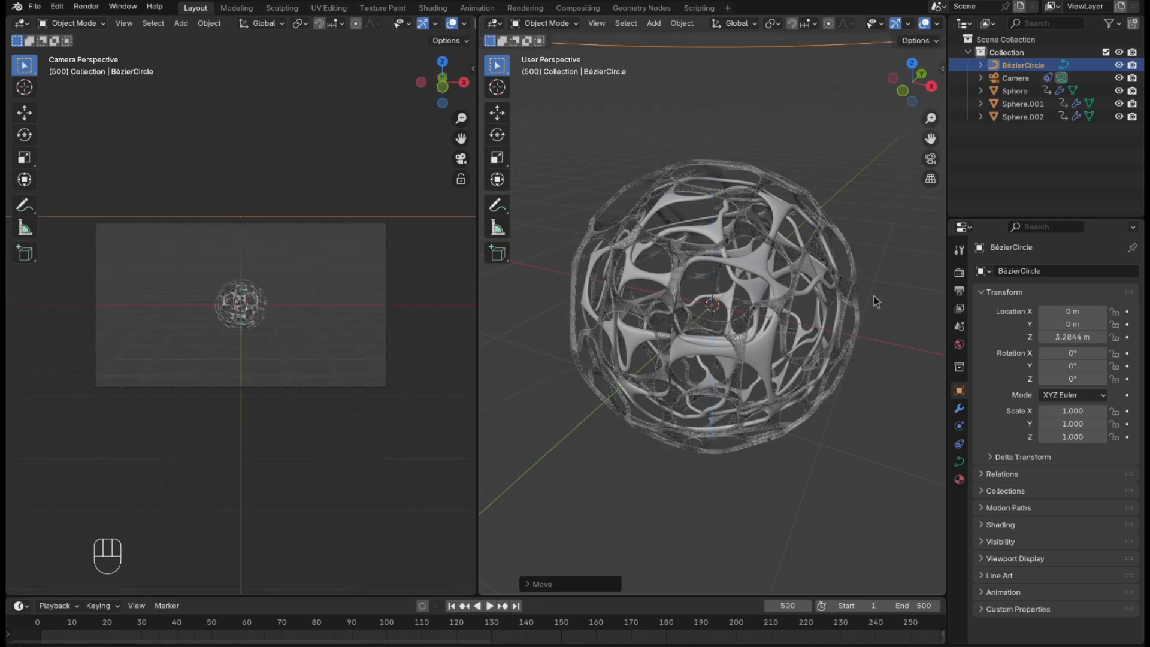
left_click(864, 507)
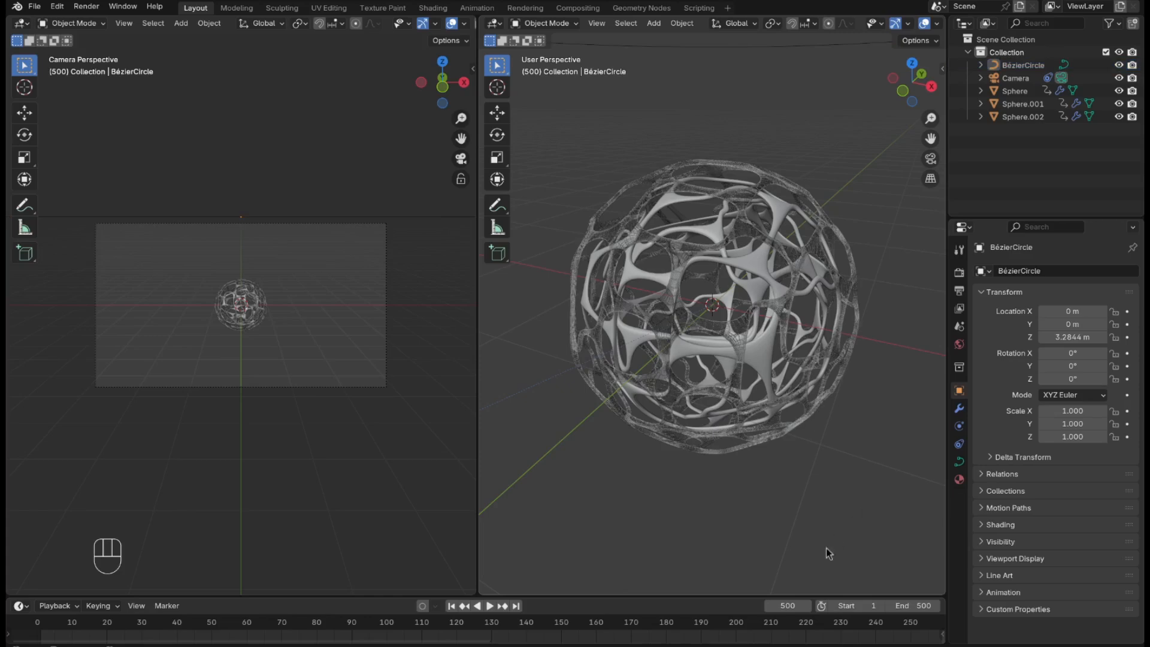
At frame 1, keyframe the camera's 50 mm focal length and its Follow Path offset of 0.
left_click(452, 606)
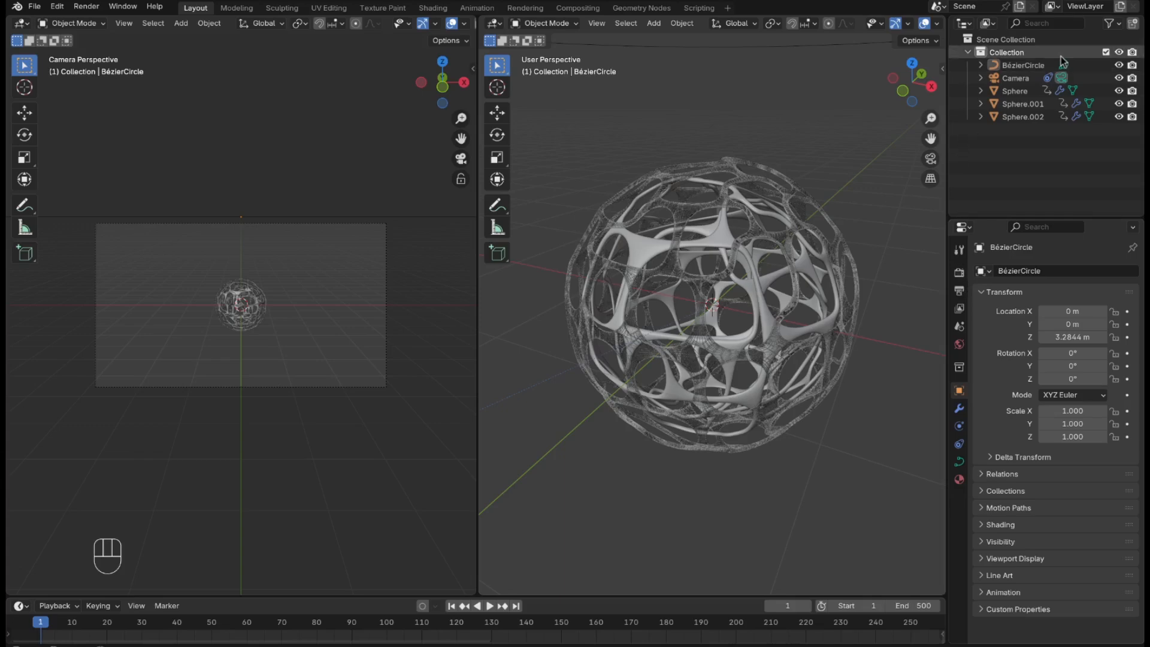
left_click(1018, 79)
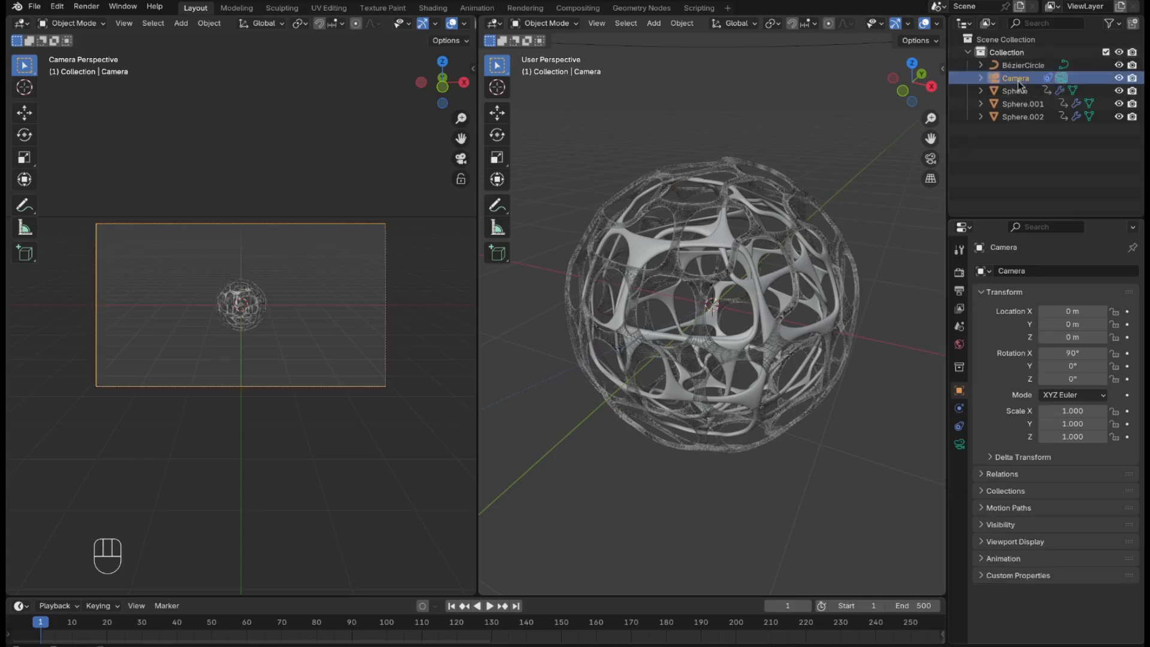
left_click(960, 444)
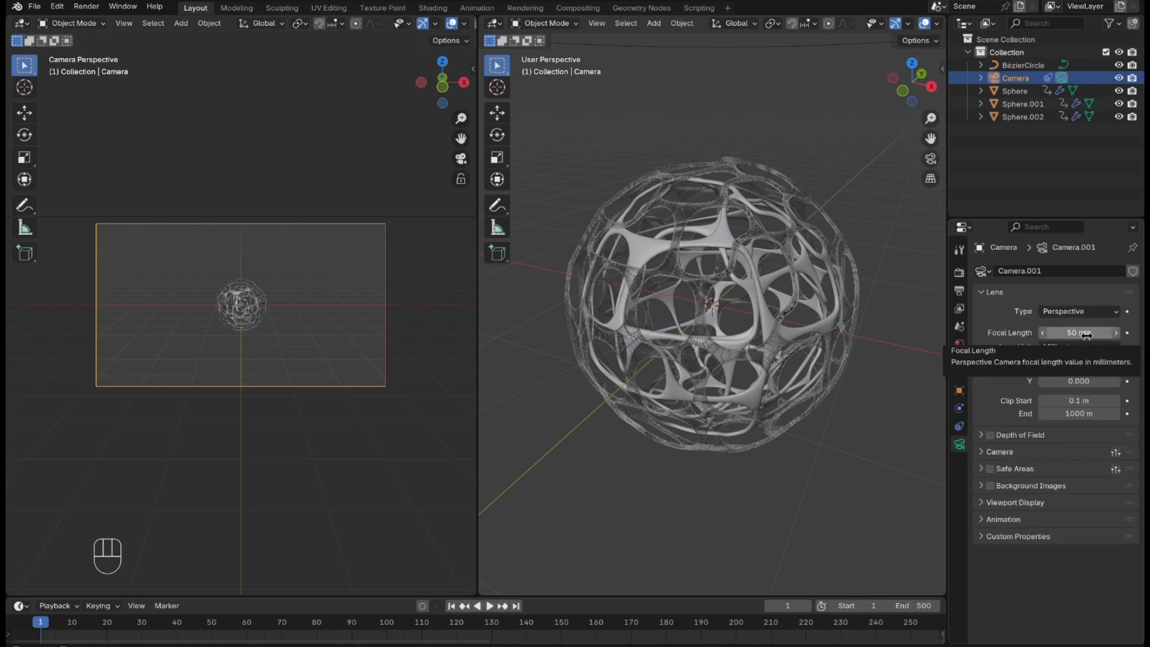
key("i")
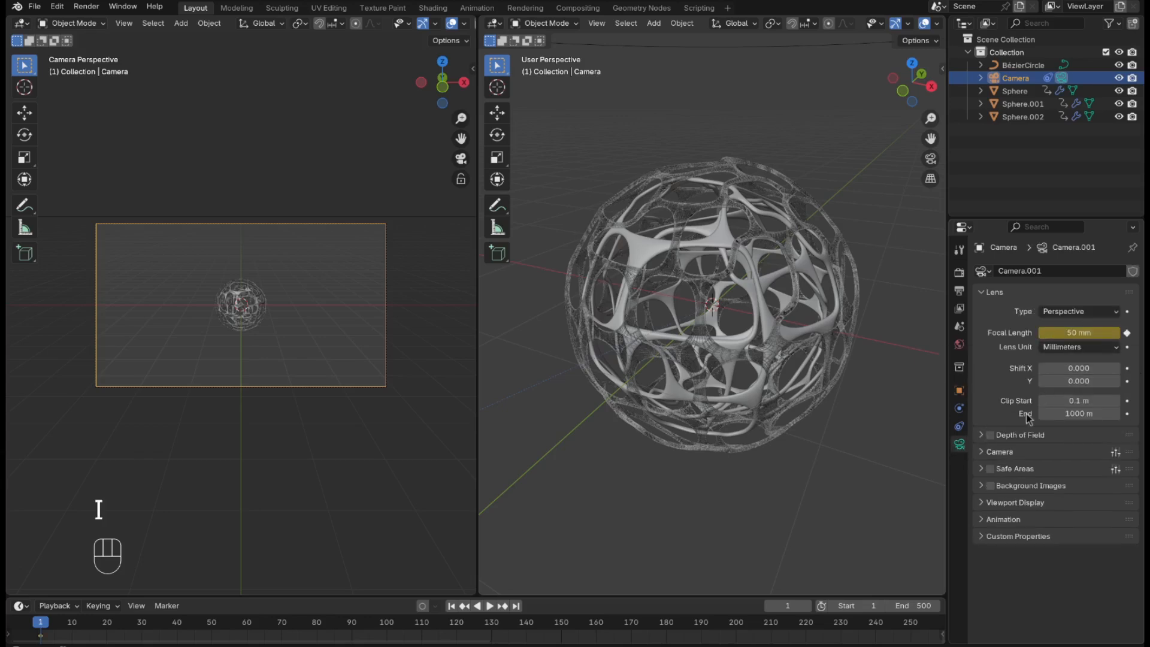
left_click(960, 427)
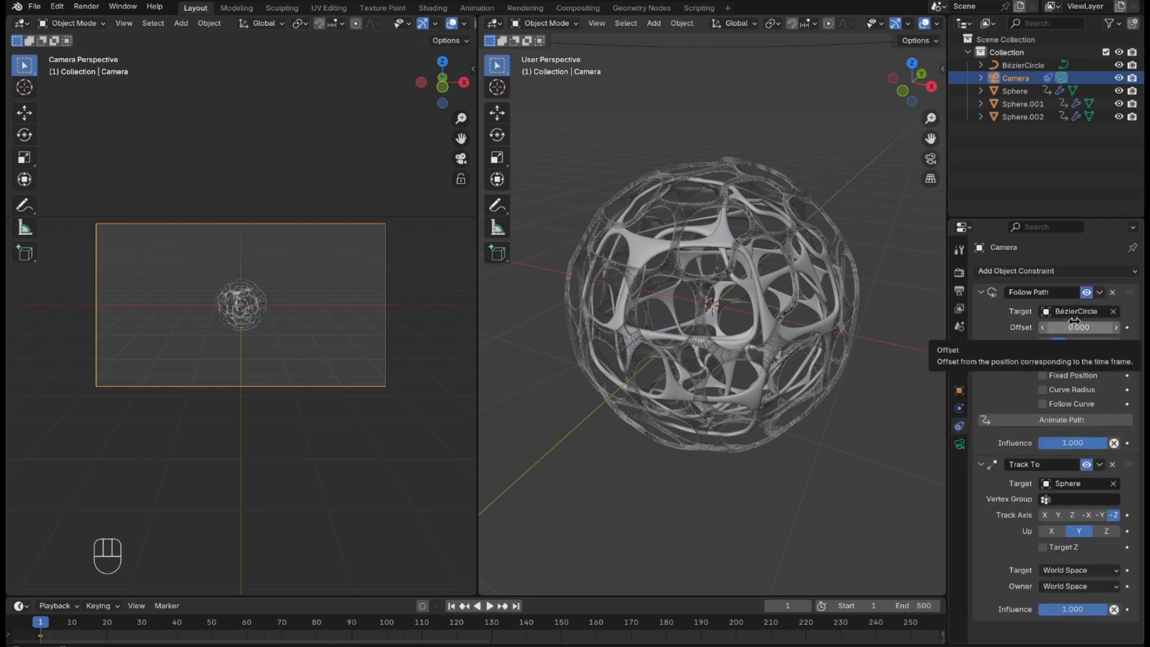
key("i")
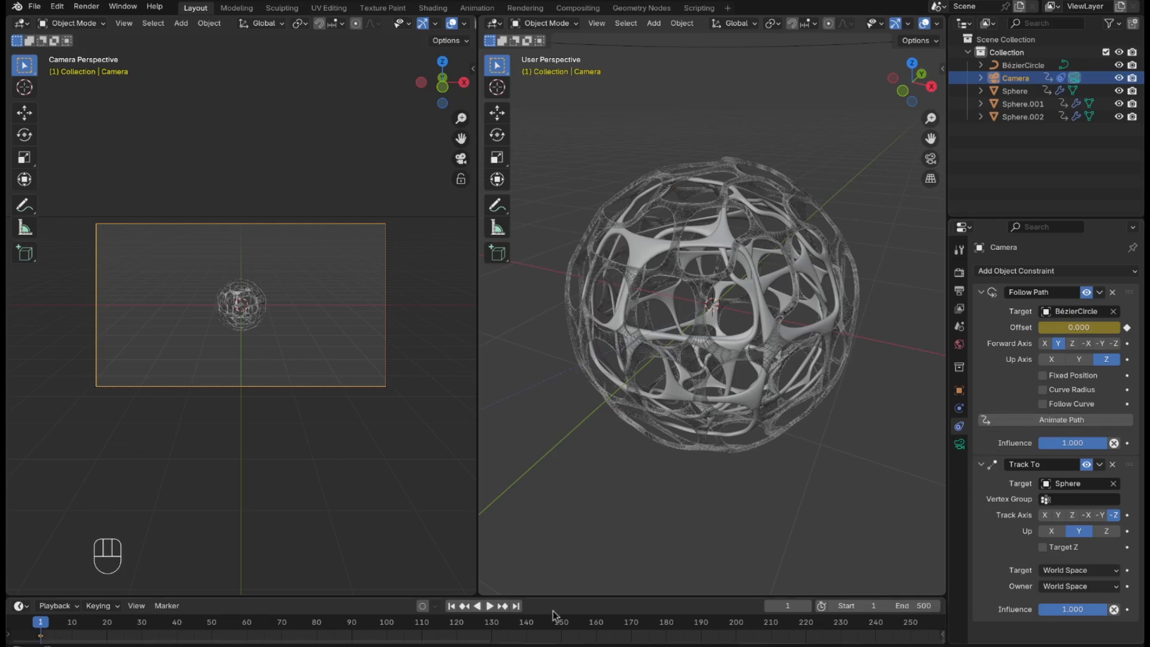
At frame 500, set the camera's Follow Path offset to 100 and keyframe it.
left_click_drag(519, 597, 520, 595)
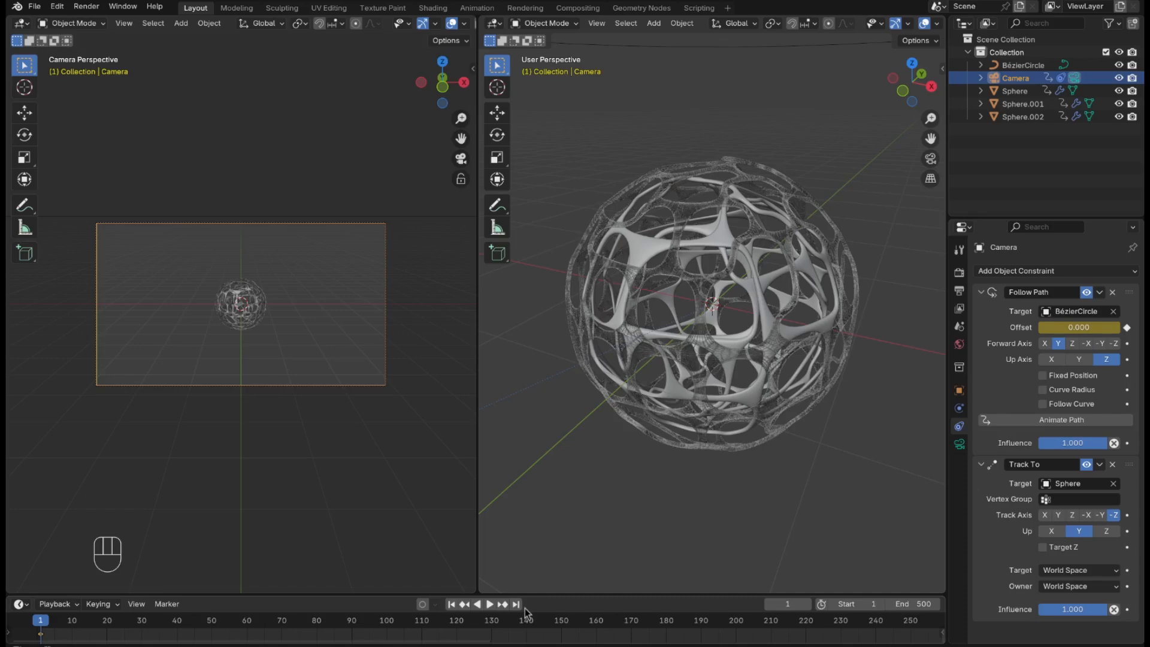
left_click(517, 604)
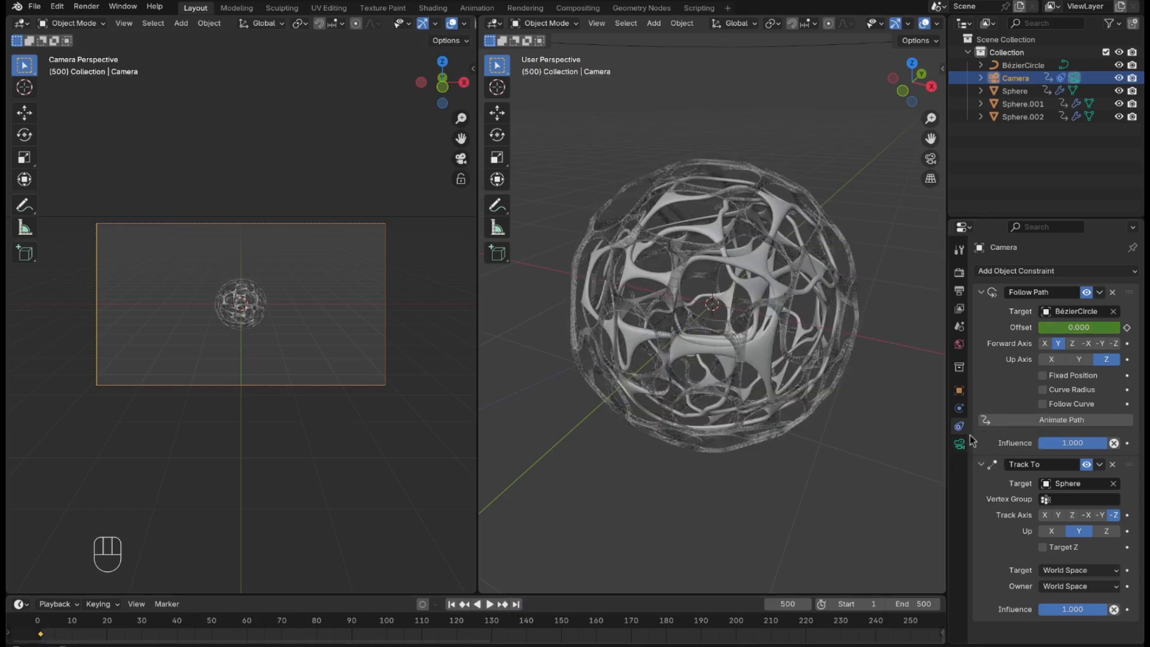
left_click(1083, 326)
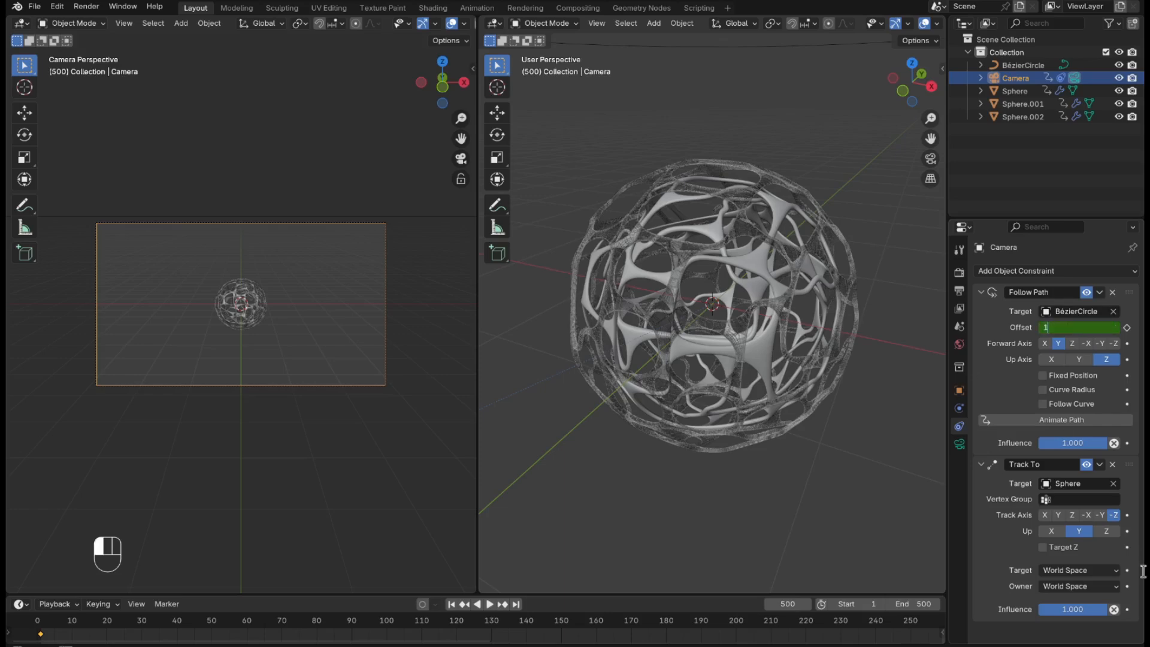
type("100")
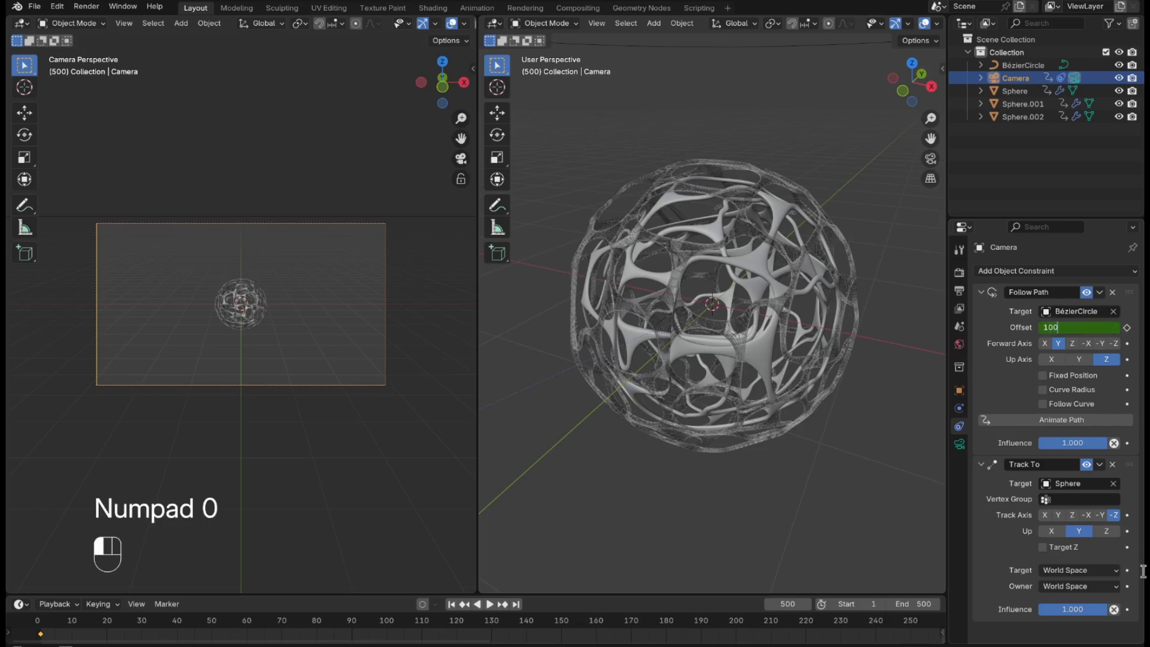
left_click(1144, 570)
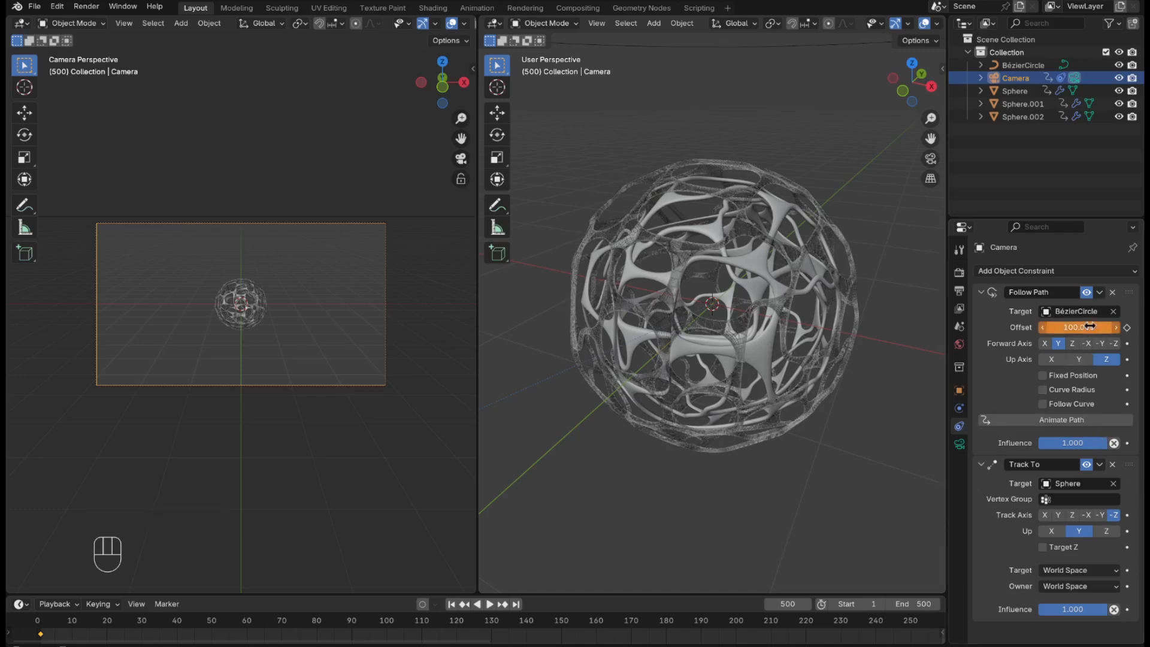
key("i")
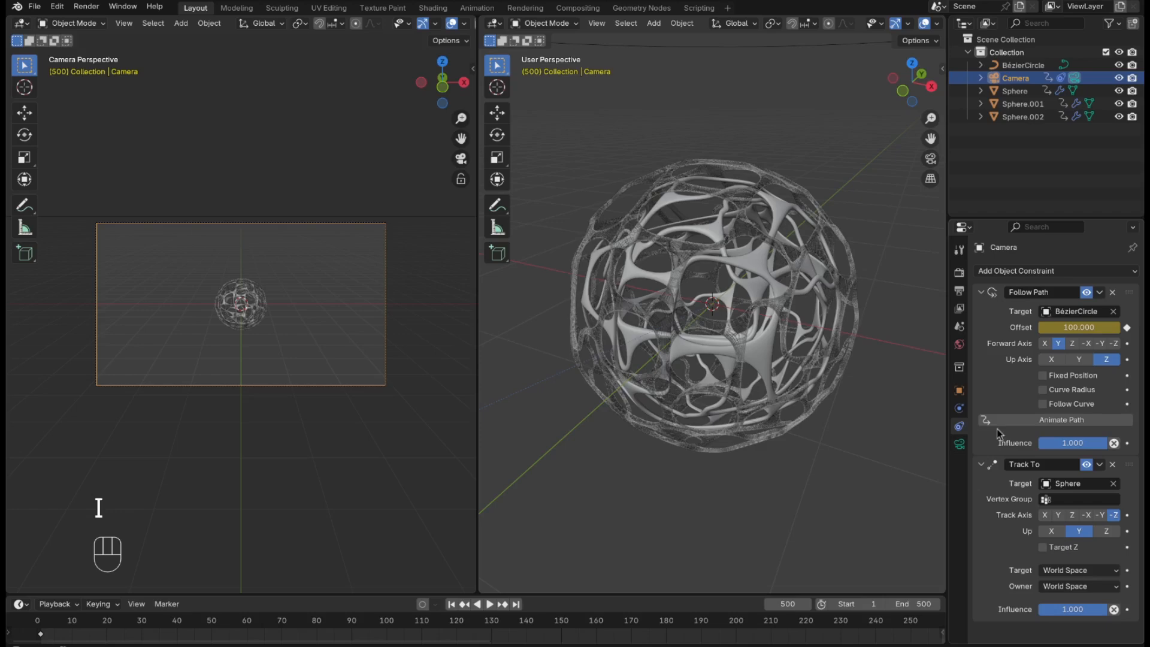
Keyframe the camera's focal length at 125 mm on frame 500 and raise its passepartout opacity to 1.000.
left_click(959, 444)
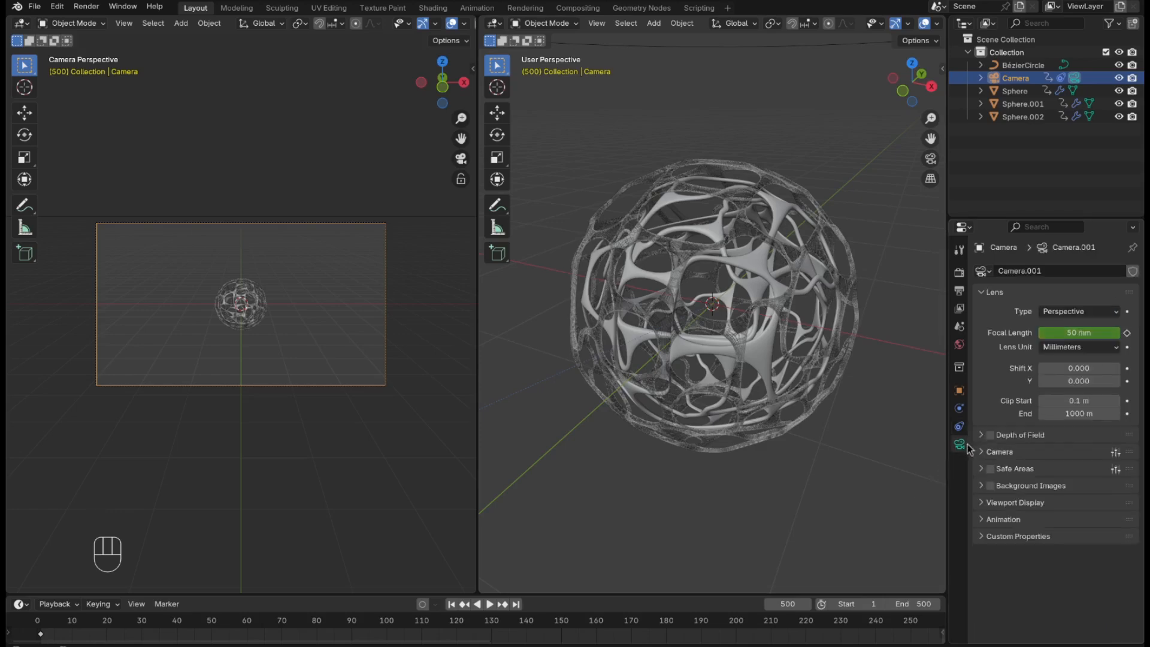
double_click(1095, 329)
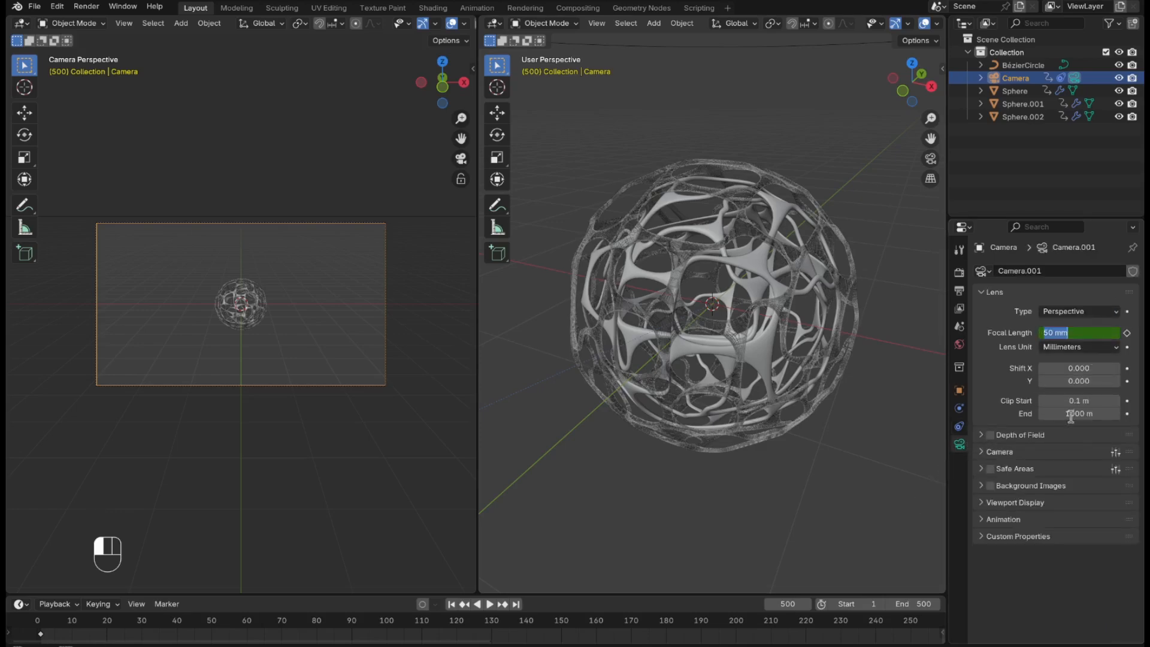
type("125")
key("Return")
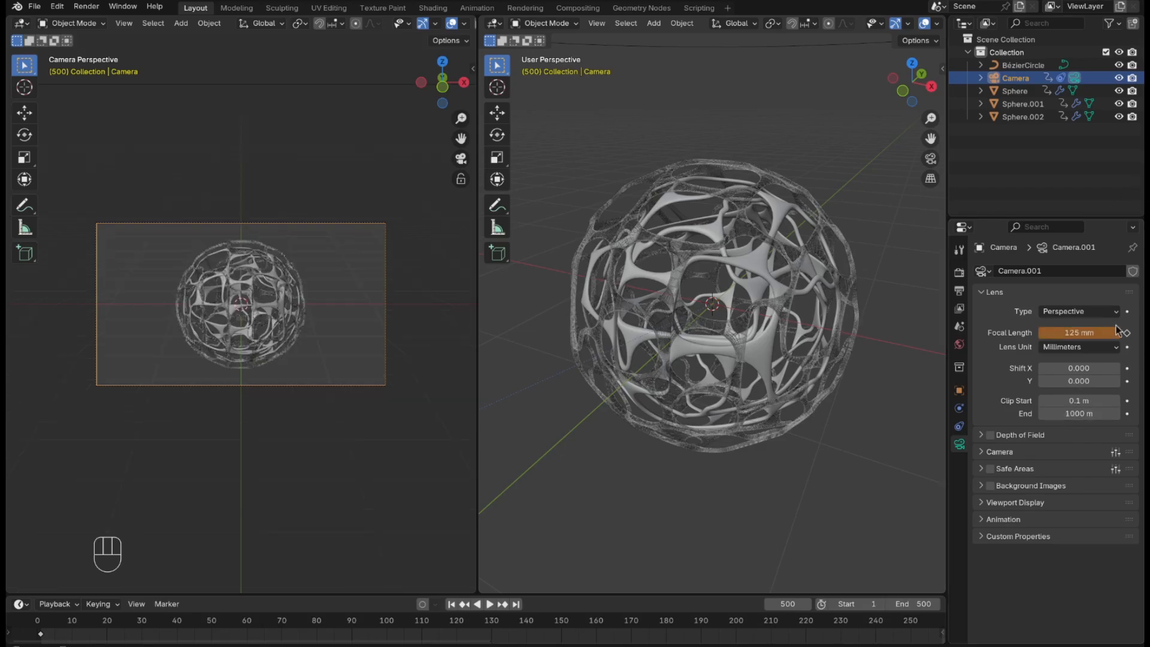
key("i")
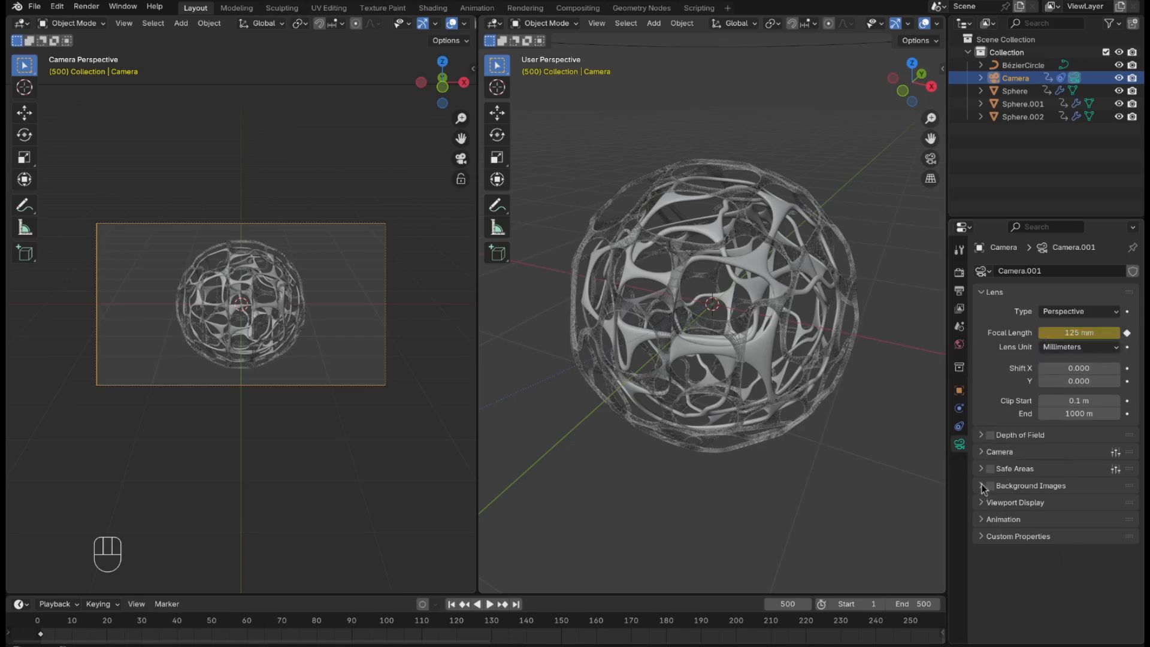
left_click(984, 503)
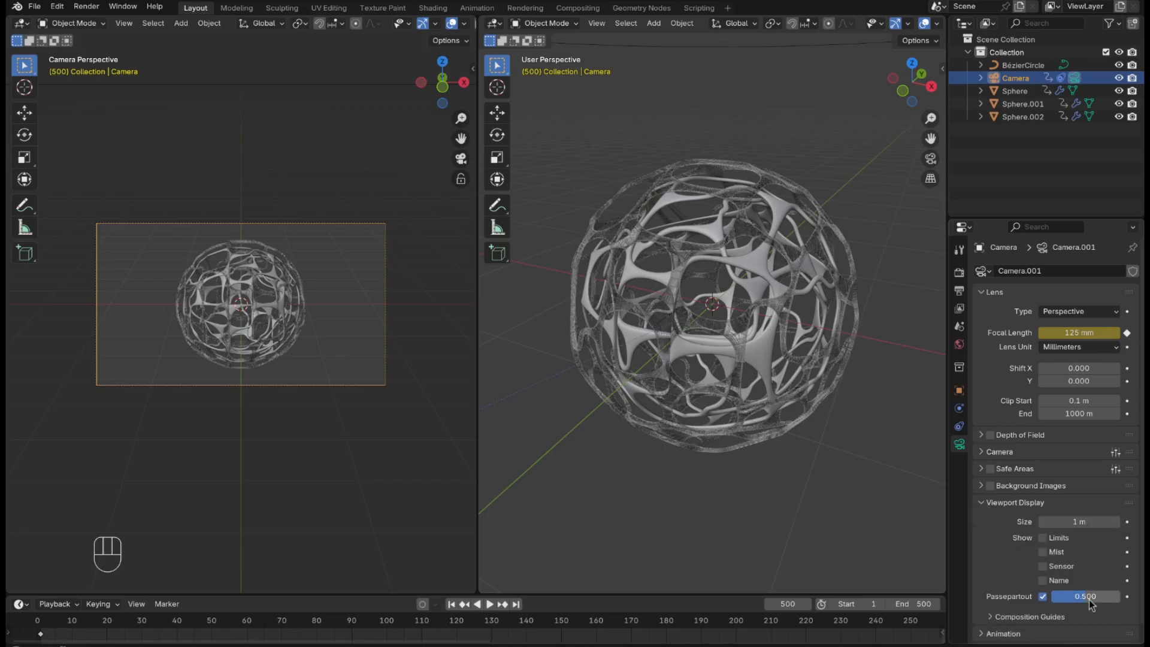
left_click_drag(1090, 603, 1120, 603)
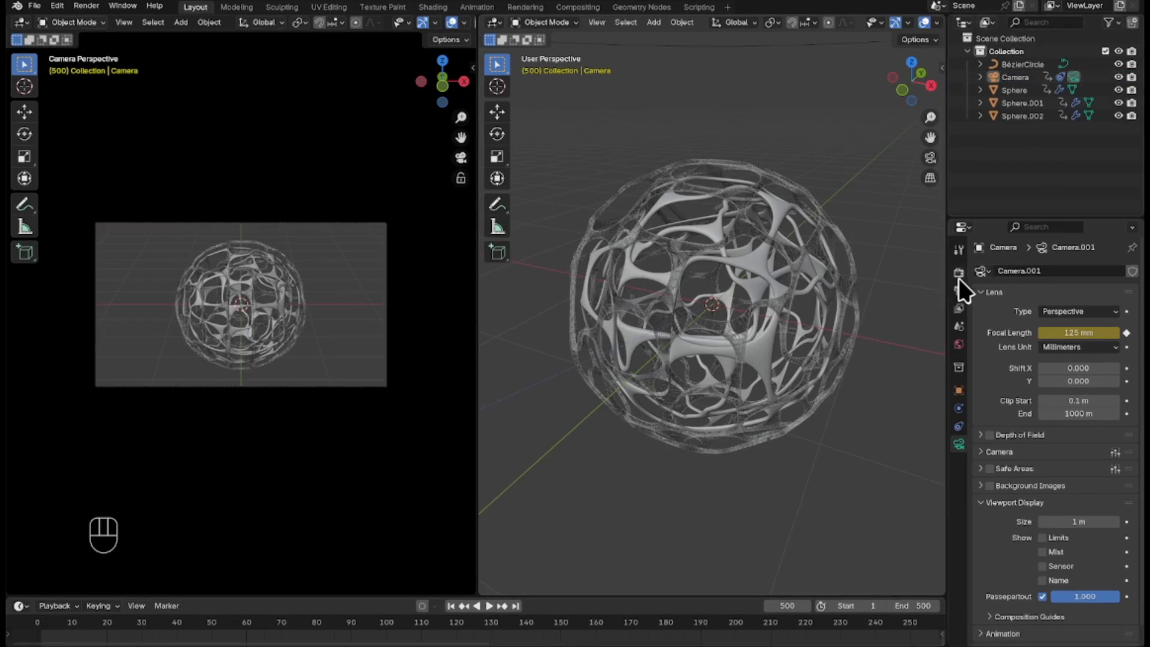
Switch the render engine to Cycles and set the viewport max samples to 50.
left_click(960, 273)
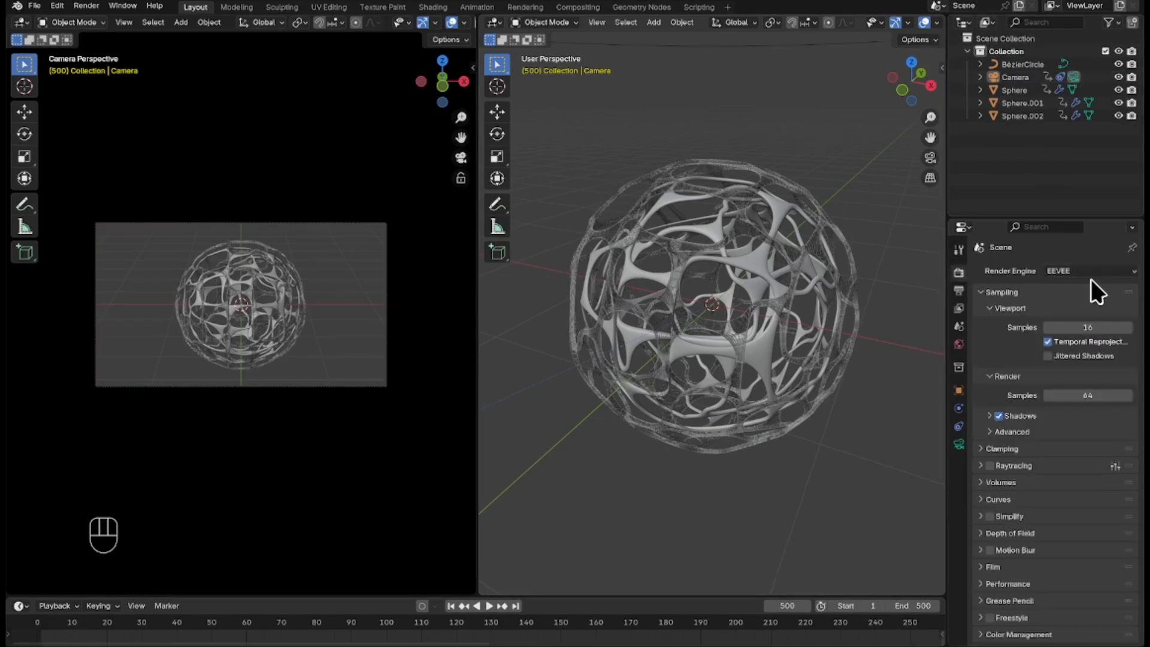
left_click_drag(1091, 267, 1111, 332)
left_click(1107, 378)
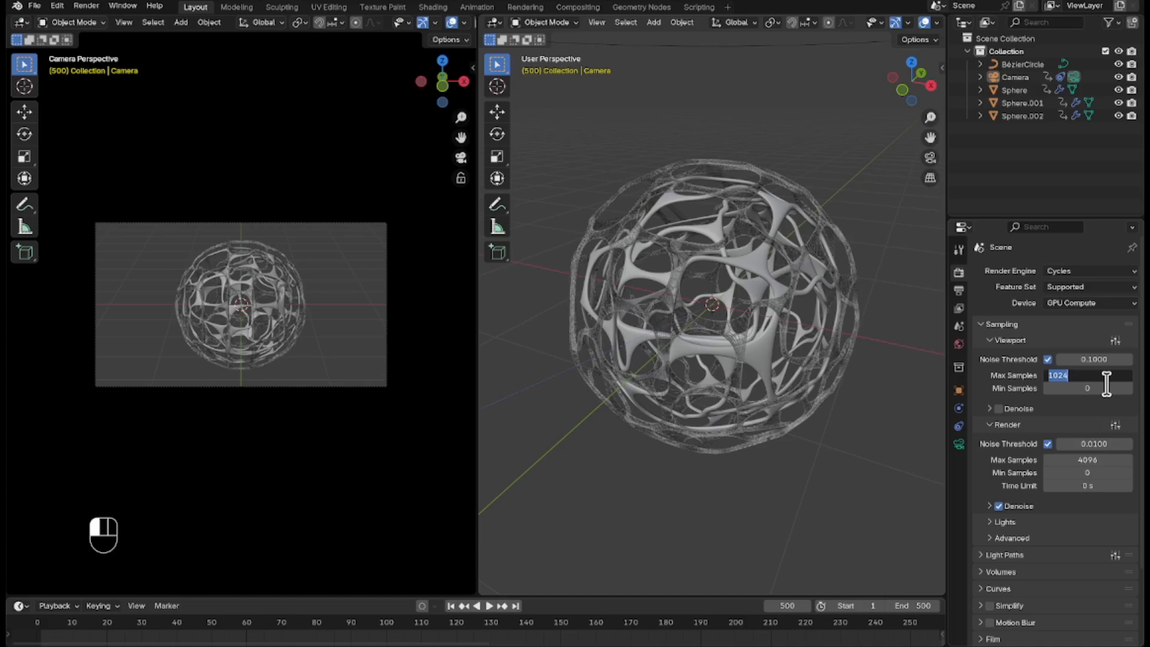
type("50")
key("Return")
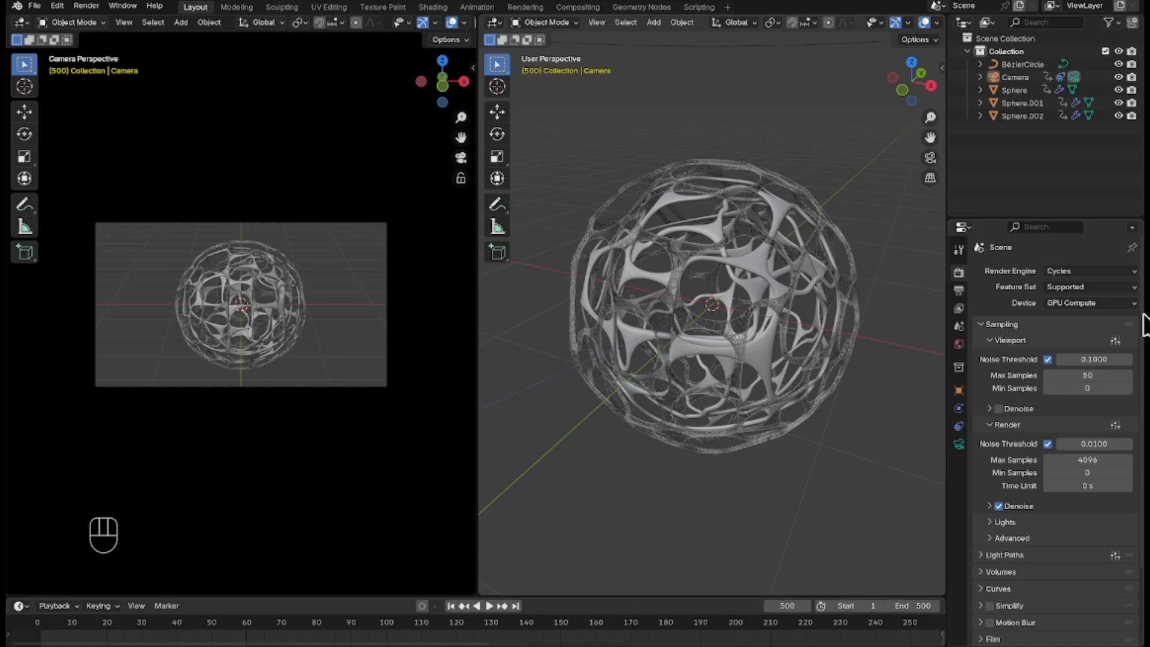
Set the final render's max samples to 300.
left_click(1102, 459)
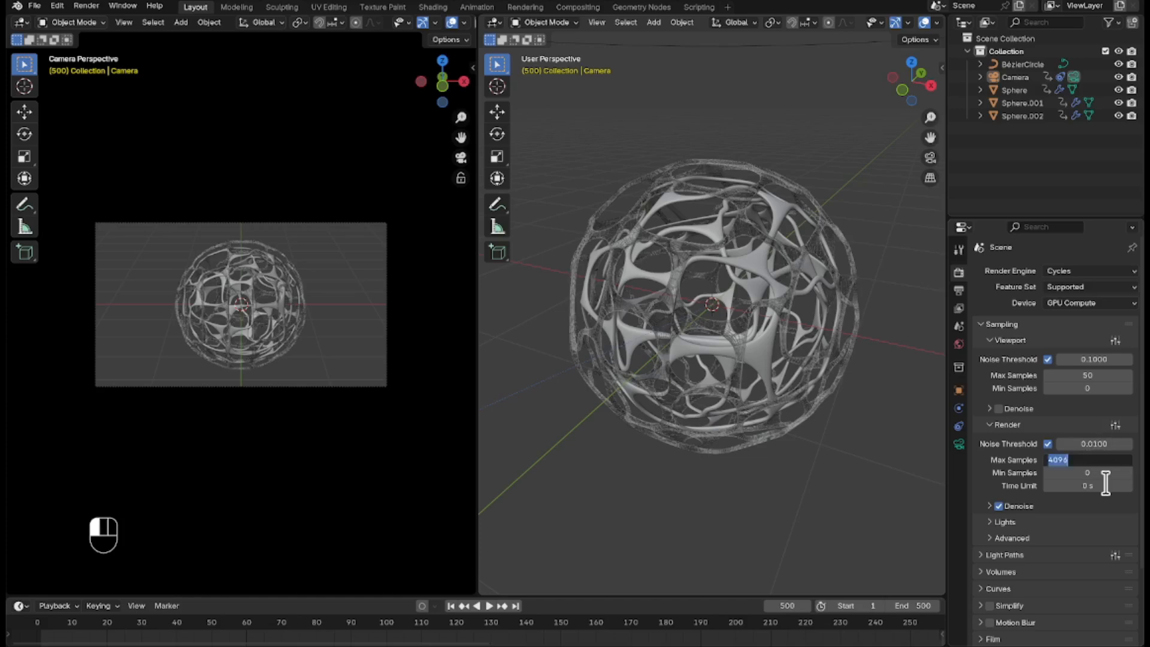
type("300")
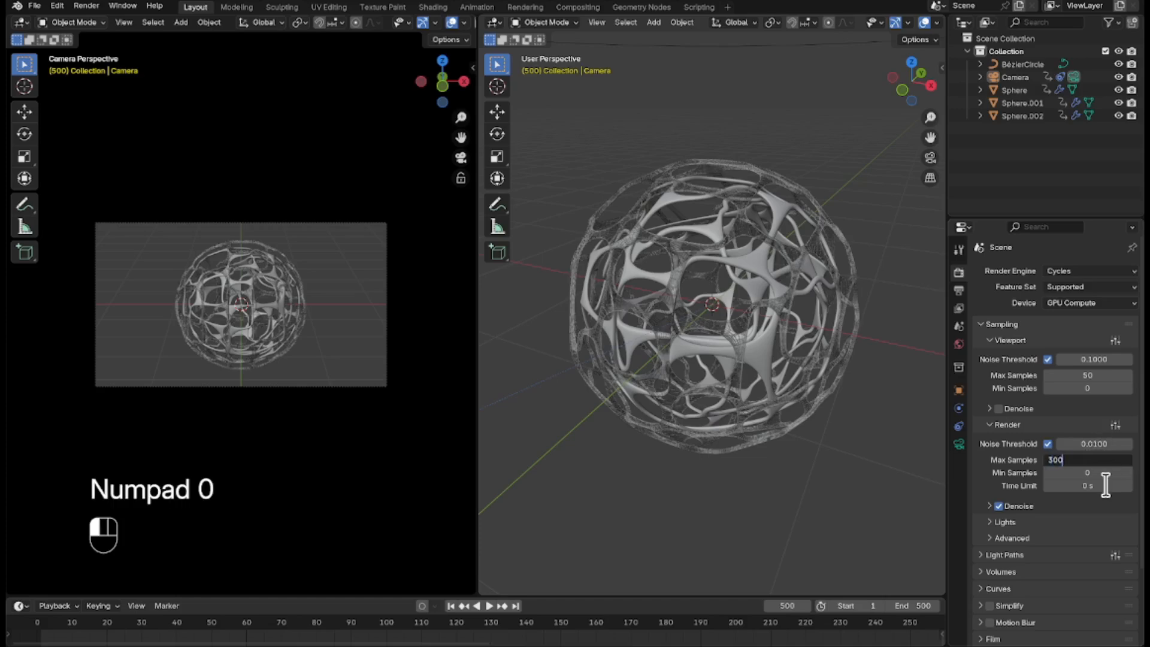
left_click(1107, 486)
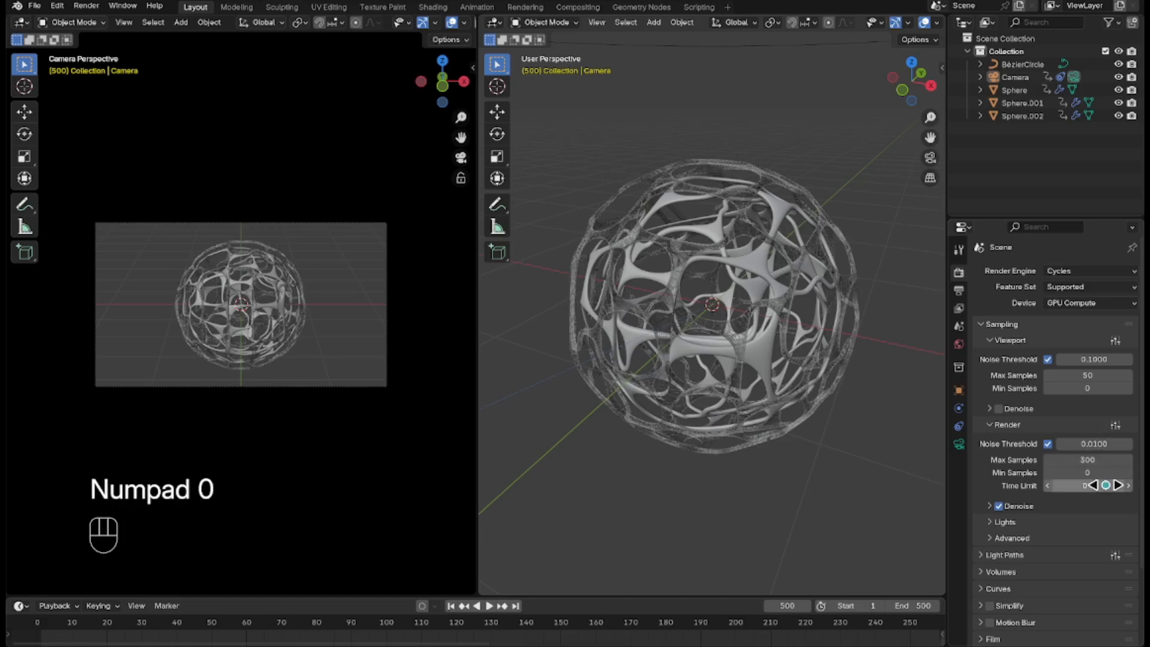
Set the colour management look to Very High Contrast.
scroll(1061, 543, "down", 4)
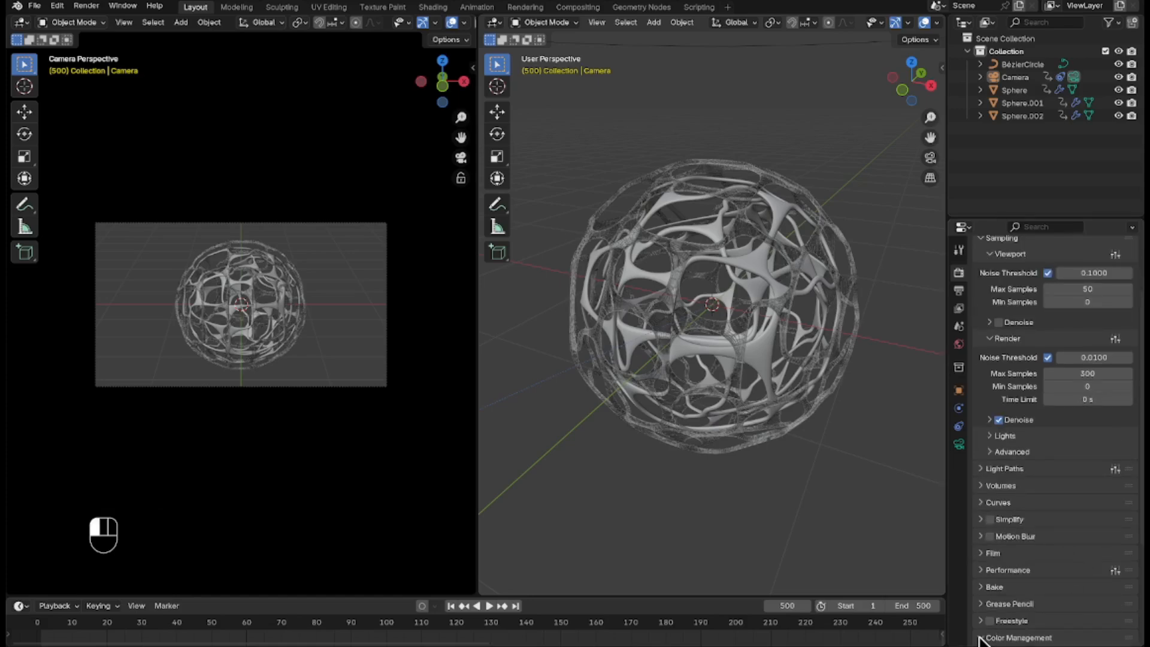
left_click(1024, 638)
scroll(1039, 587, "down", 5)
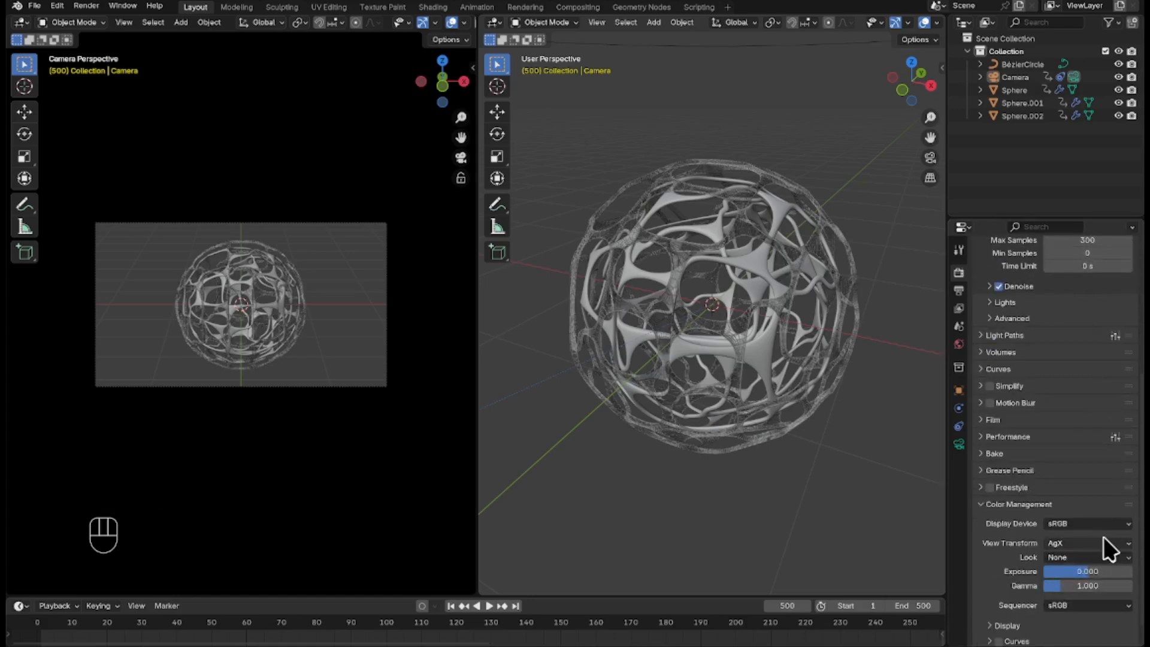
left_click(1116, 558)
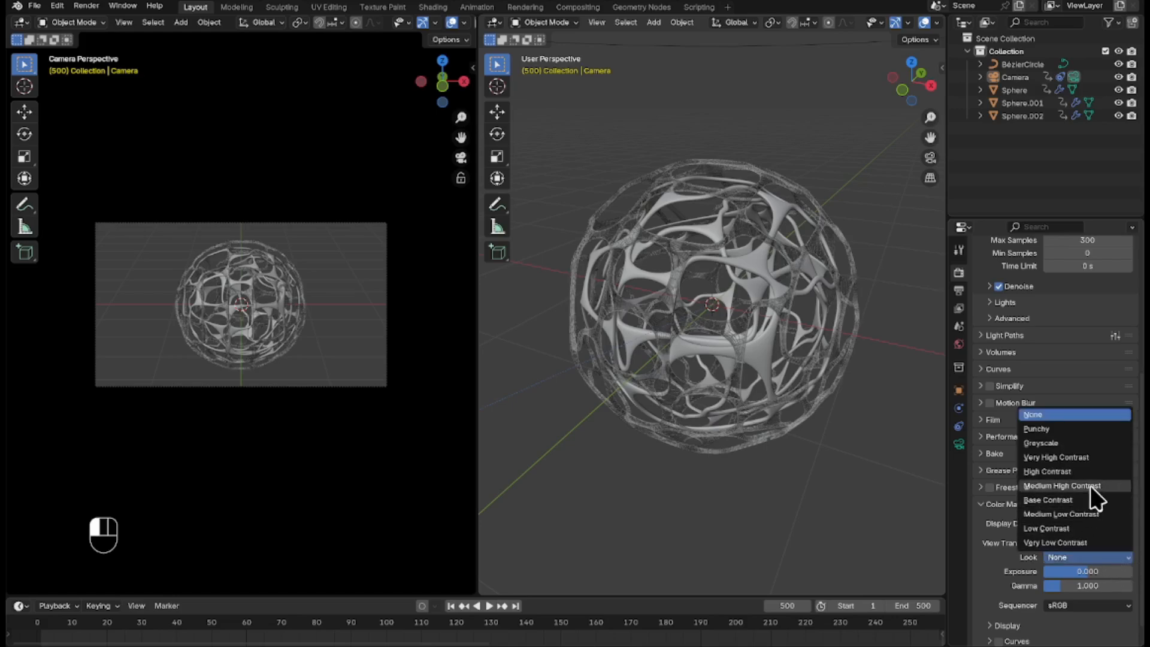
left_click(1090, 456)
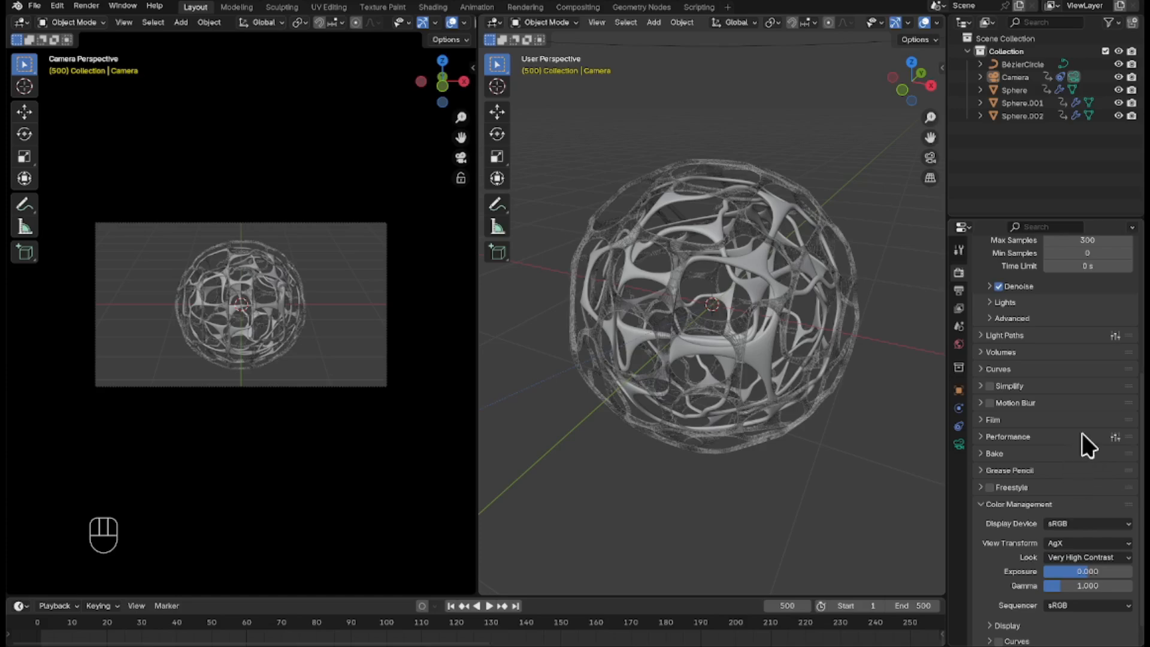
scroll(1082, 432, "up", 8)
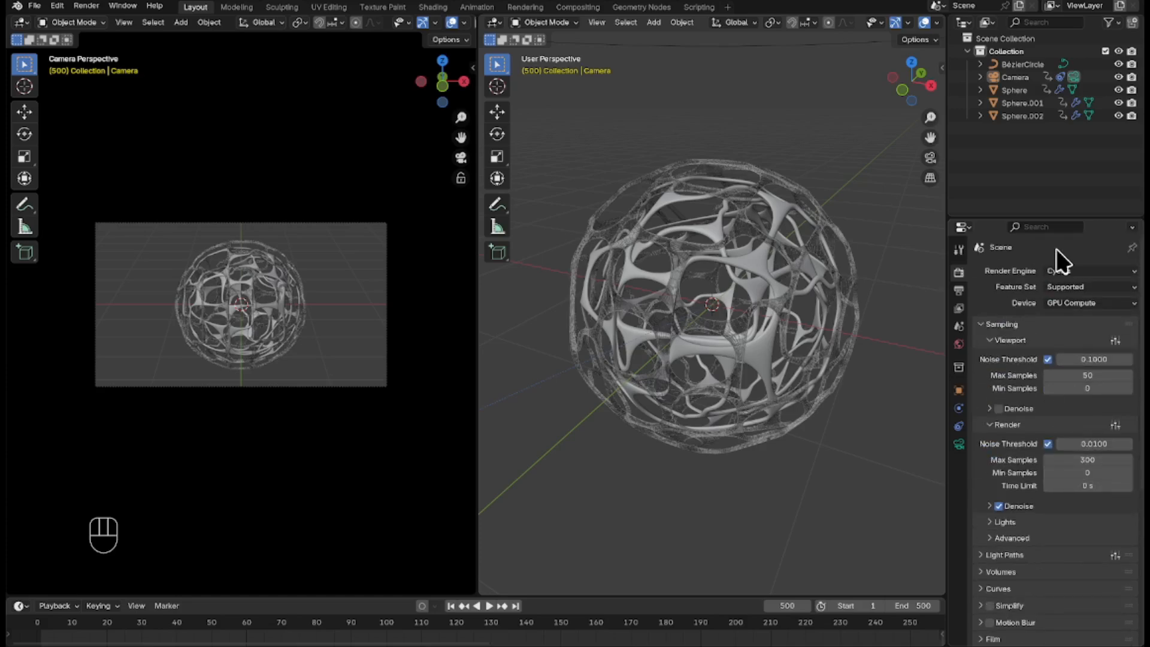
Give the world background an Environment Texture using the royal_esplanade_4k image from the Textures folder.
left_click(960, 346)
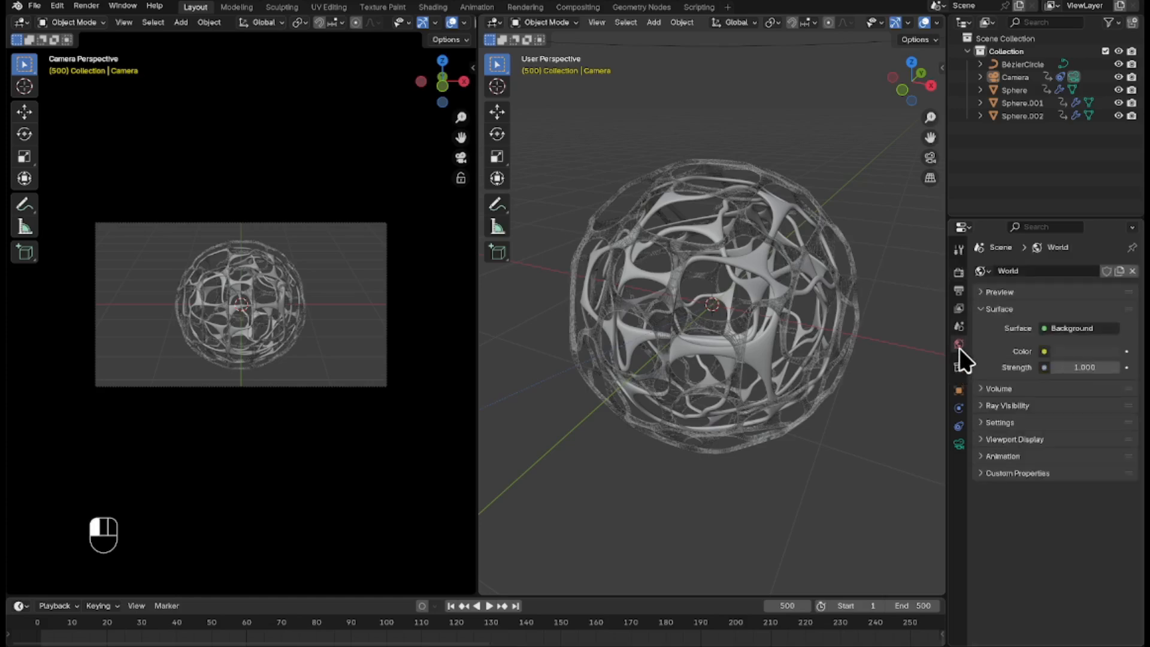
left_click(1043, 352)
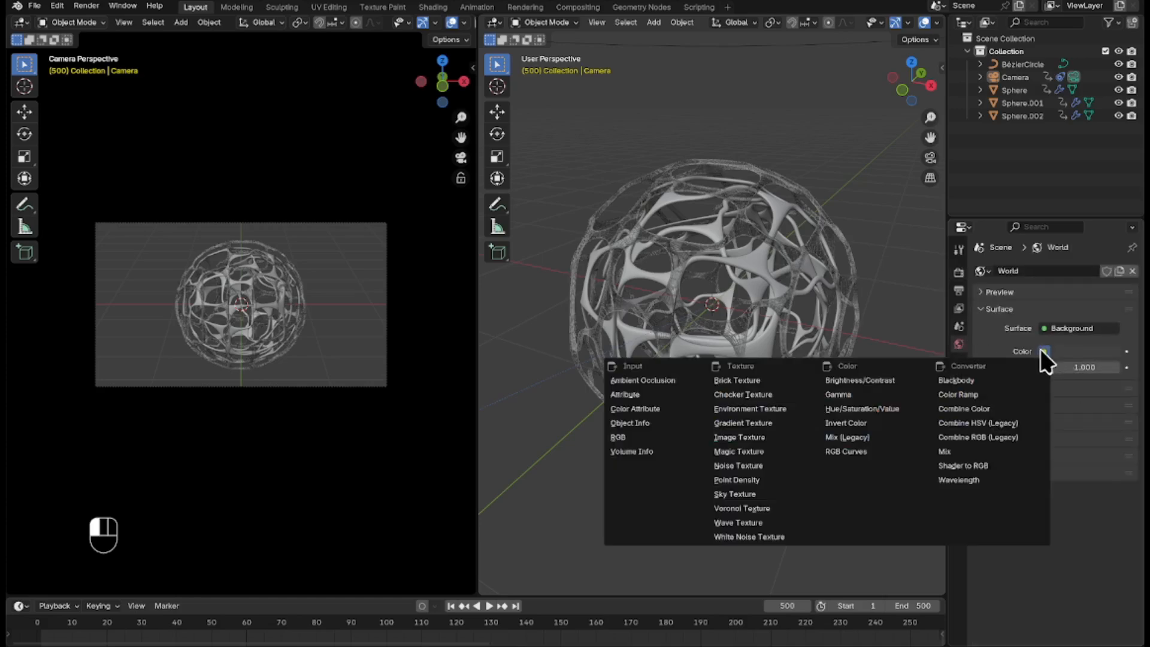
left_click(764, 409)
left_click(1100, 368)
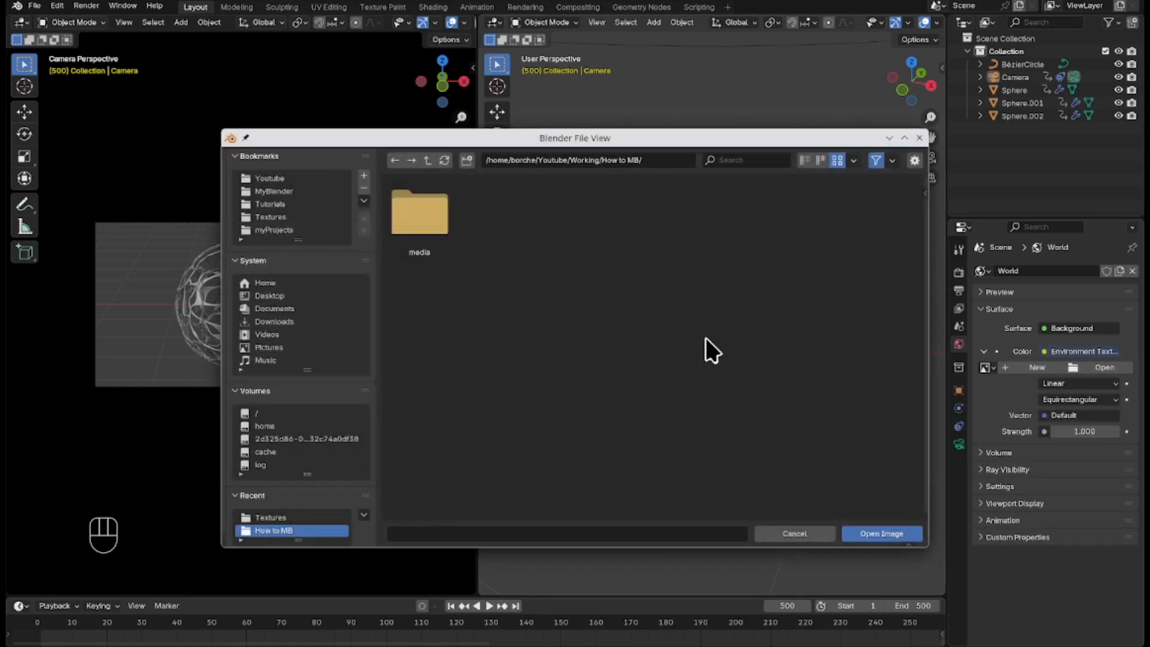
left_click(286, 217)
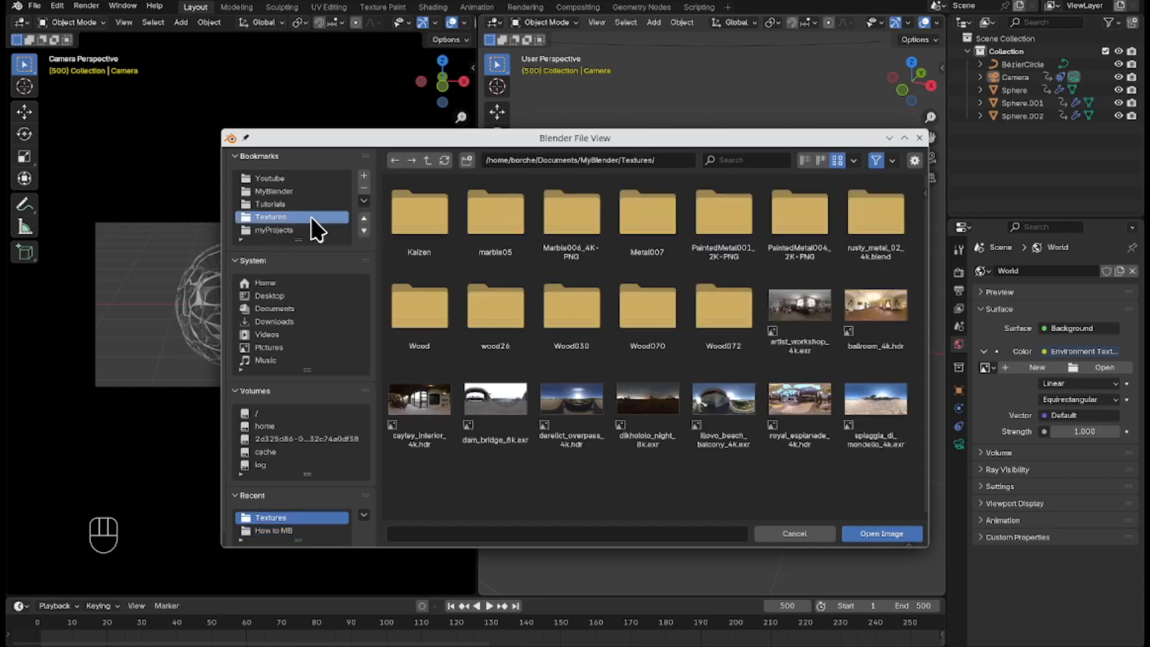
left_click(808, 437)
left_click(890, 531)
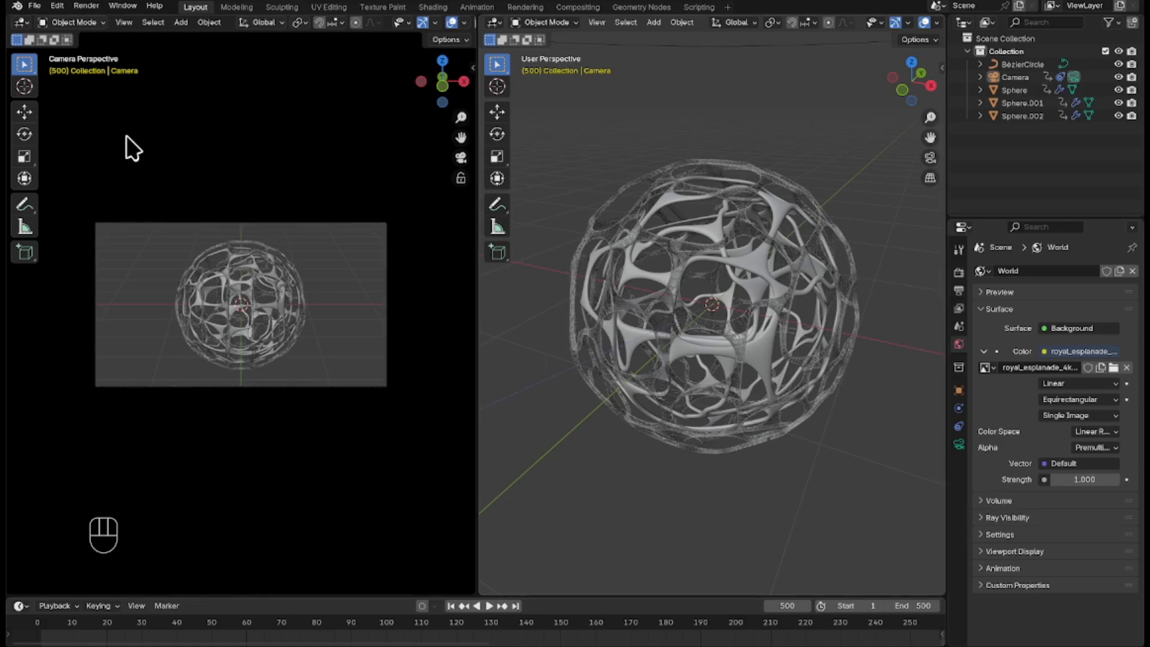
Hide the toolbar, gizmos and overlays in the camera viewport and switch it to rendered shading.
key("t")
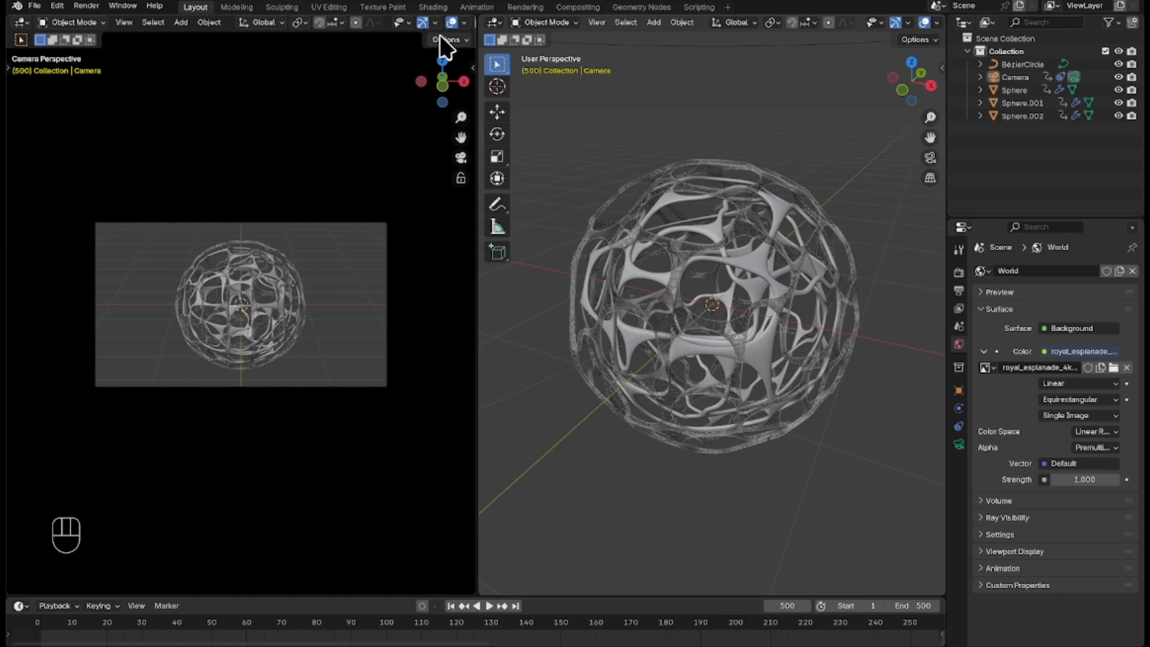
left_click(423, 23)
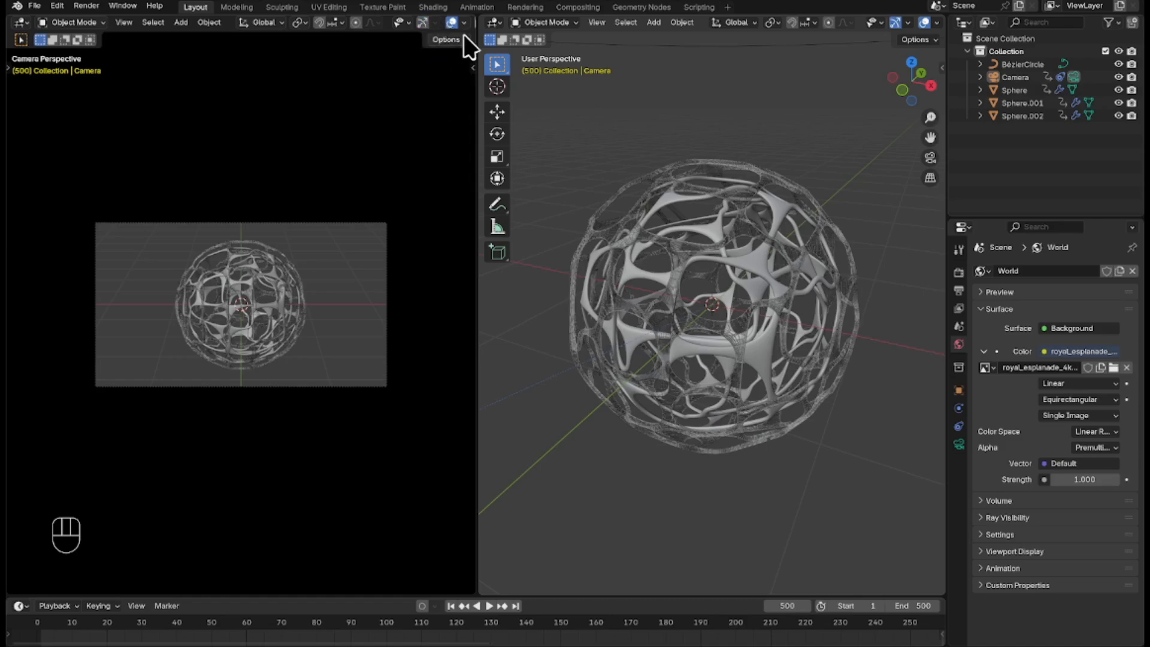
left_click(453, 24)
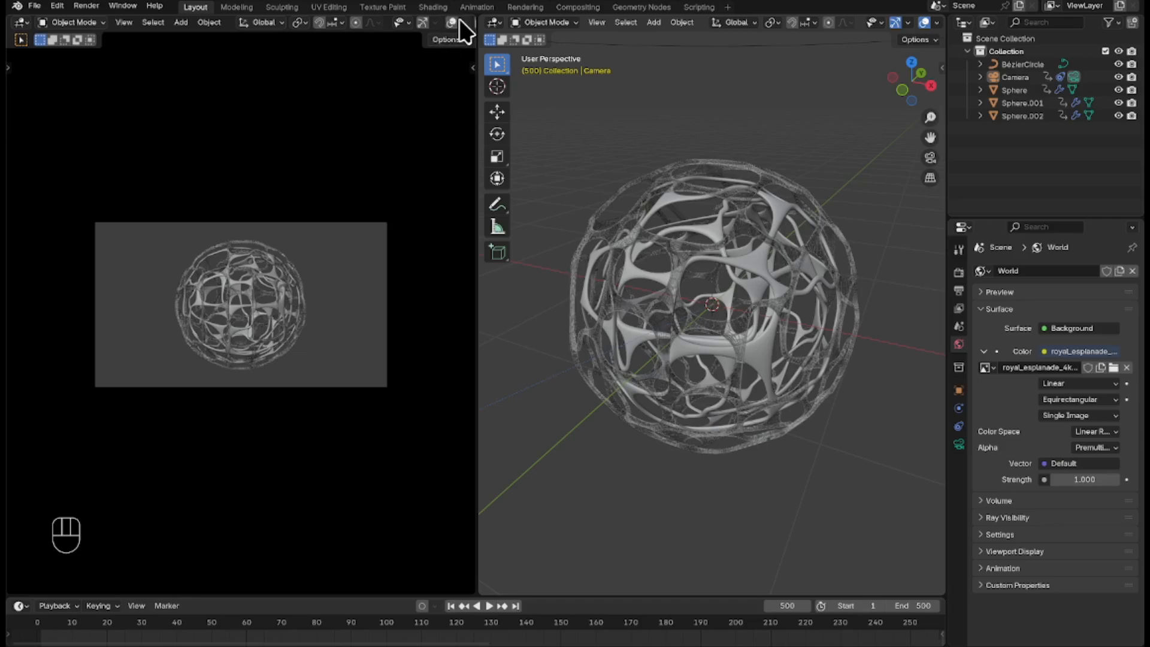
scroll(459, 18, "down", 3)
left_click(453, 23)
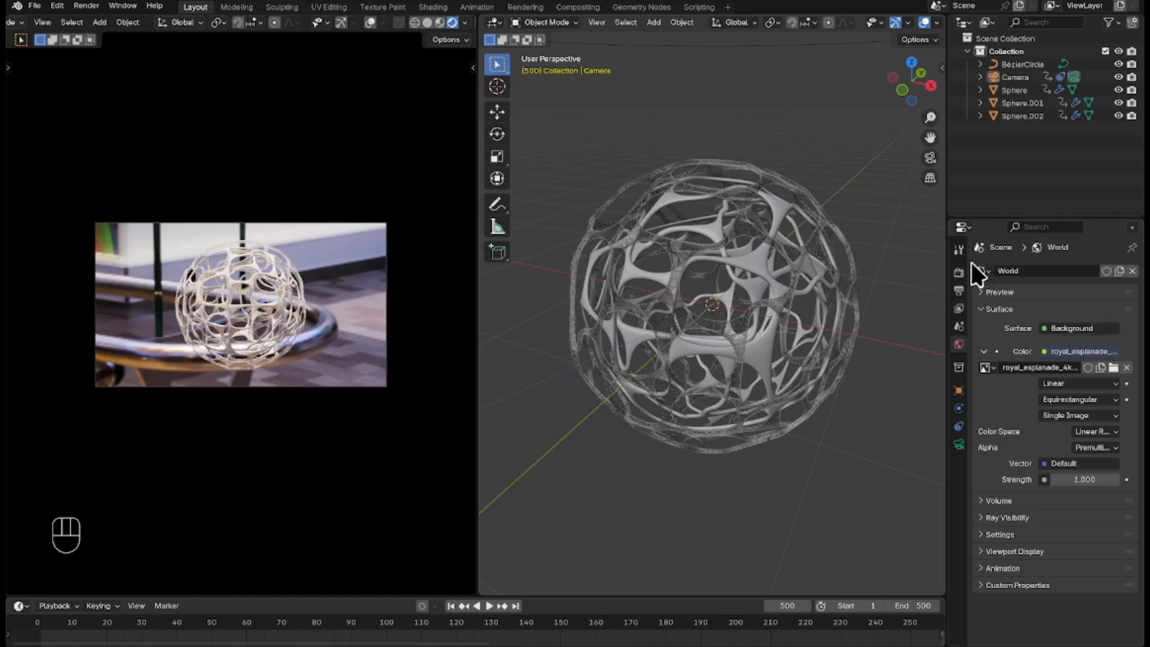
Make the film background transparent in the render settings.
left_click(958, 278)
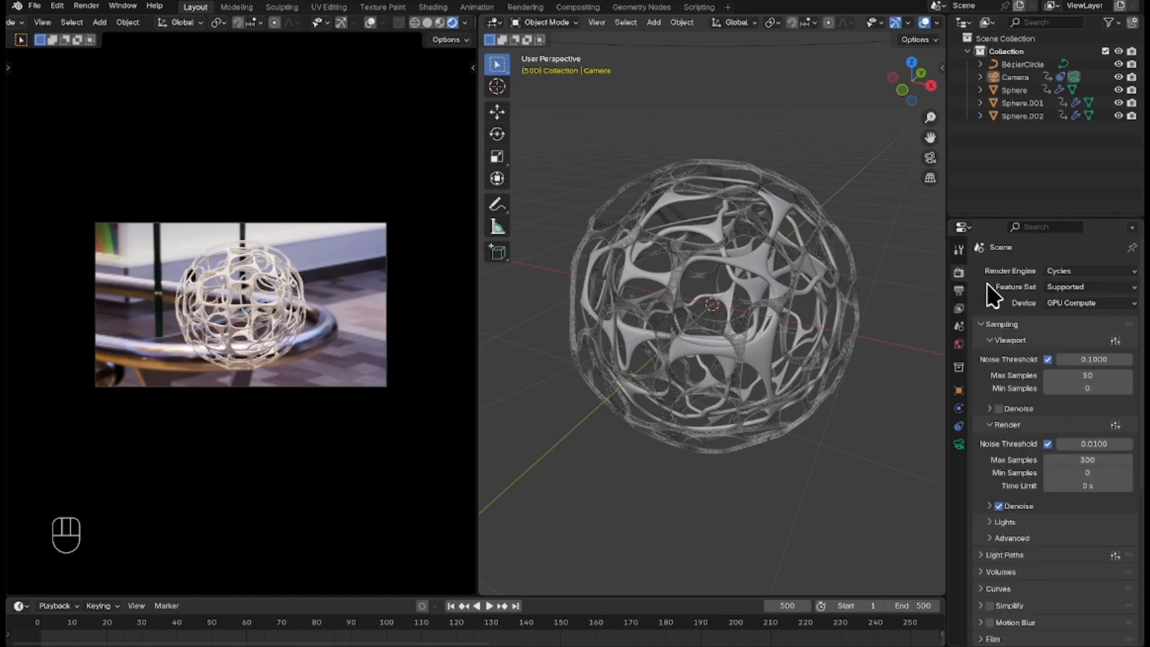
scroll(1083, 531, "down", 5)
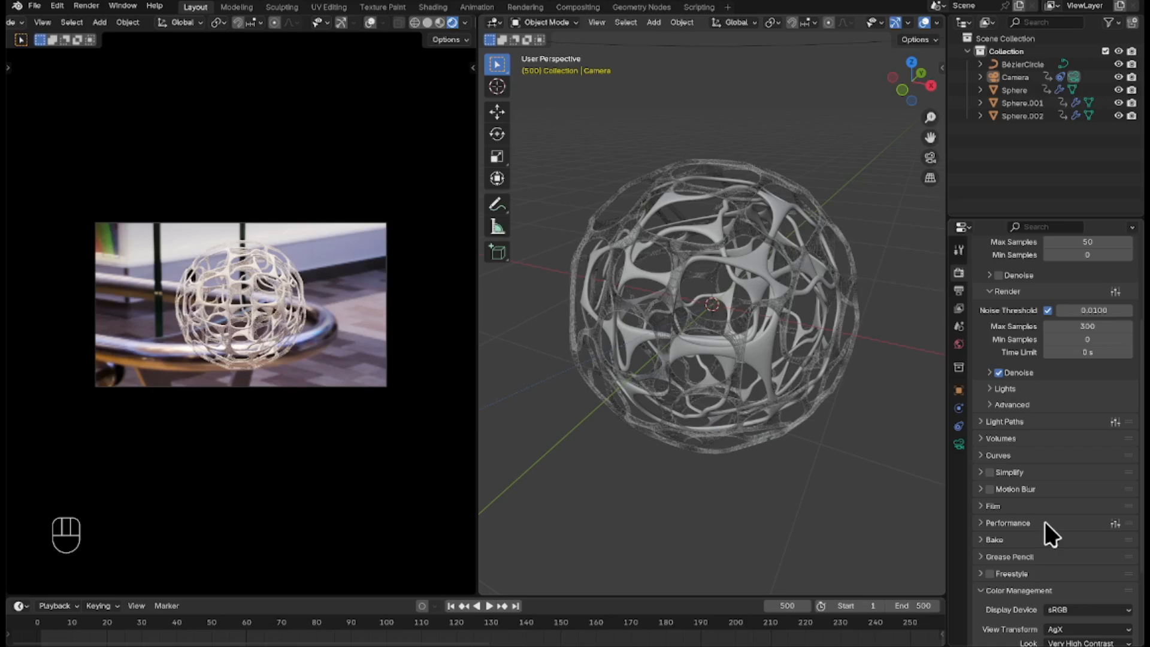
left_click(981, 506)
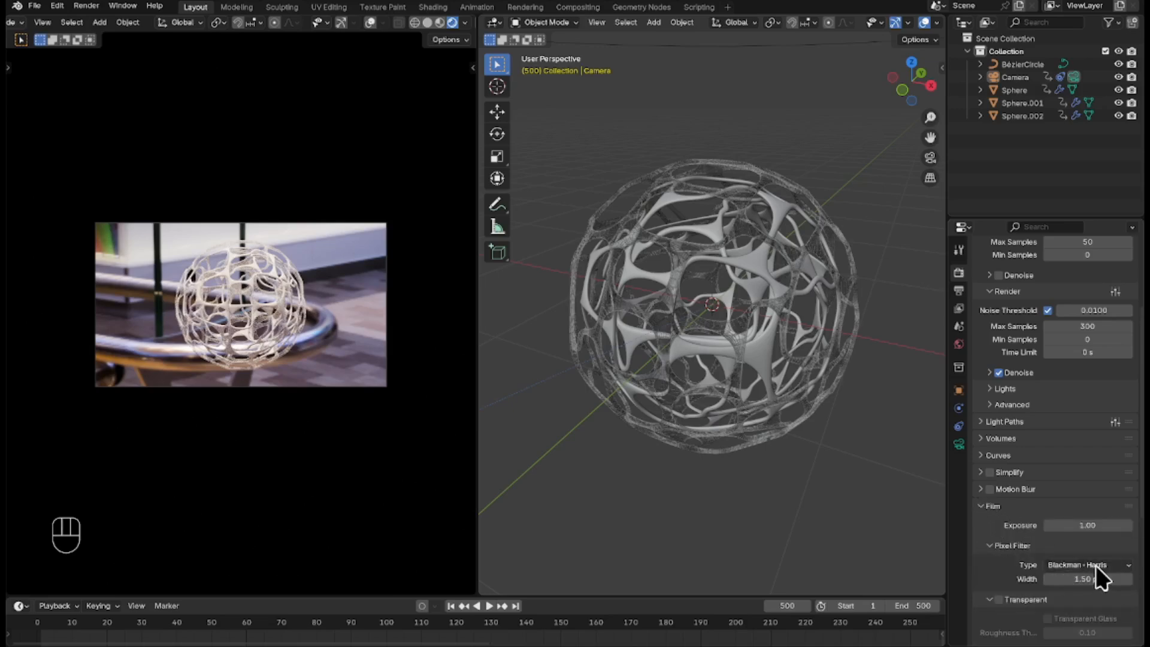
scroll(1100, 563, "down", 4)
scroll(1004, 560, "down", 2)
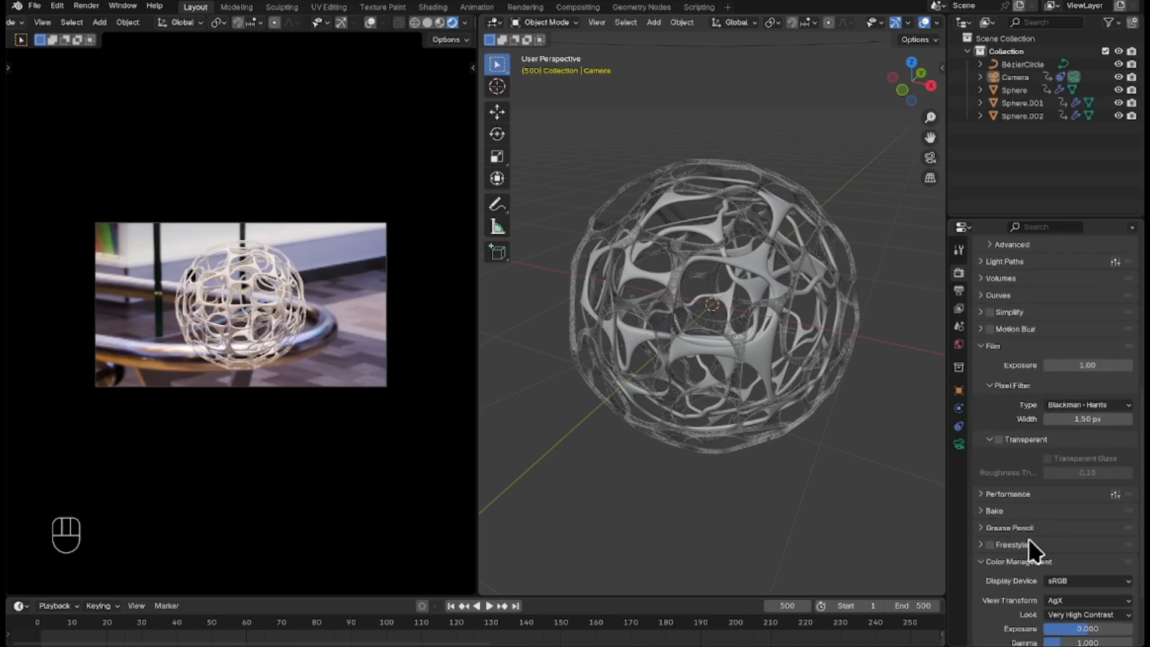
left_click(999, 440)
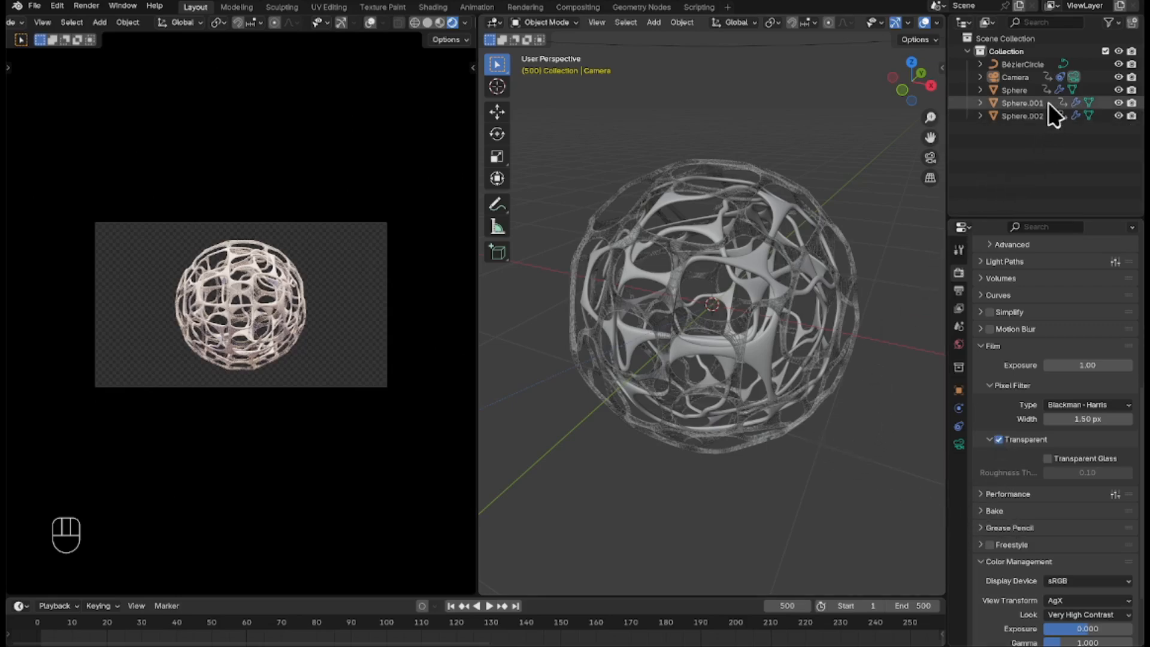
Create a new material on the outer Sphere and name it Metal 1.
left_click(1035, 89)
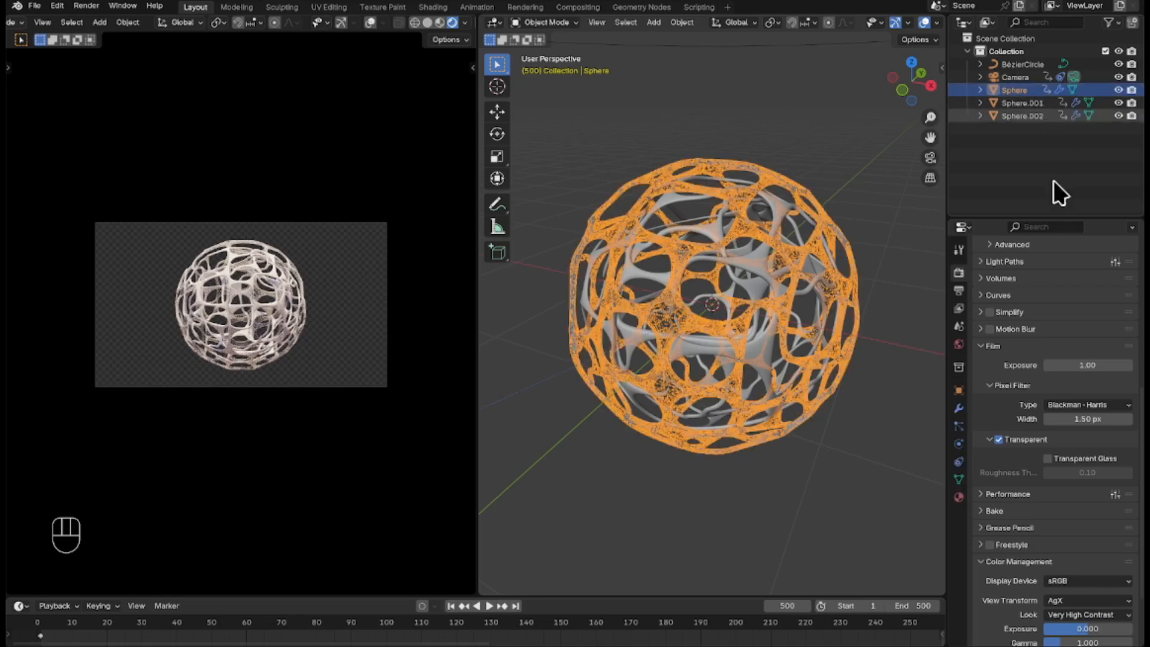
left_click(959, 498)
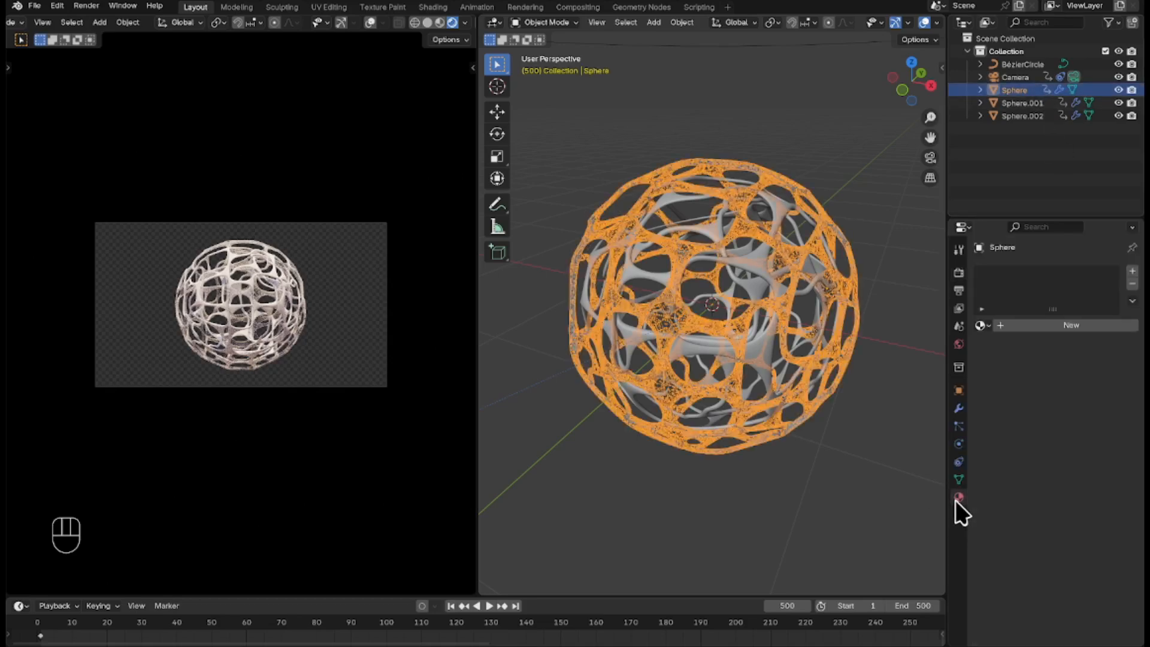
left_click(1063, 327)
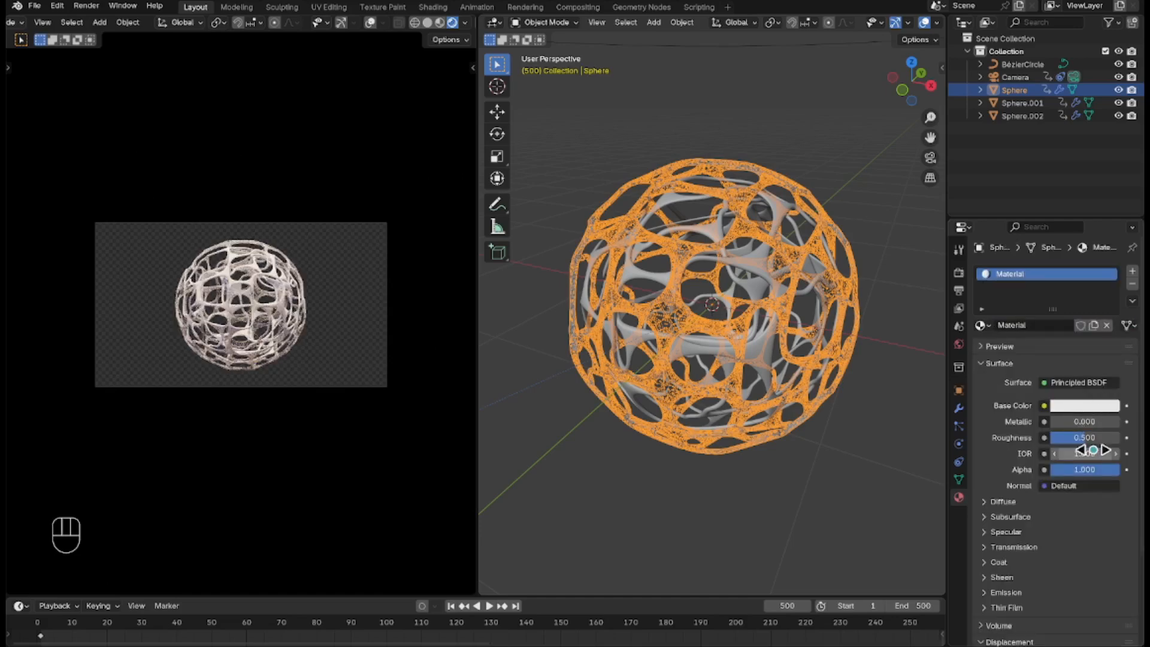
left_click(1028, 273)
double_click(1036, 273)
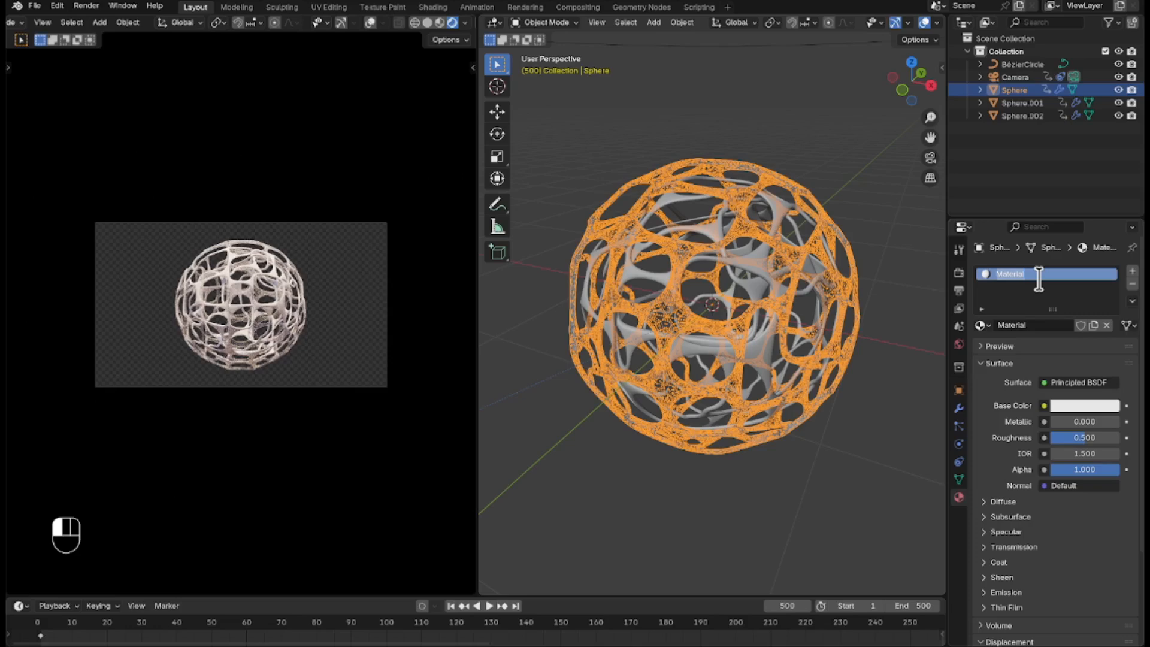
key("BackSpace")
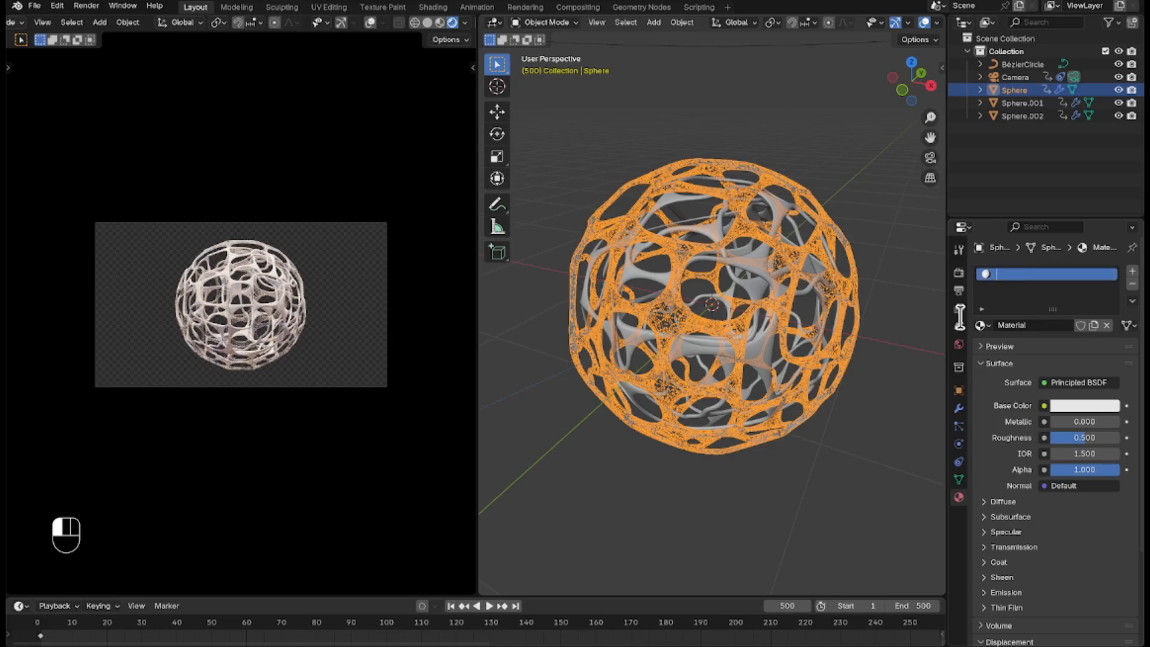
type("Metal 1")
key("Return")
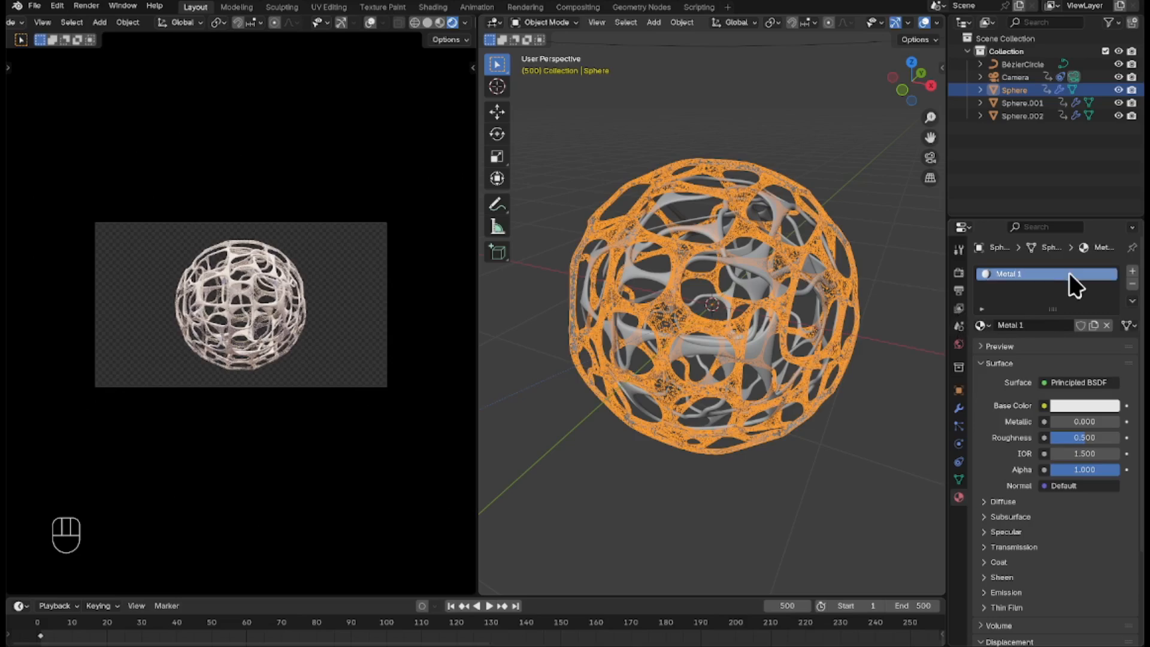
Set the Metal 1 base colour to orange by pasting the copied hex code.
left_click(1094, 402)
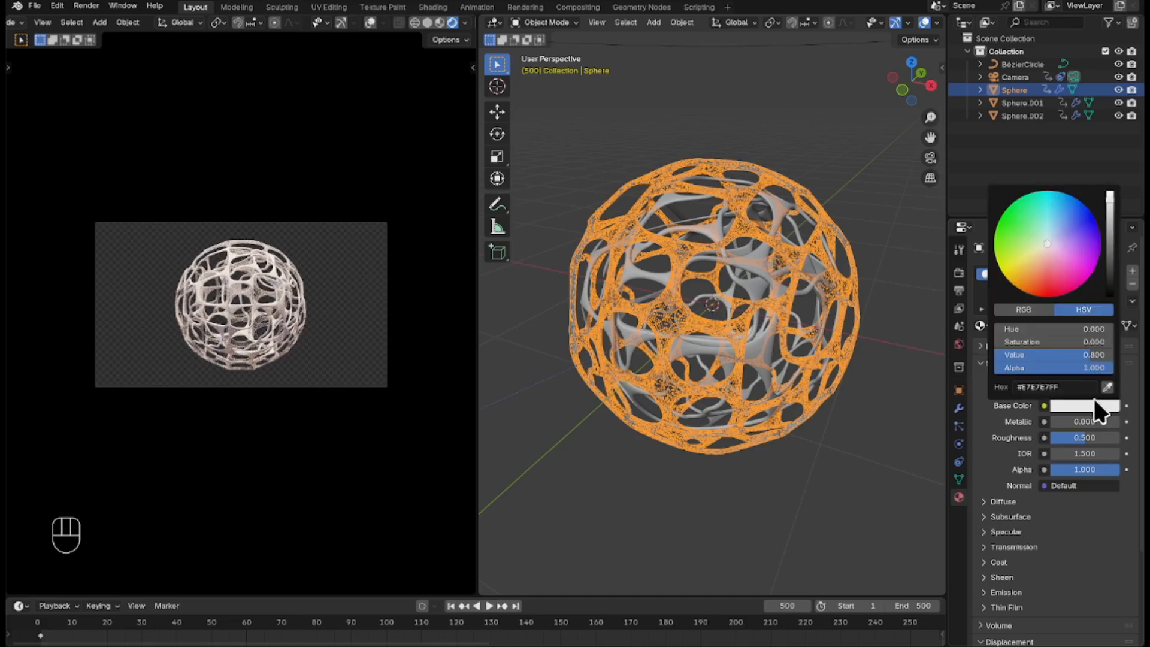
left_click(1085, 387)
type("cd7f32")
key("Return")
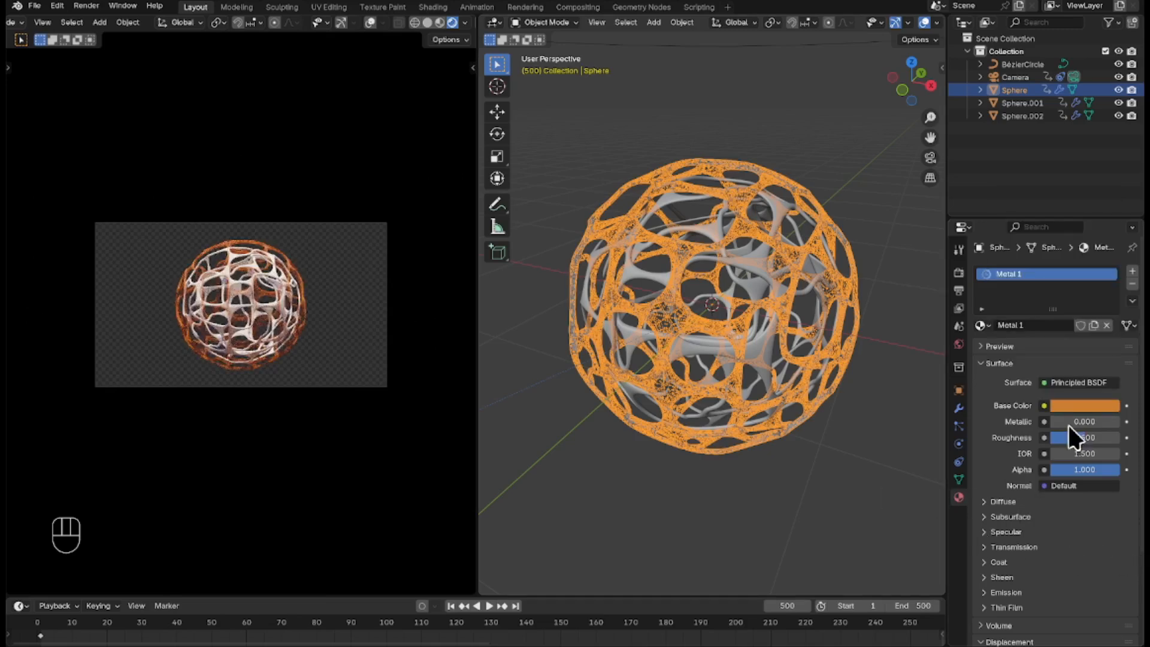
Set the Metal 1 material's roughness to 0.05 and metallic to 1.
left_click(1087, 438)
key("BackSpace")
type(".05")
key("Return")
left_click(1099, 423)
type("1")
key("Return")
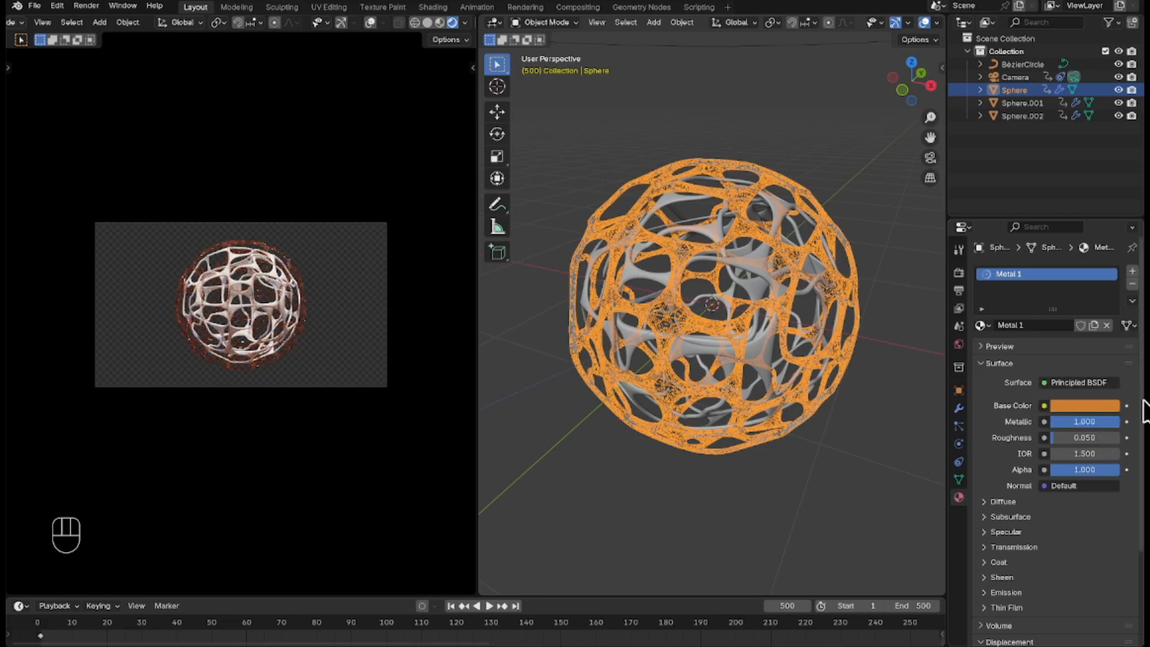
Copy the Metal 1 material and paste its settings into a new material on Sphere.001.
left_click(1132, 301)
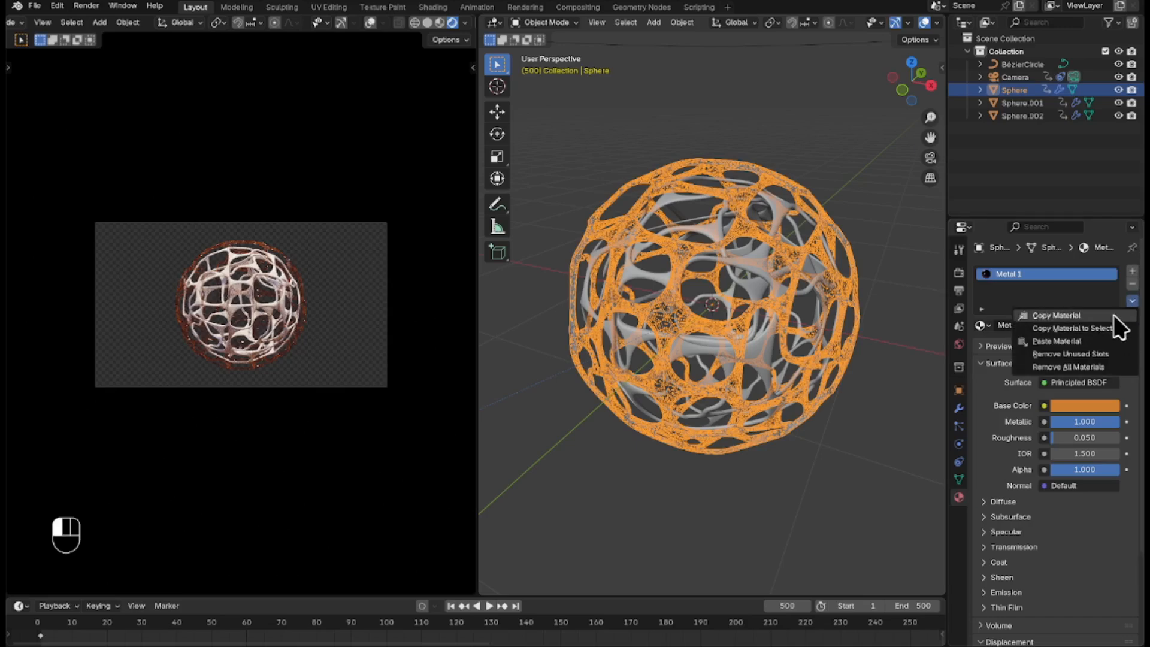
left_click(1036, 104)
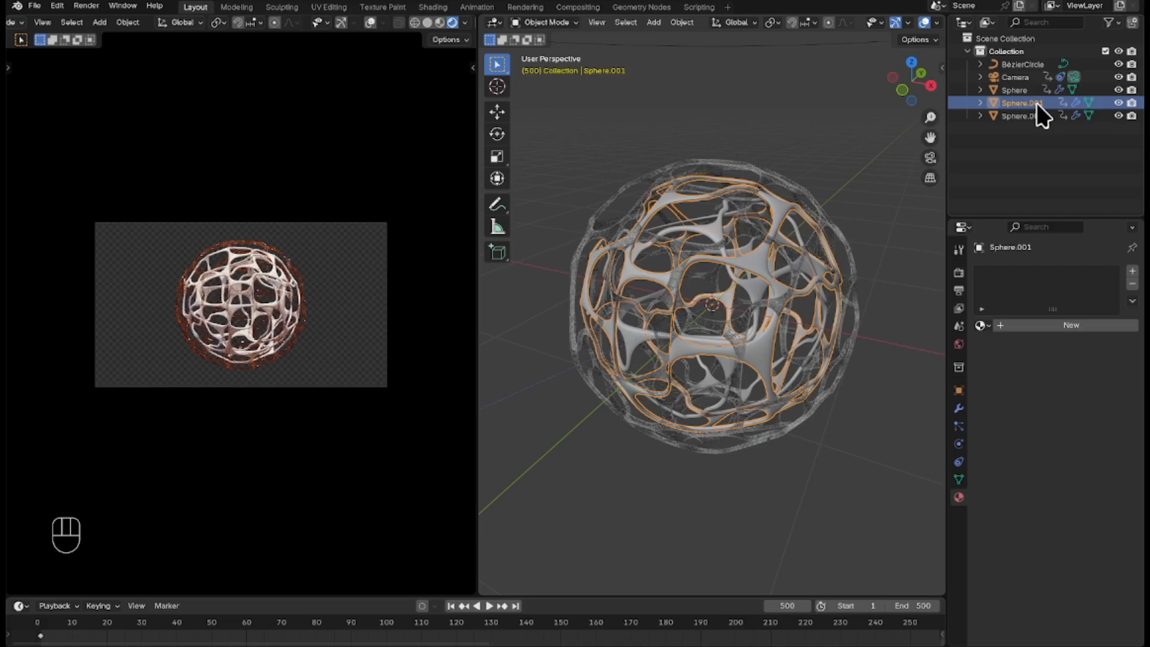
left_click(1087, 324)
left_click(1133, 301)
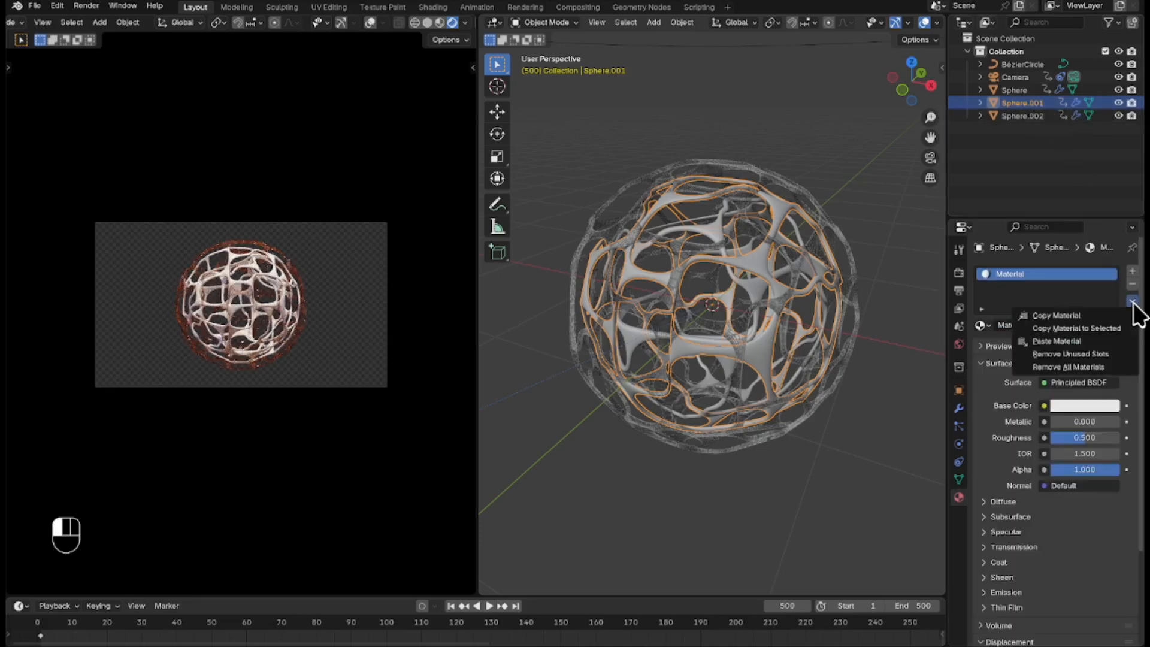
left_click(1120, 343)
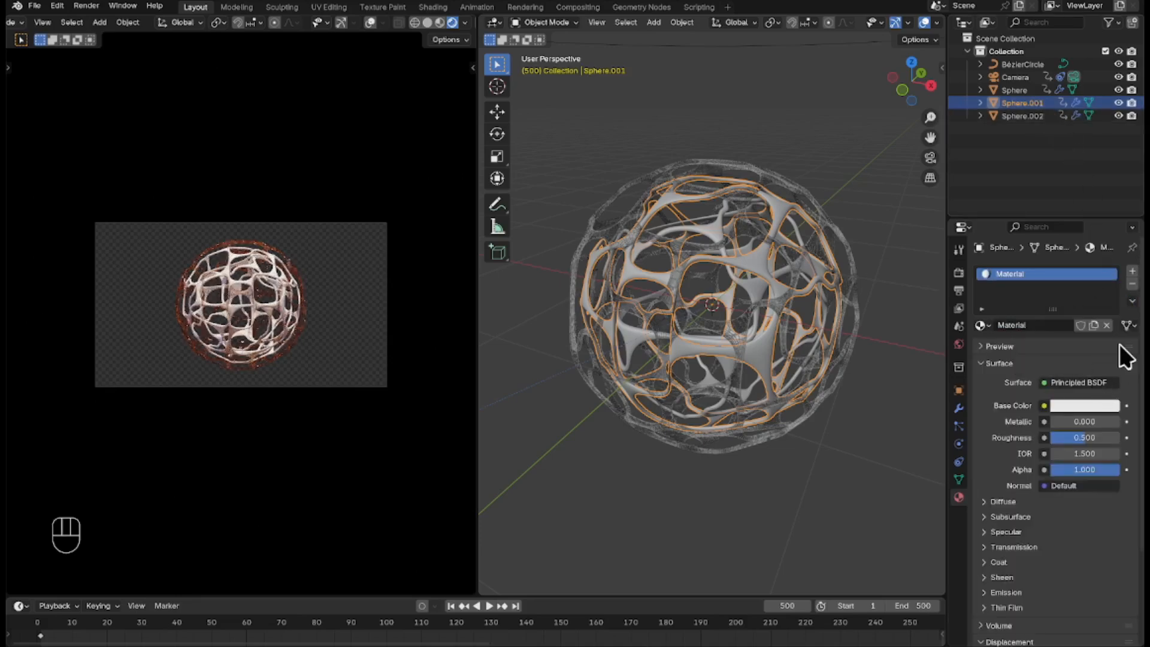
left_click(1132, 302)
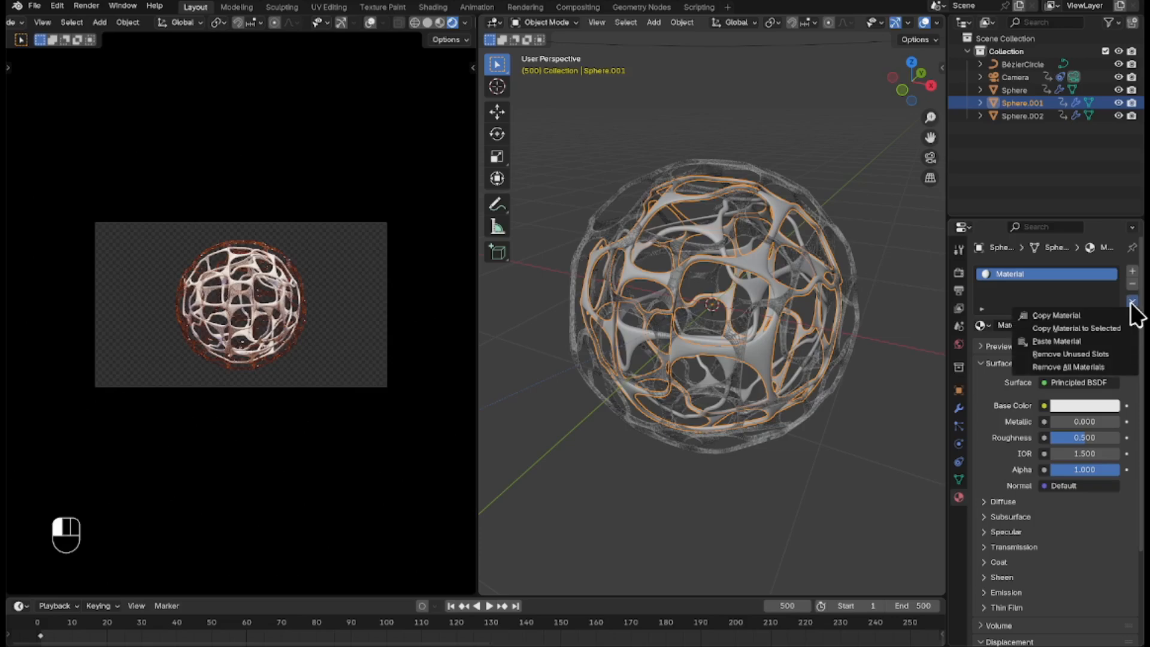
left_click(1116, 341)
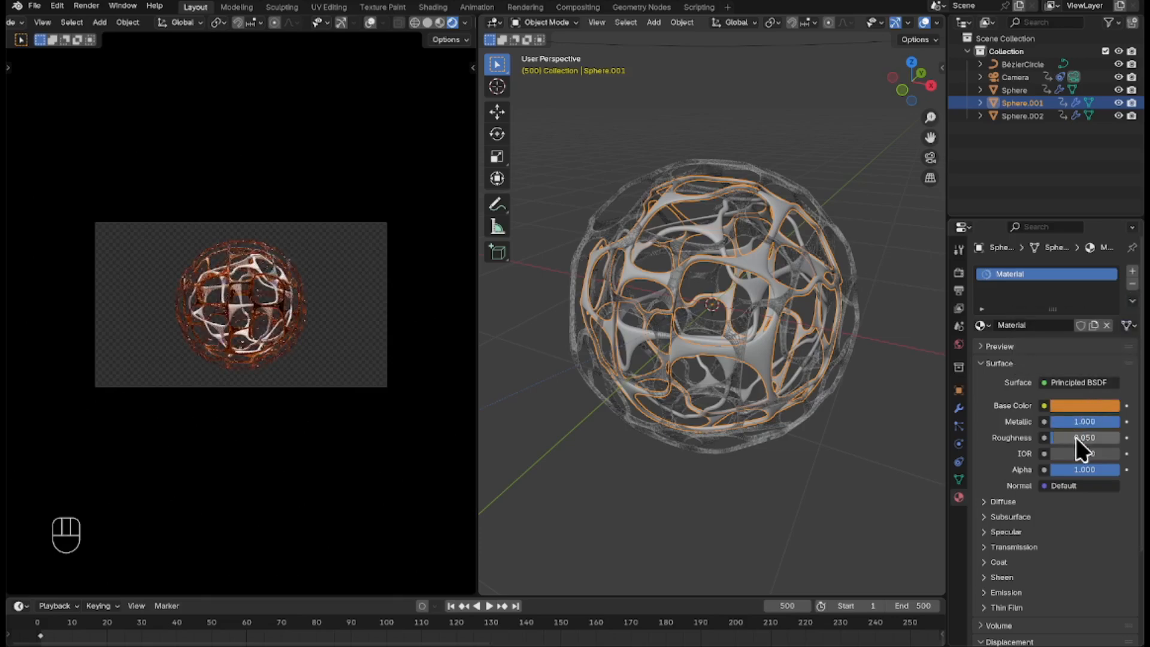
Rename the material on Sphere.001 as Metal 2.
left_click(1031, 274)
double_click(1030, 274)
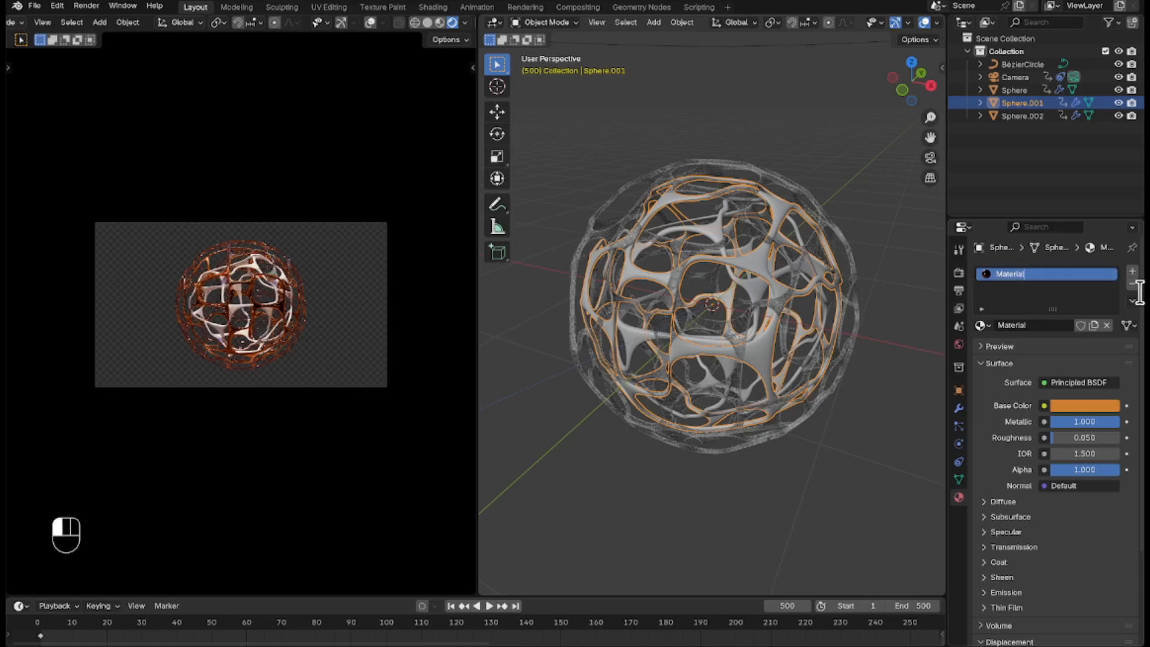
key("BackSpace")
type("Metal 2")
key("Return")
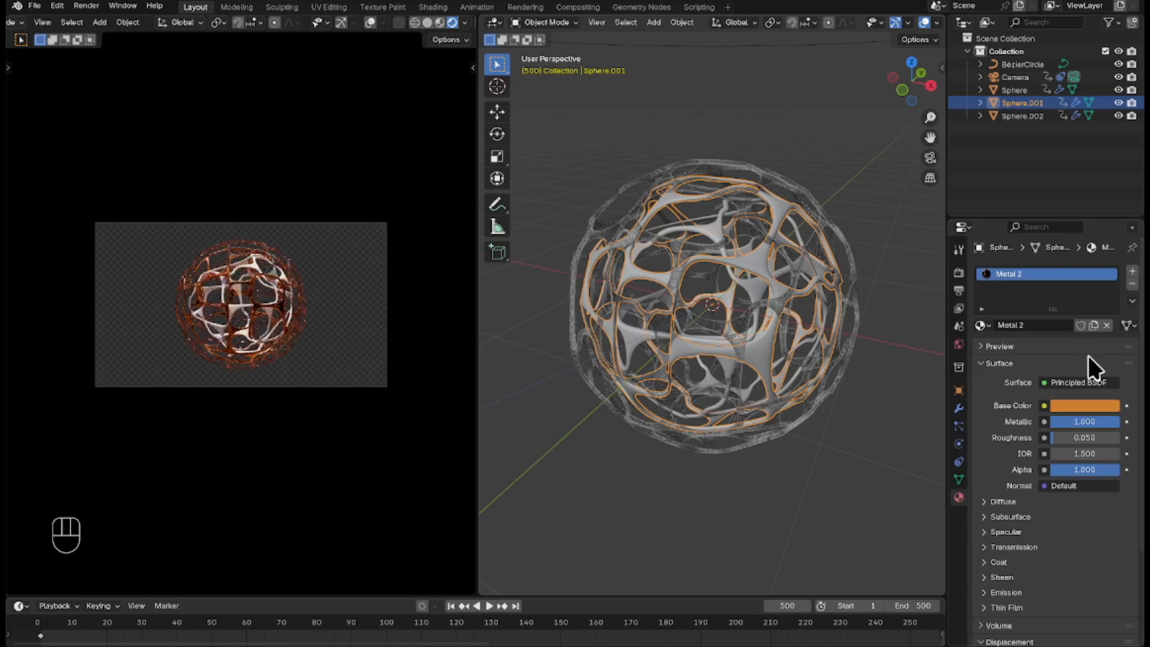
Set the Metal 2 base colour to golden yellow by pasting the copied hex code.
left_click(1088, 406)
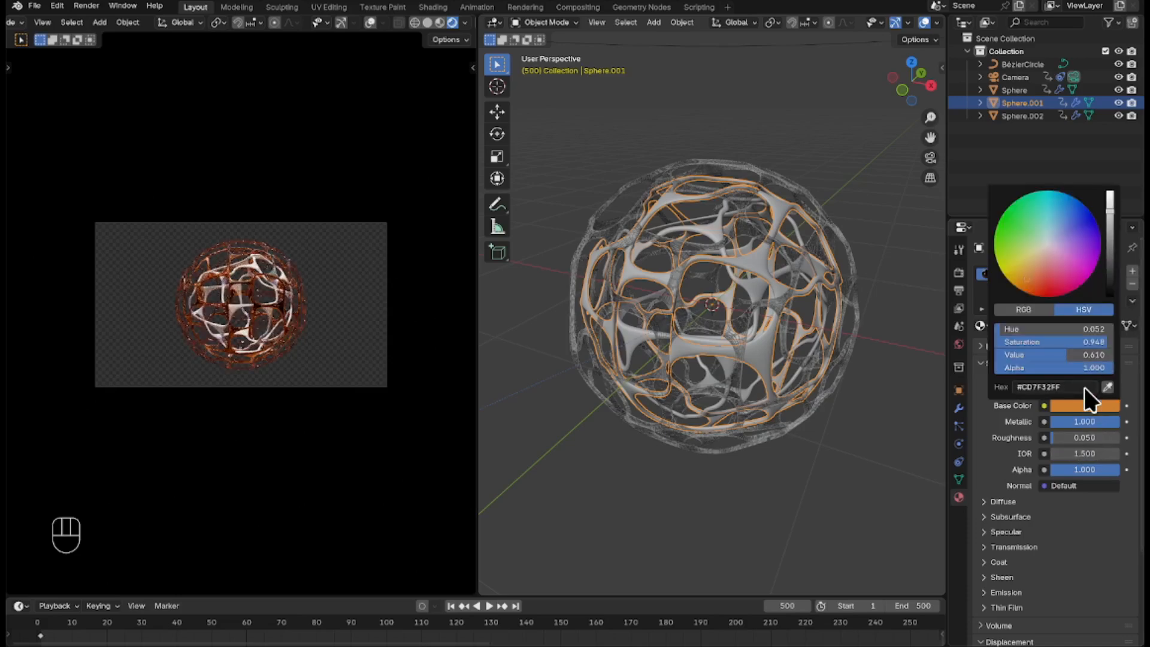
left_click(1085, 387)
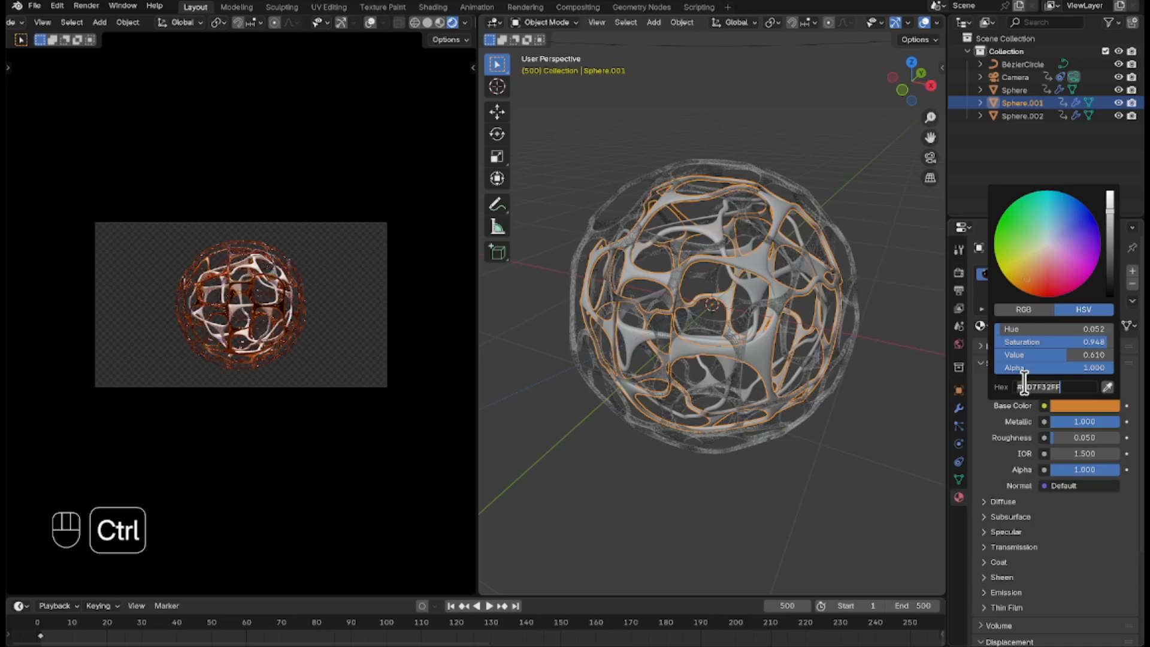
type("ffd700")
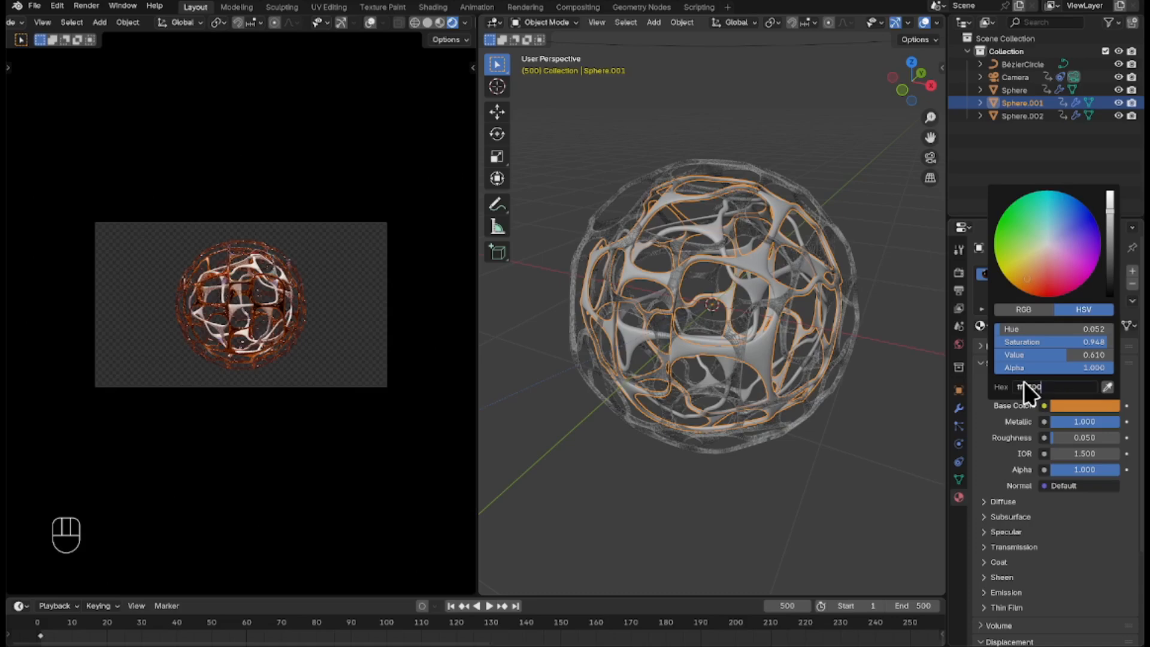
key("Return")
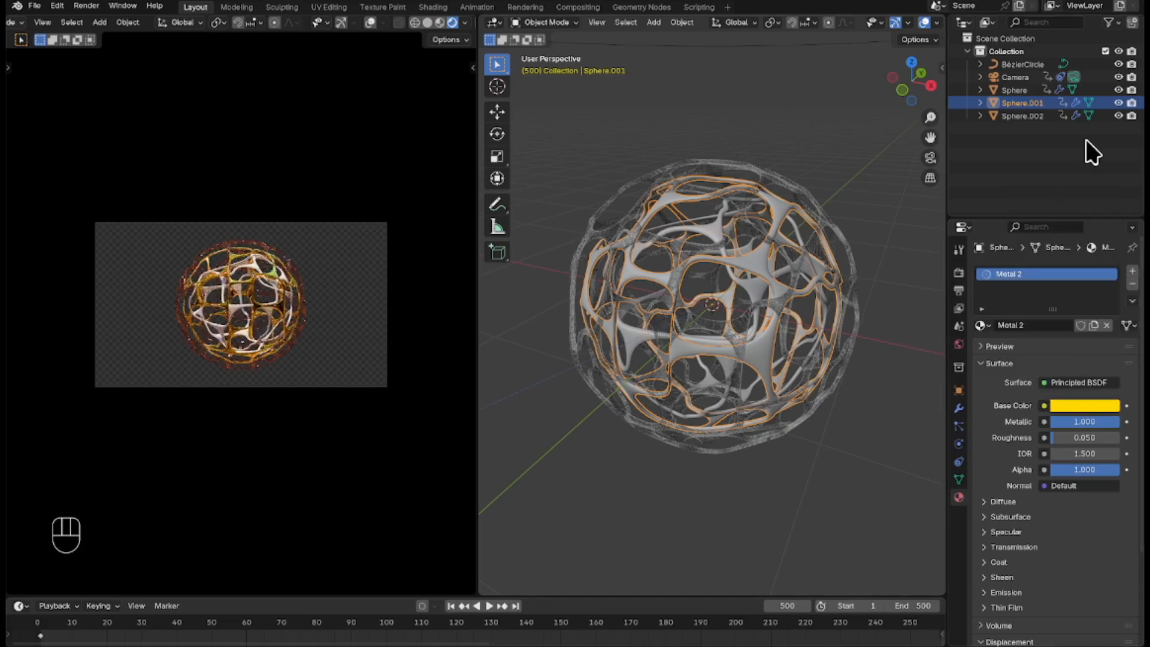
Create a new material on Sphere.002 and paste the copied Metal 1 settings into it.
left_click(1022, 116)
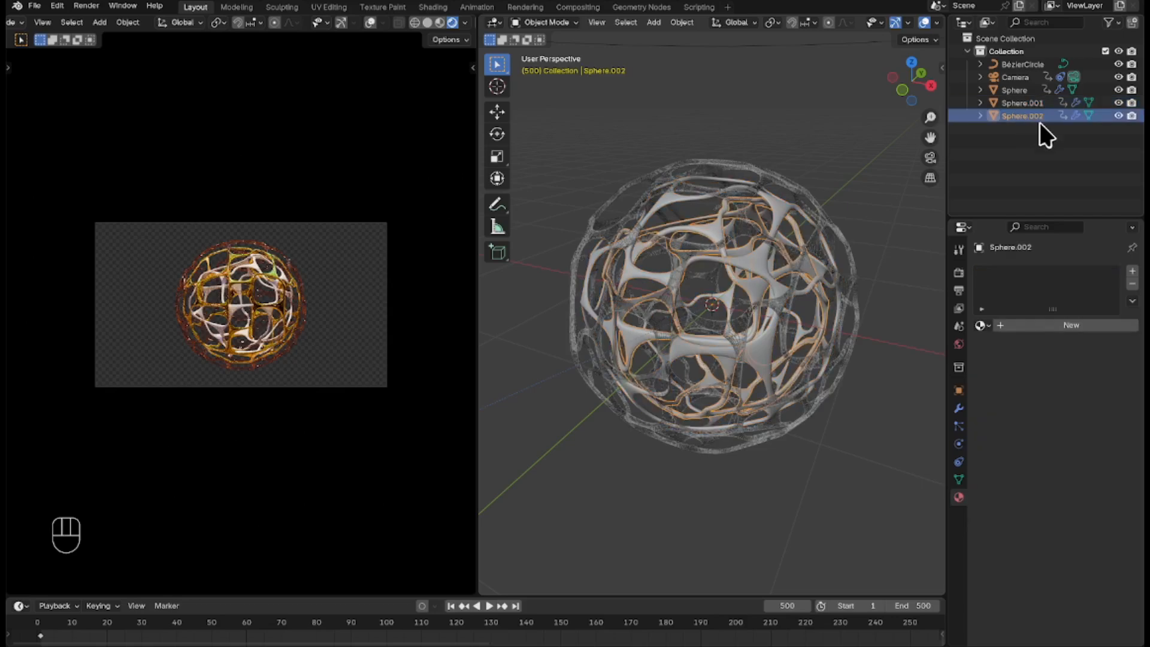
left_click(1097, 327)
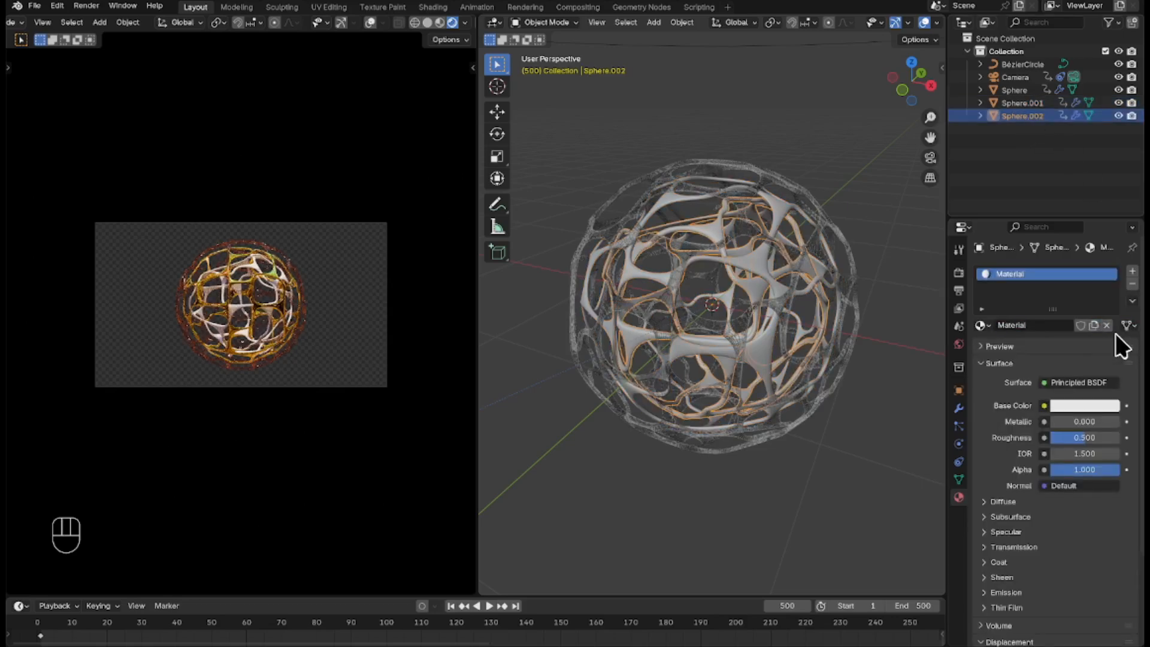
left_click(1133, 301)
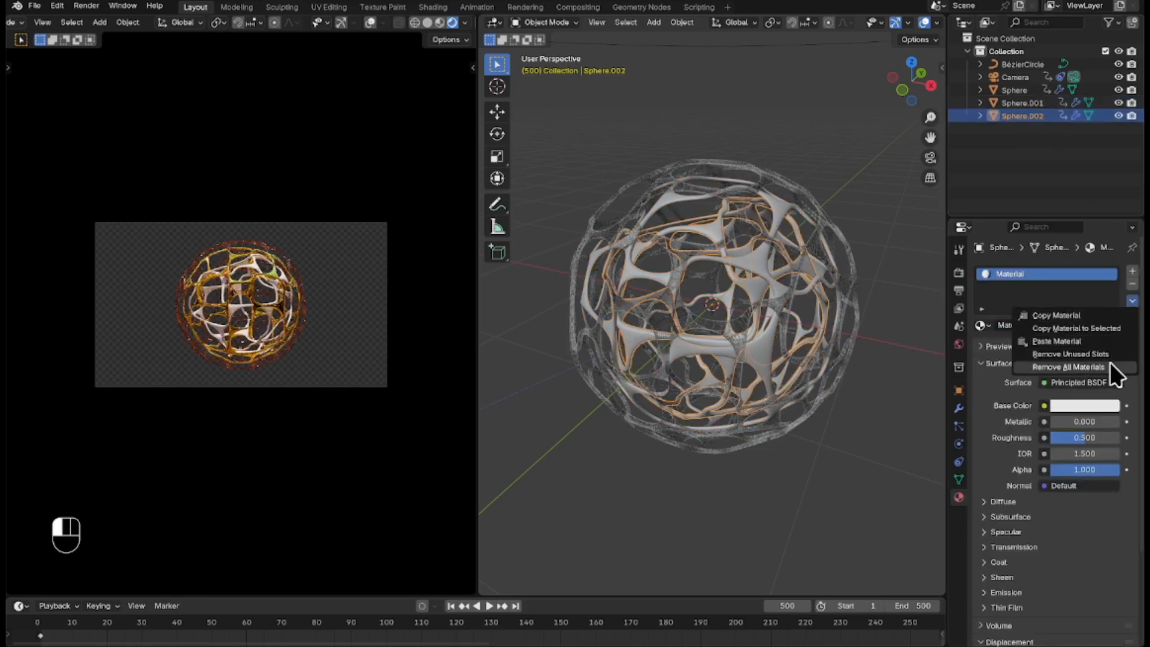
left_click(1103, 341)
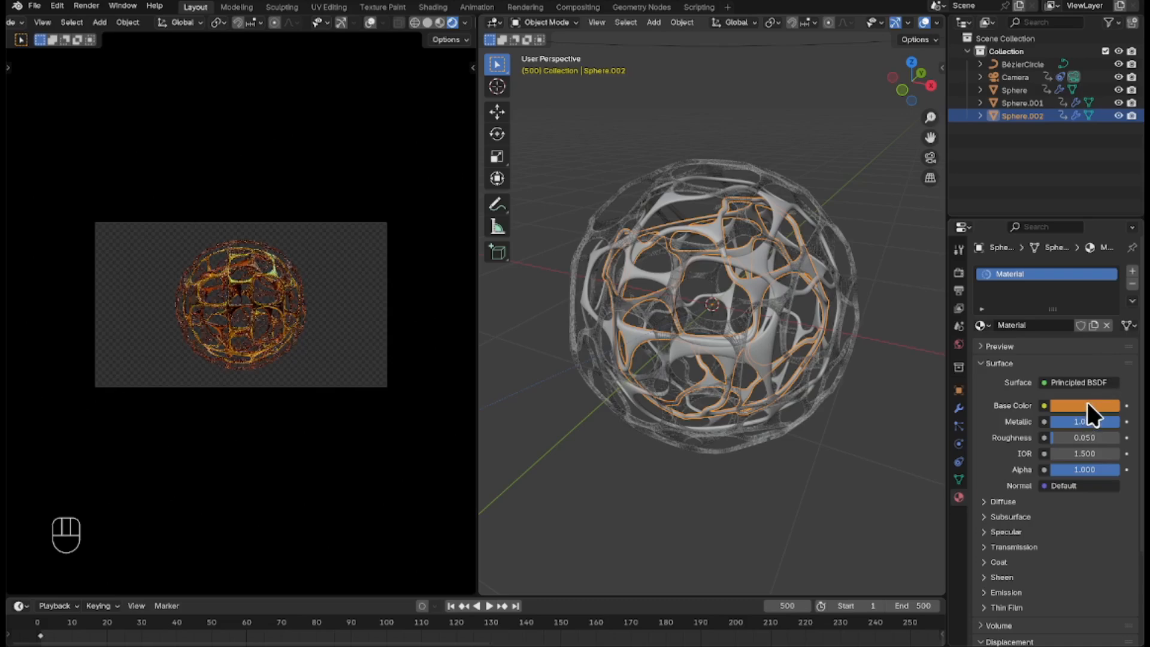
Rename the material on Sphere.002 as Metal 3.
double_click(1045, 283)
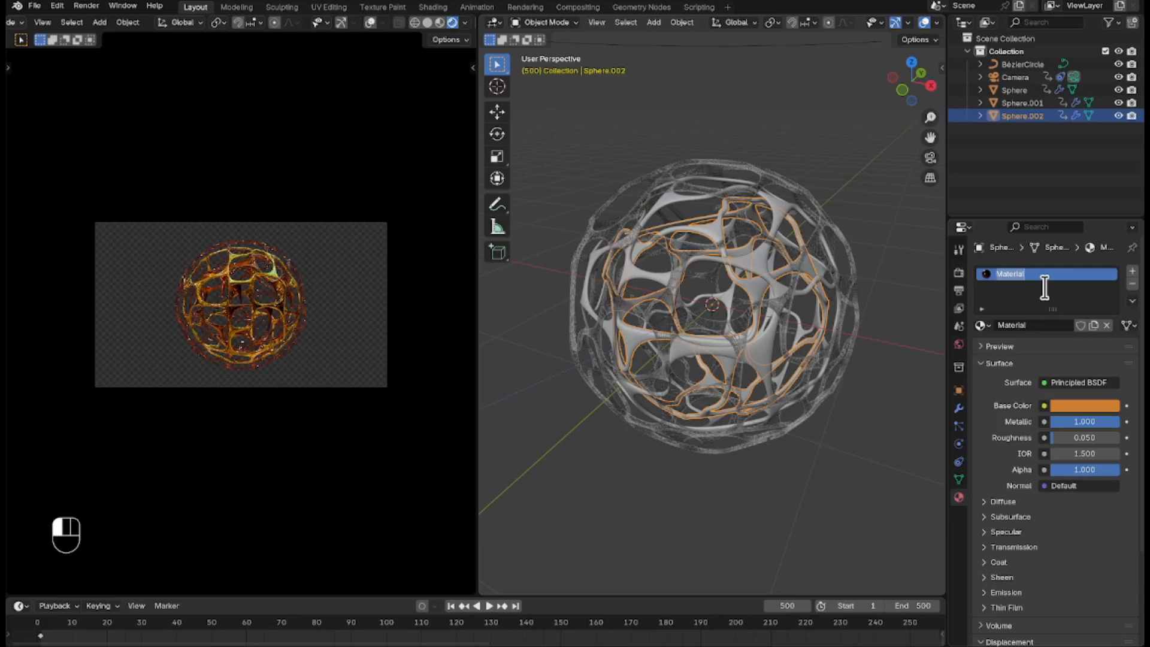
key("BackSpace")
type("Metal 3")
key("Return")
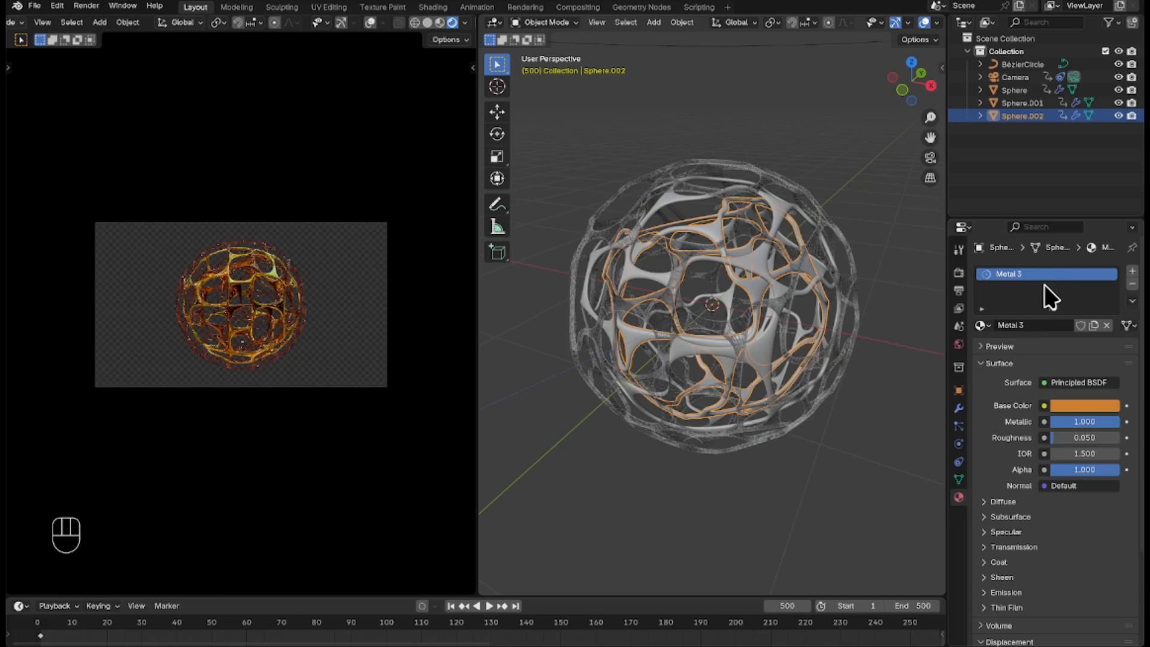
Set the Metal 3 base colour to light silver grey by pasting the copied hex code.
left_click(1077, 408)
left_click(1078, 388)
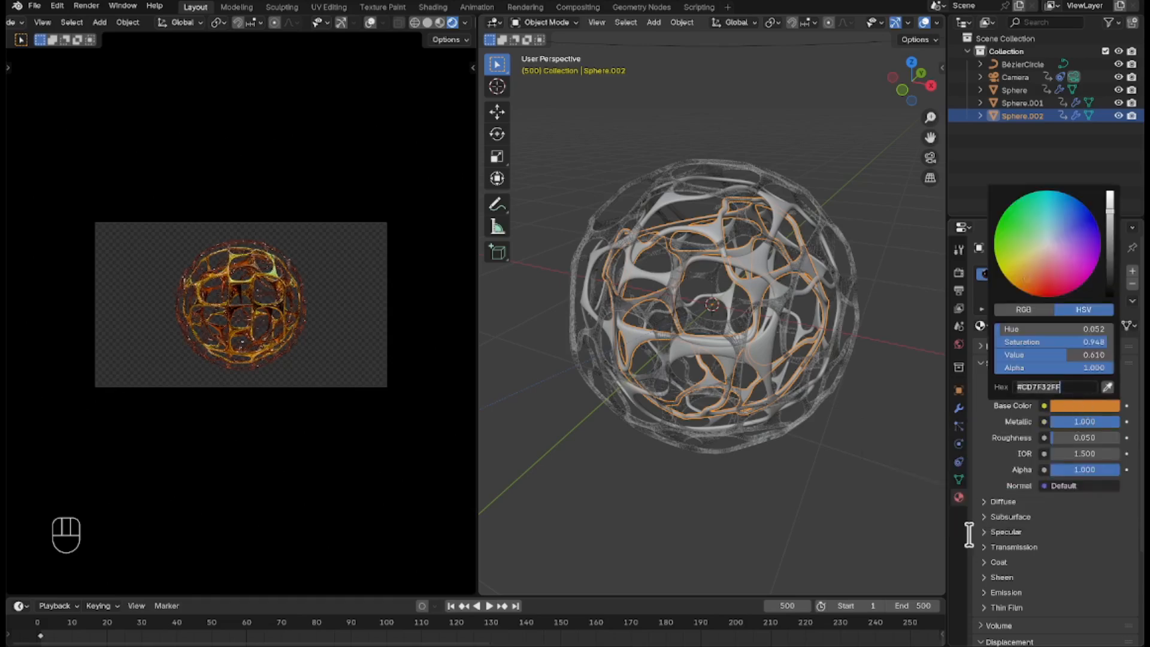
key("ctrl")
key("Return")
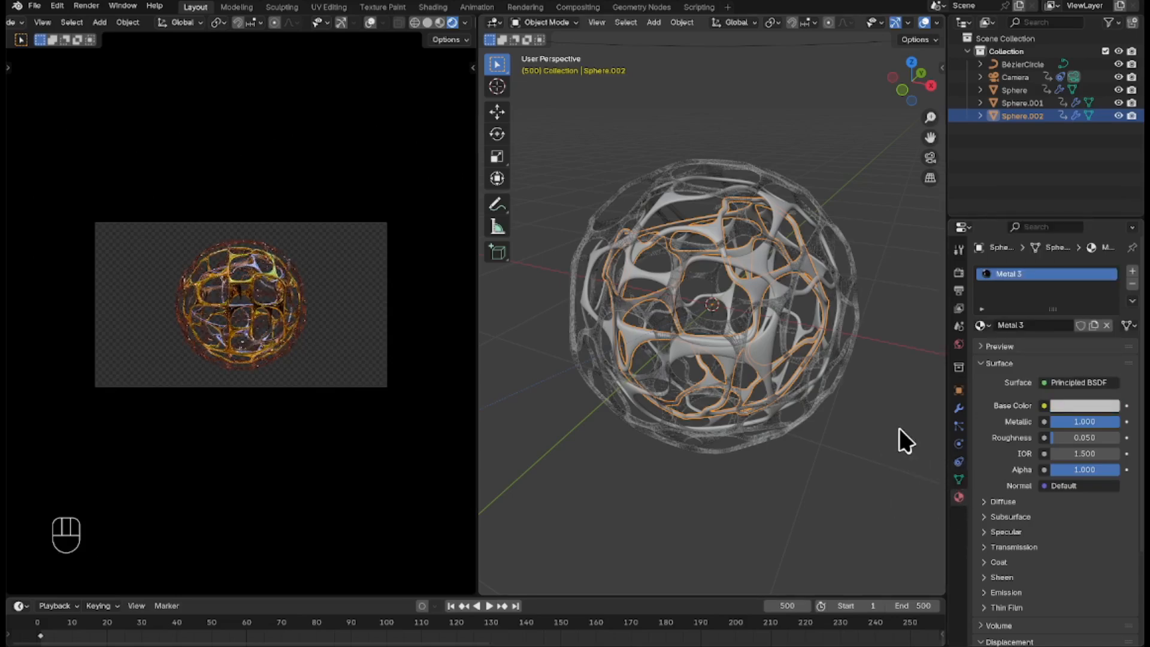
Render a still image of frame 500 and close the render window.
left_click(89, 5)
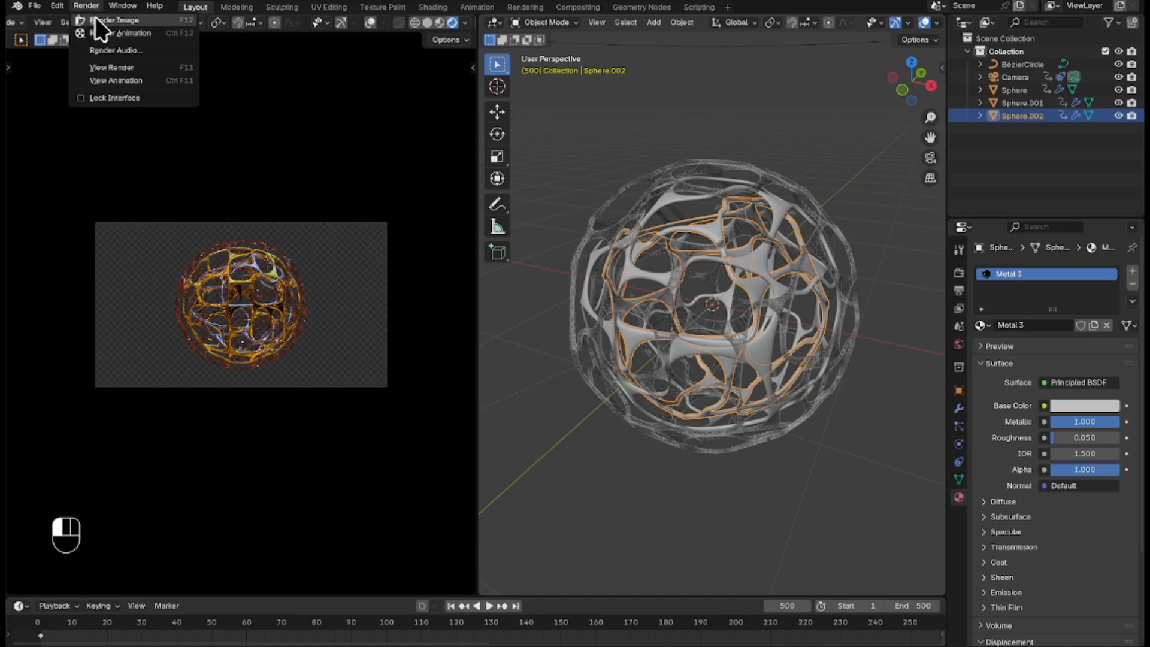
left_click(96, 21)
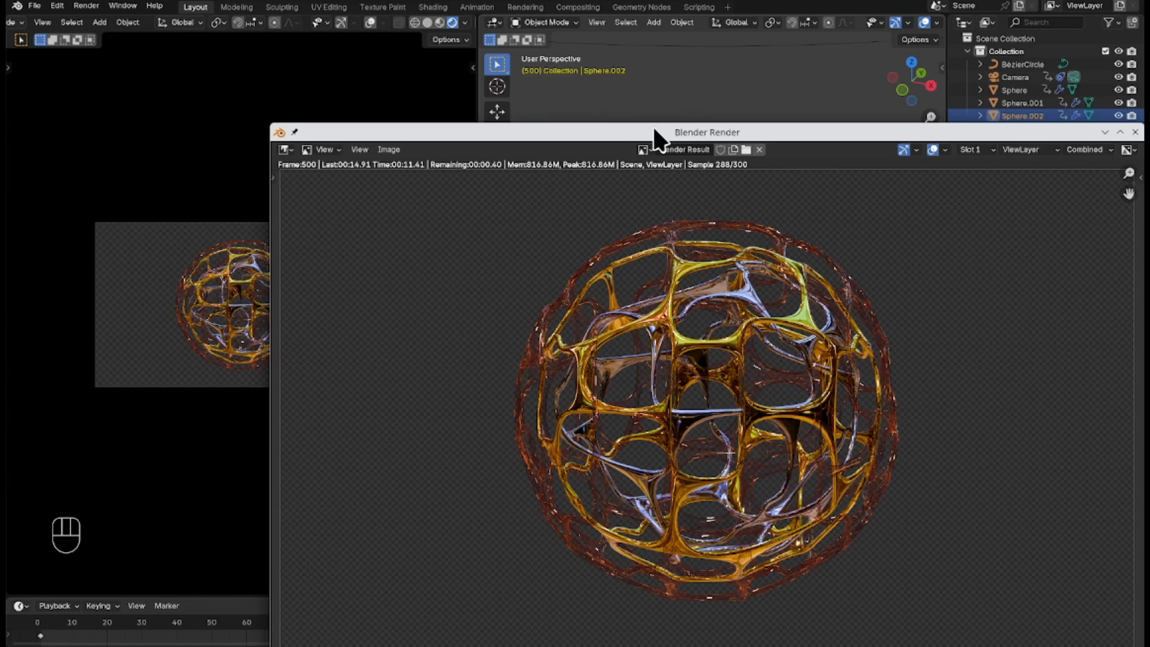
key("Escape")
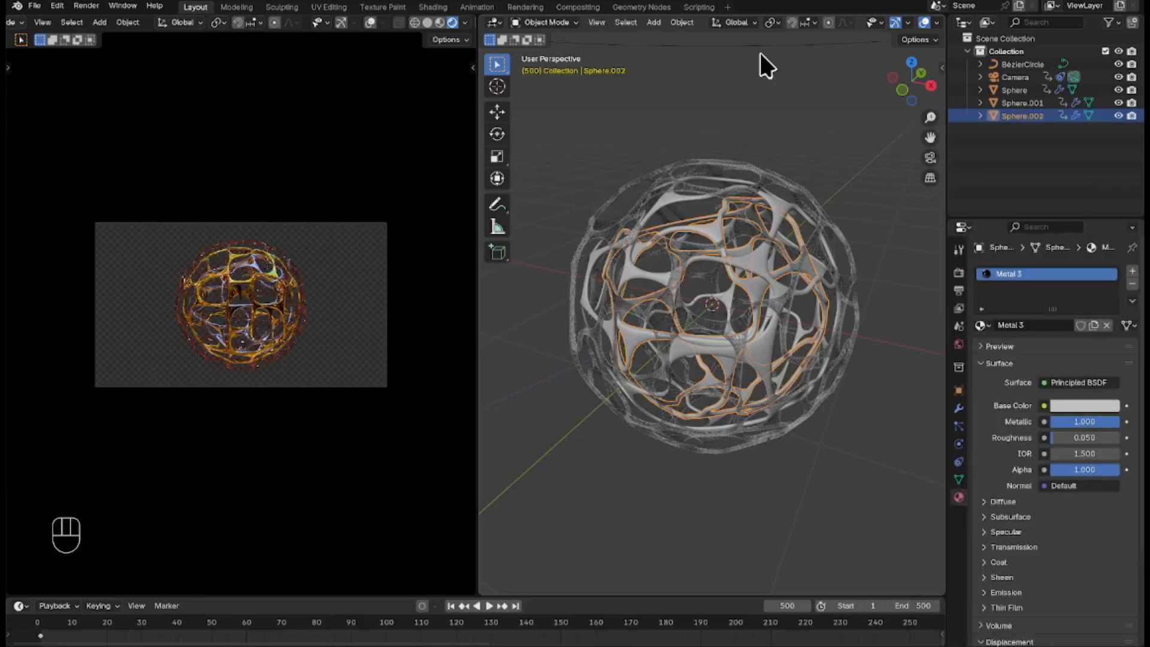
Enable nodes in the Compositing workspace and move the Composite and Viewer nodes along X, farther away from Render Layers.
left_click(591, 8)
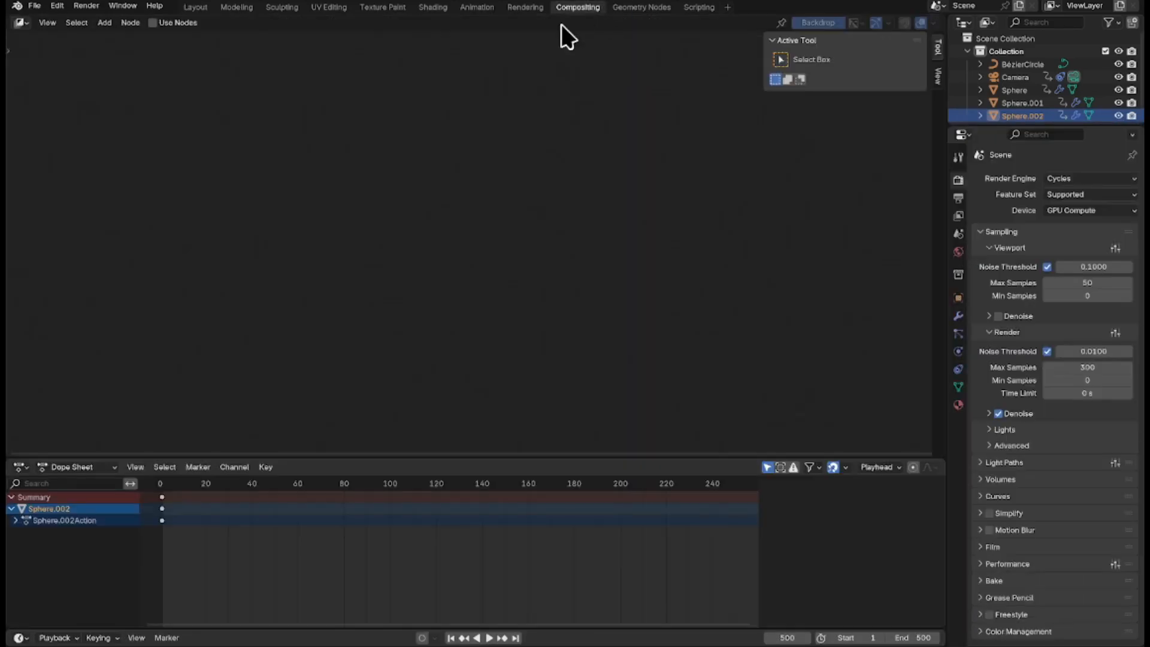
left_click(152, 22)
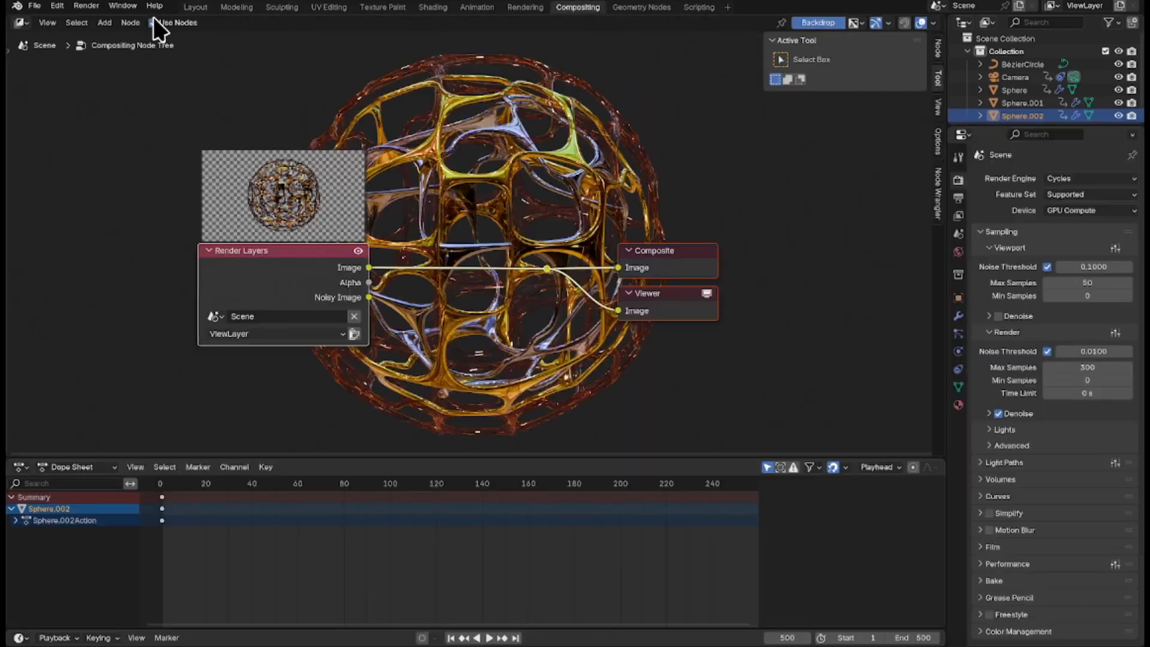
left_click(806, 256)
left_click_drag(803, 234, 541, 384)
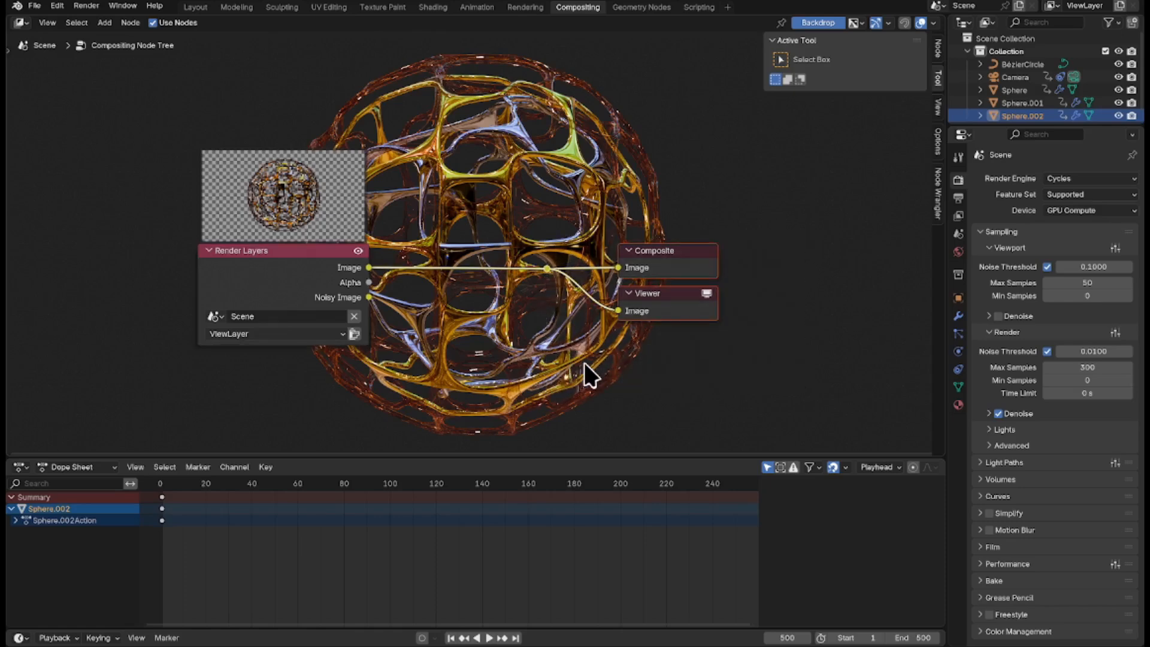
key("g")
key("x")
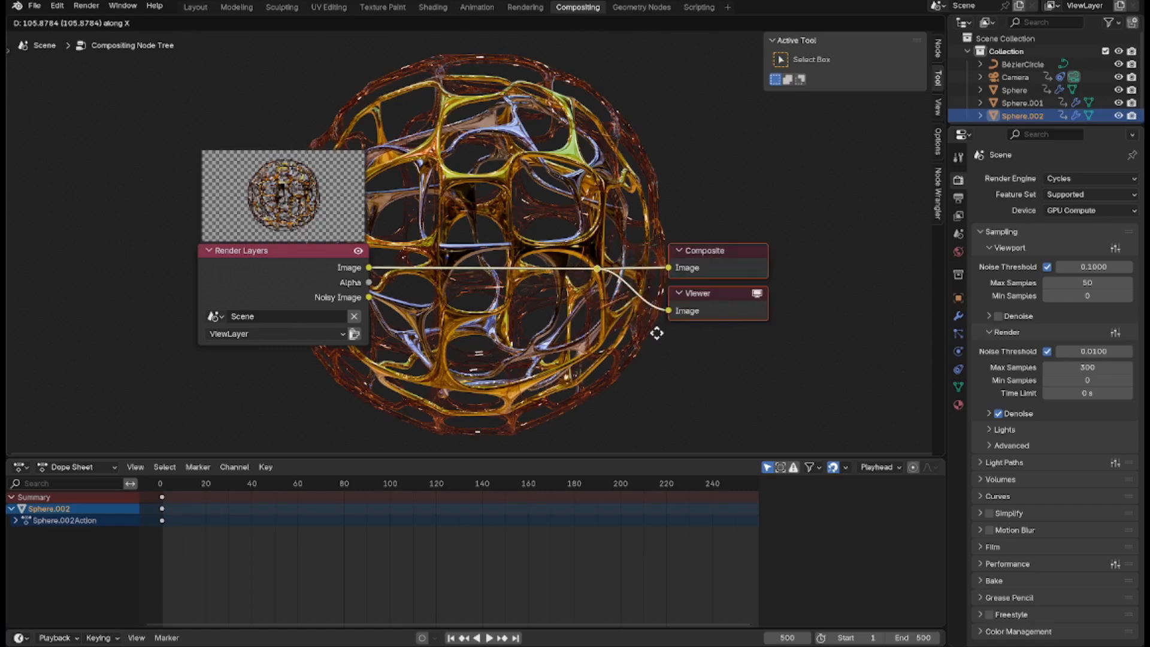
left_click(837, 336)
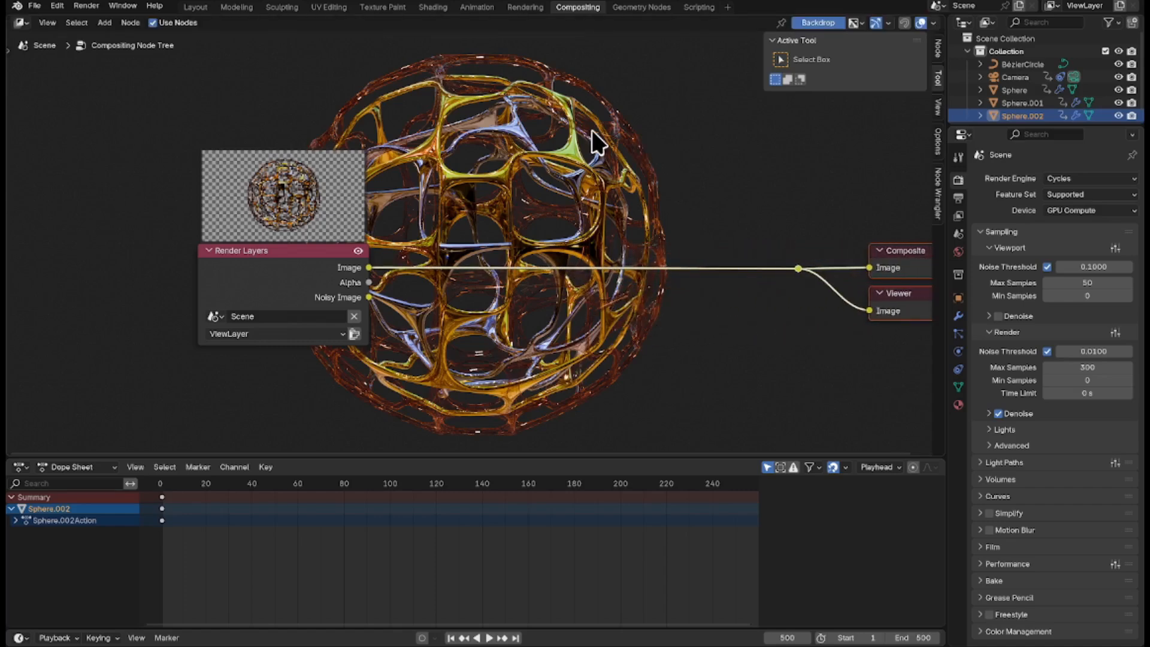
left_click(625, 136)
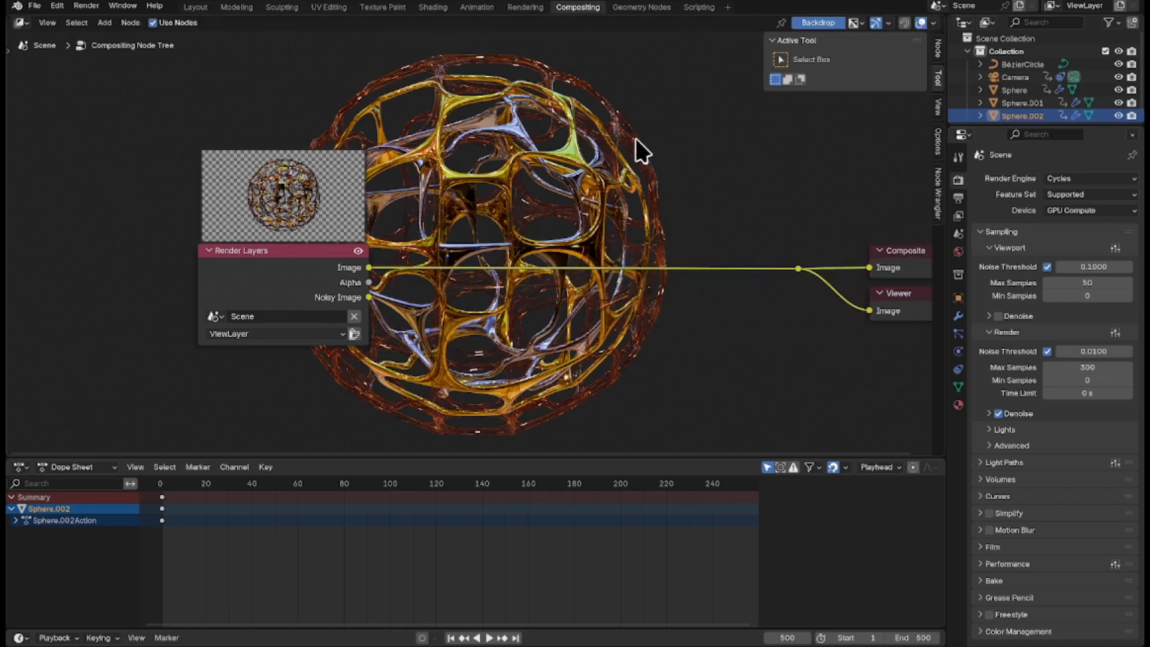
Insert an Alpha Over node after Render Layers and connect the rendered image to its second Image input.
key("shift+a")
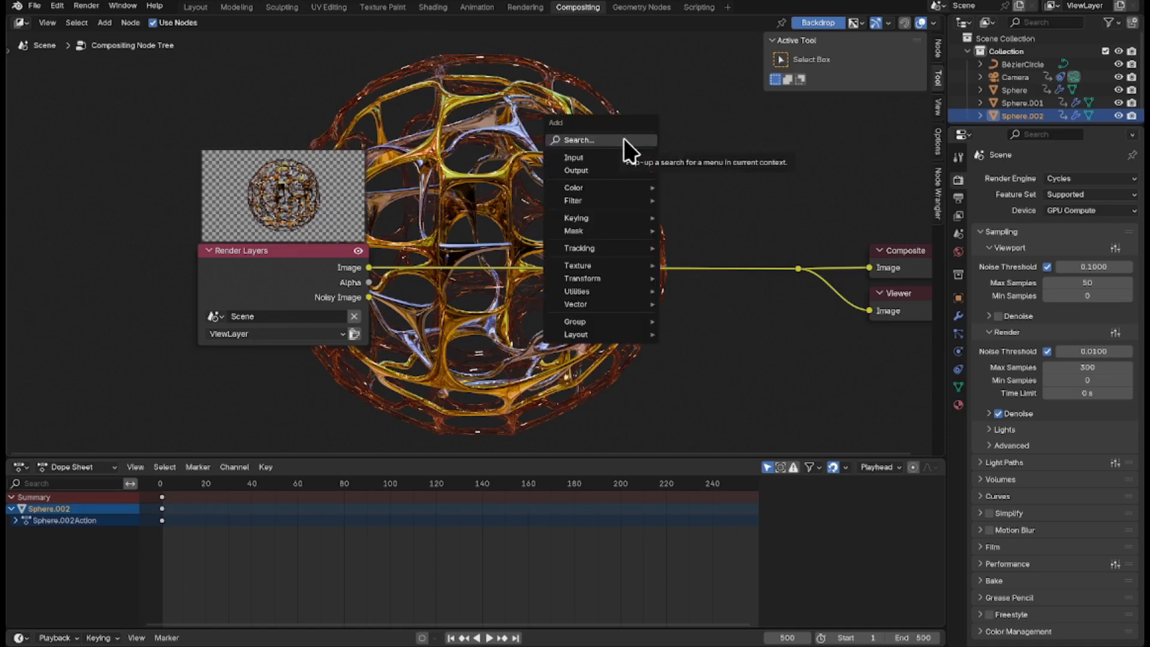
left_click(637, 142)
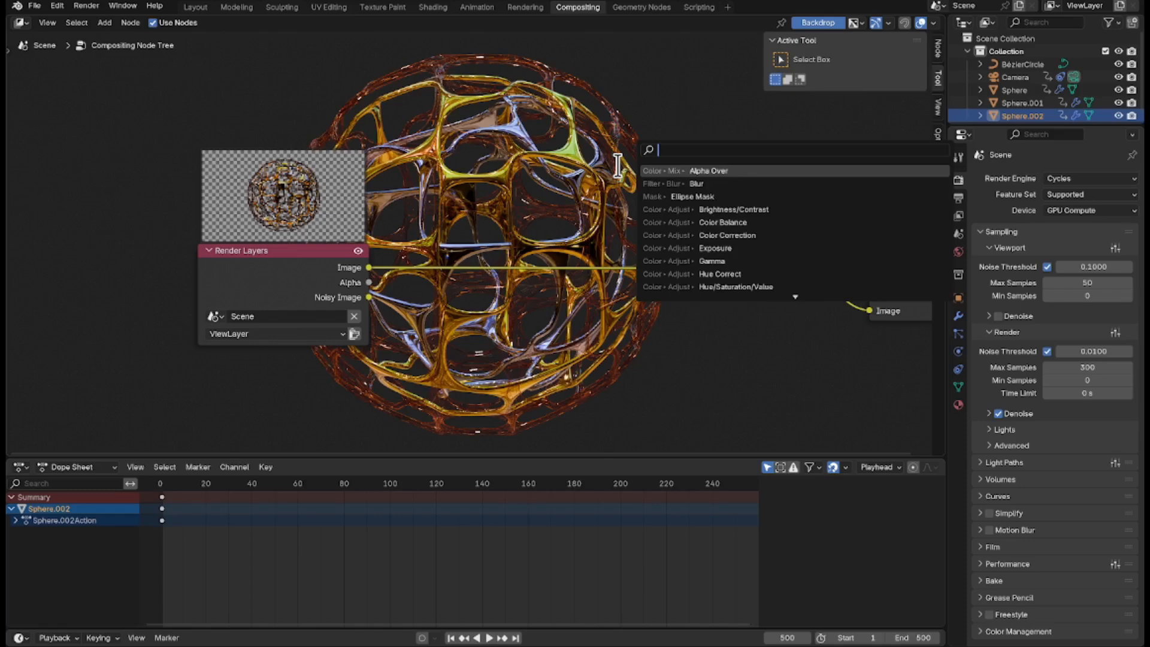
type("al")
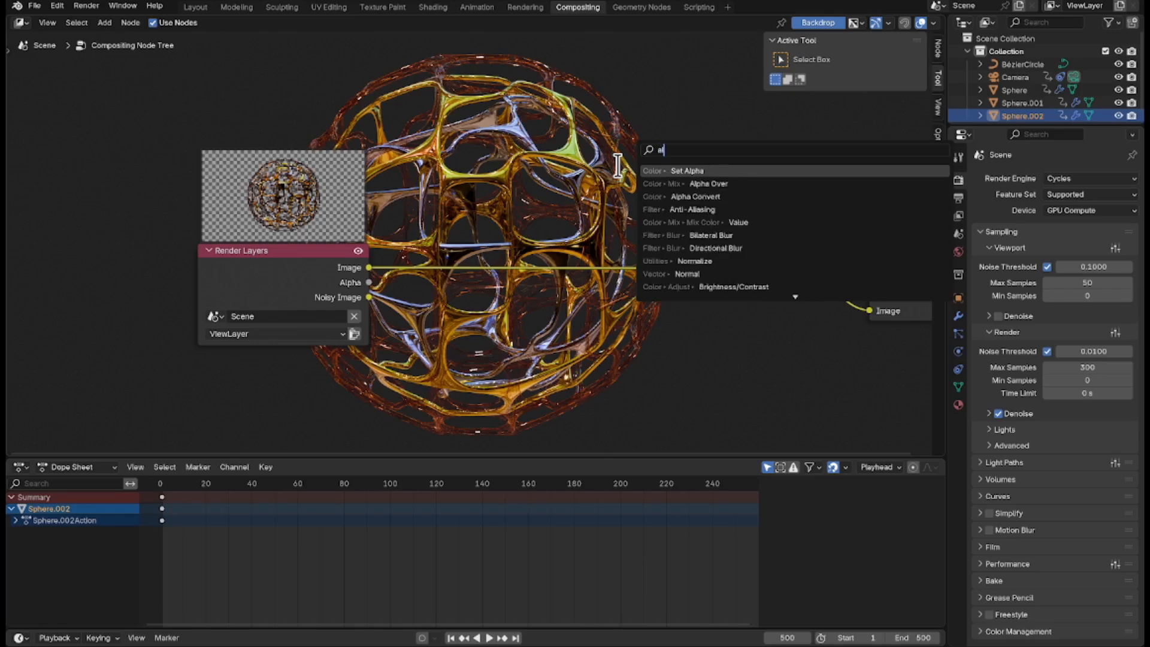
left_click(742, 184)
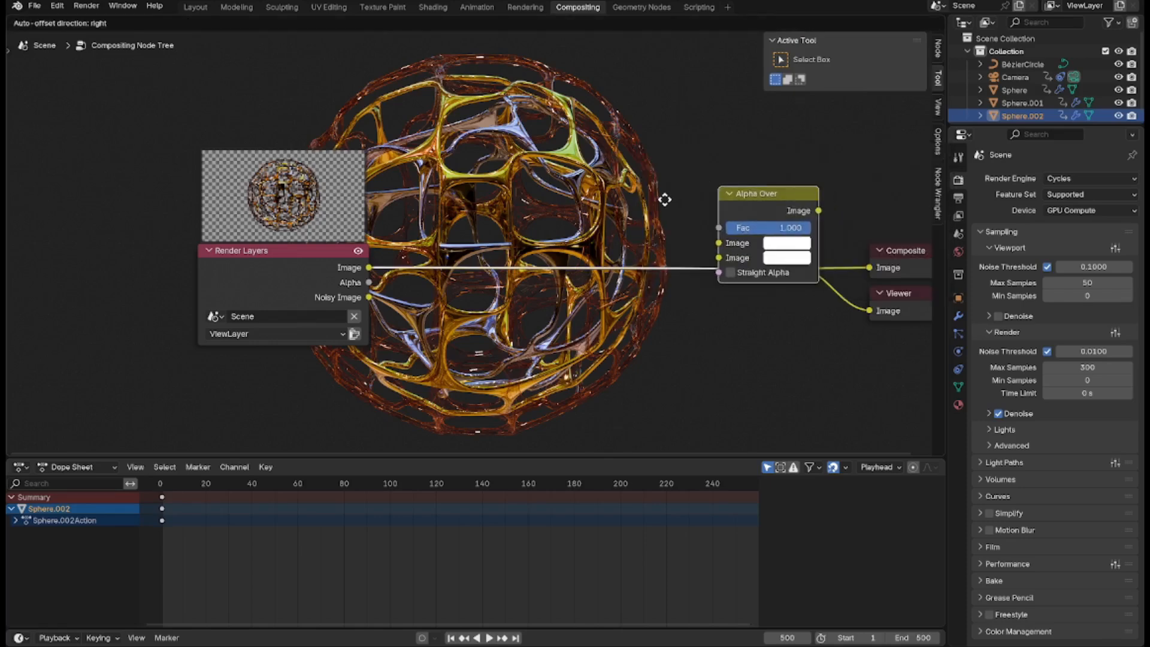
left_click(460, 199)
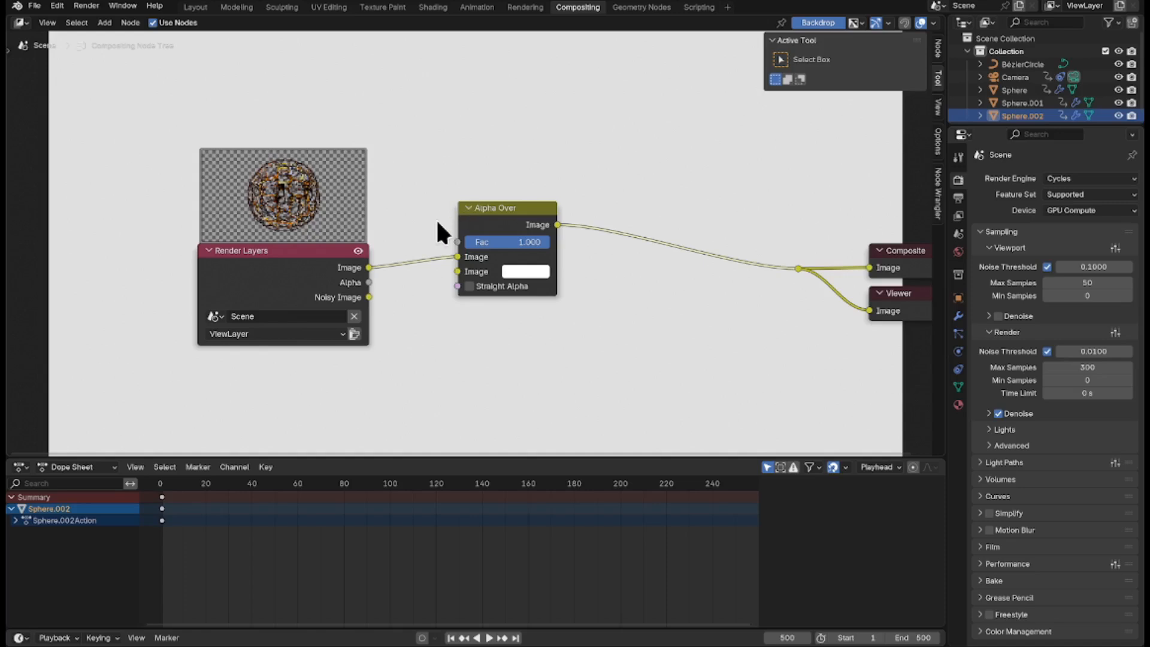
left_click_drag(457, 256, 461, 273)
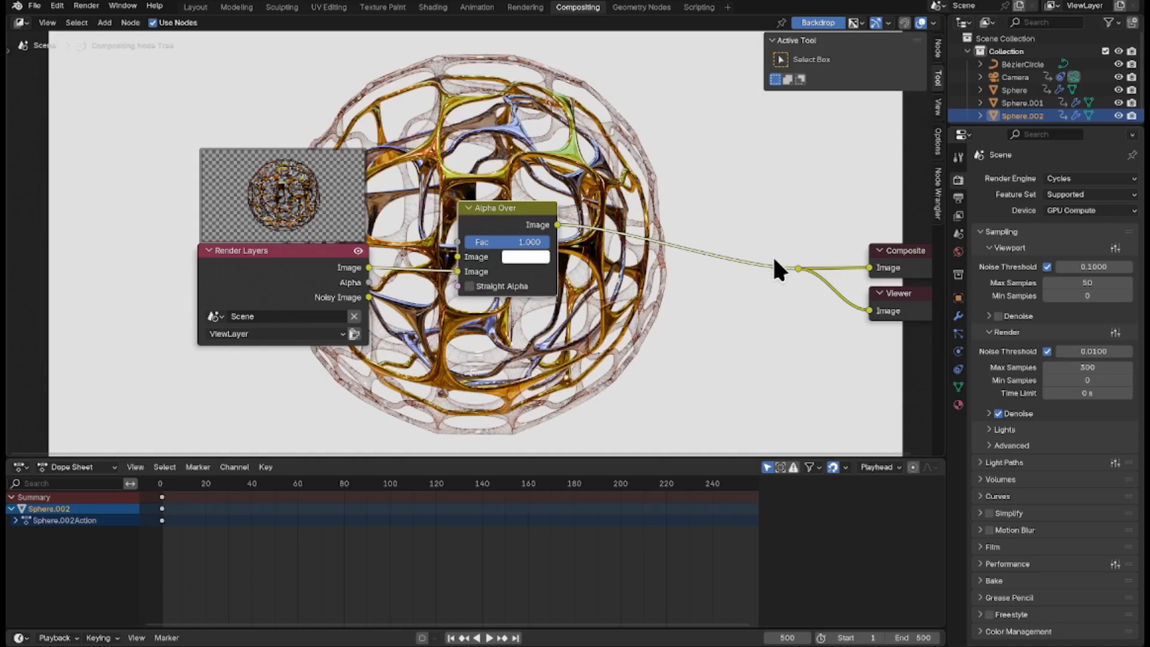
Shrink the backdrop preview and set the Alpha Over node's first Image colour to orange by pasting the copied hex code.
key("alt+v")
key("alt+v")
key("alt+v")
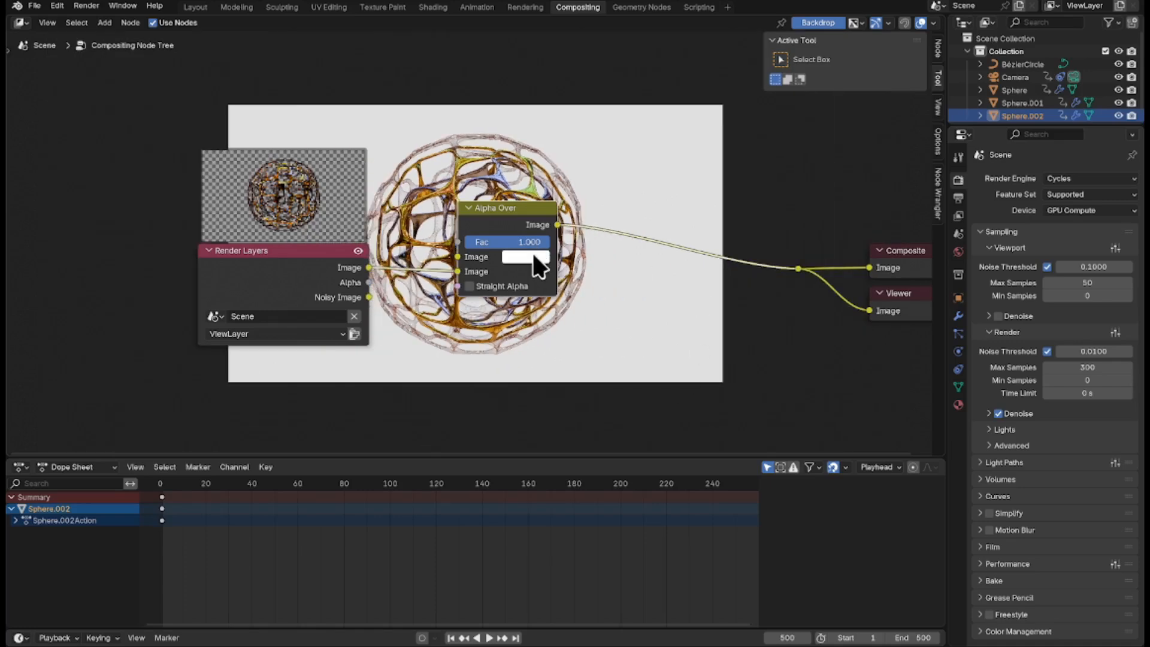
left_click(525, 258)
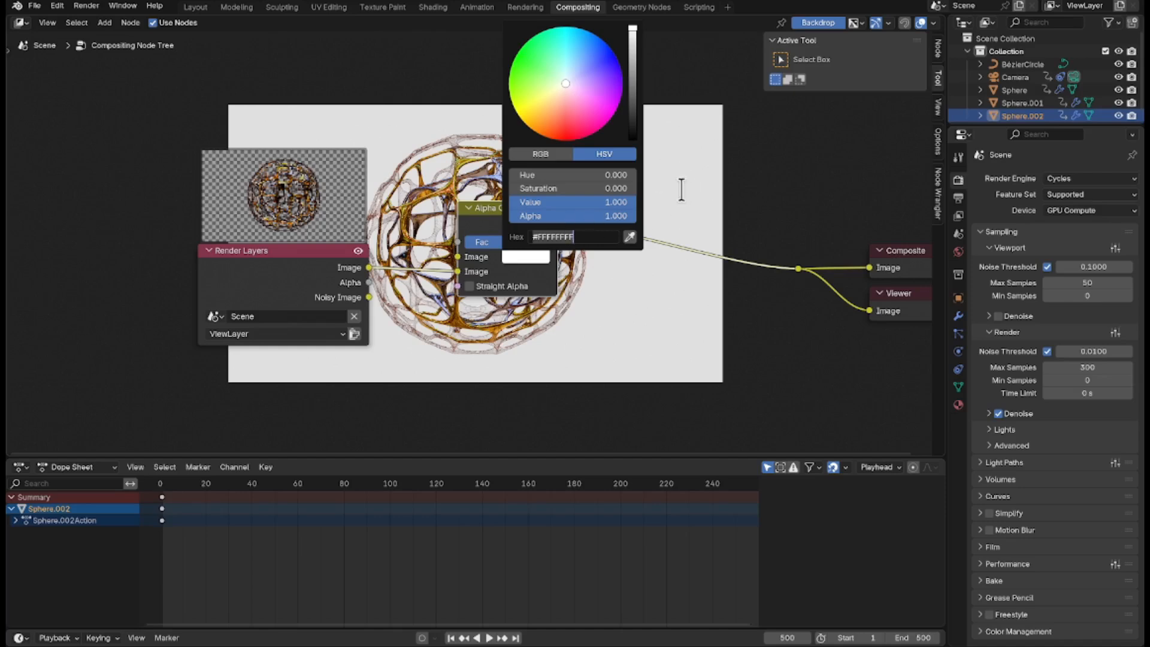
type("#B87333")
left_click(753, 175)
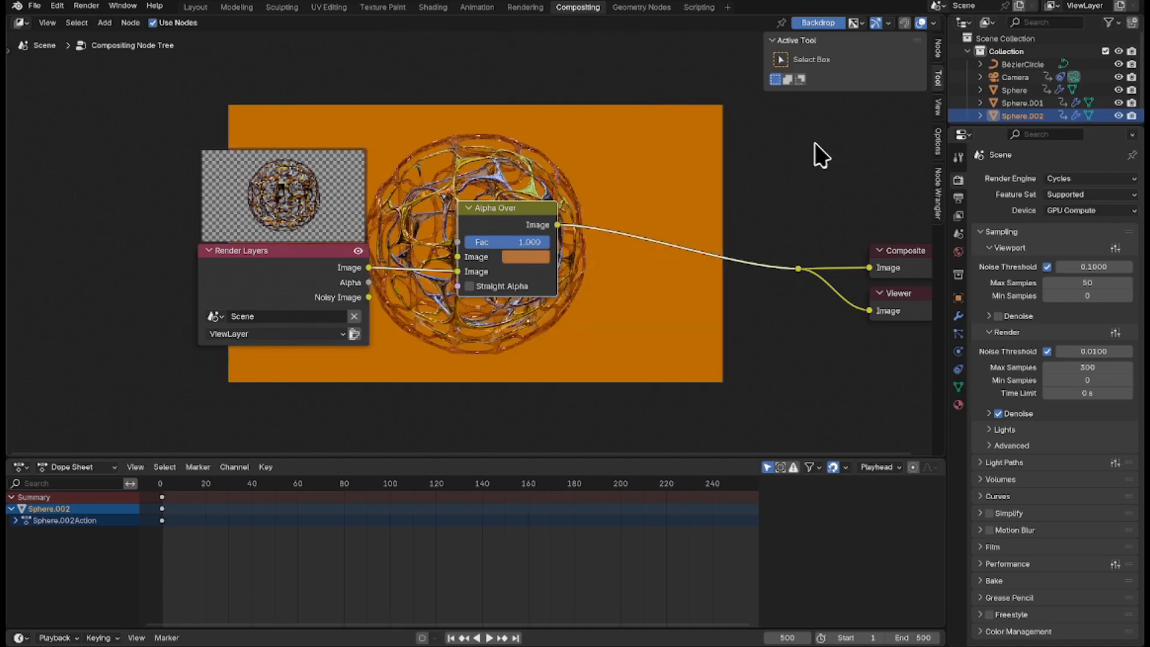
Move the Alpha Over node closer to Render Layers and add an Ellipse Mask node above them.
left_click_drag(502, 209, 446, 267)
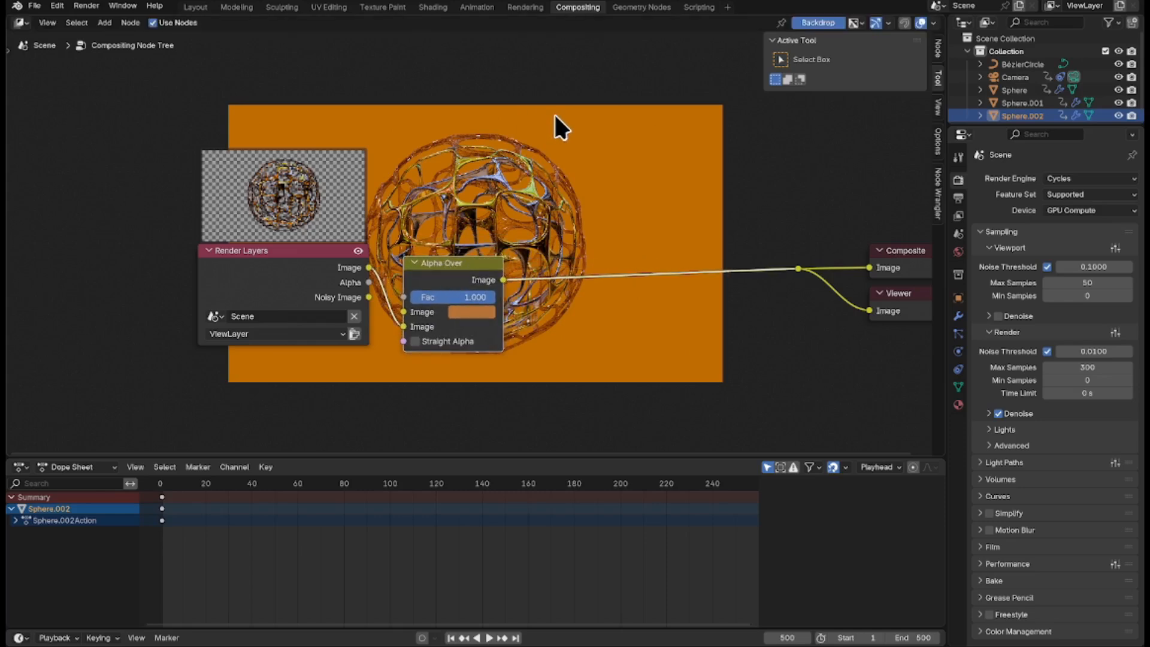
key("shift+a")
left_click(478, 149)
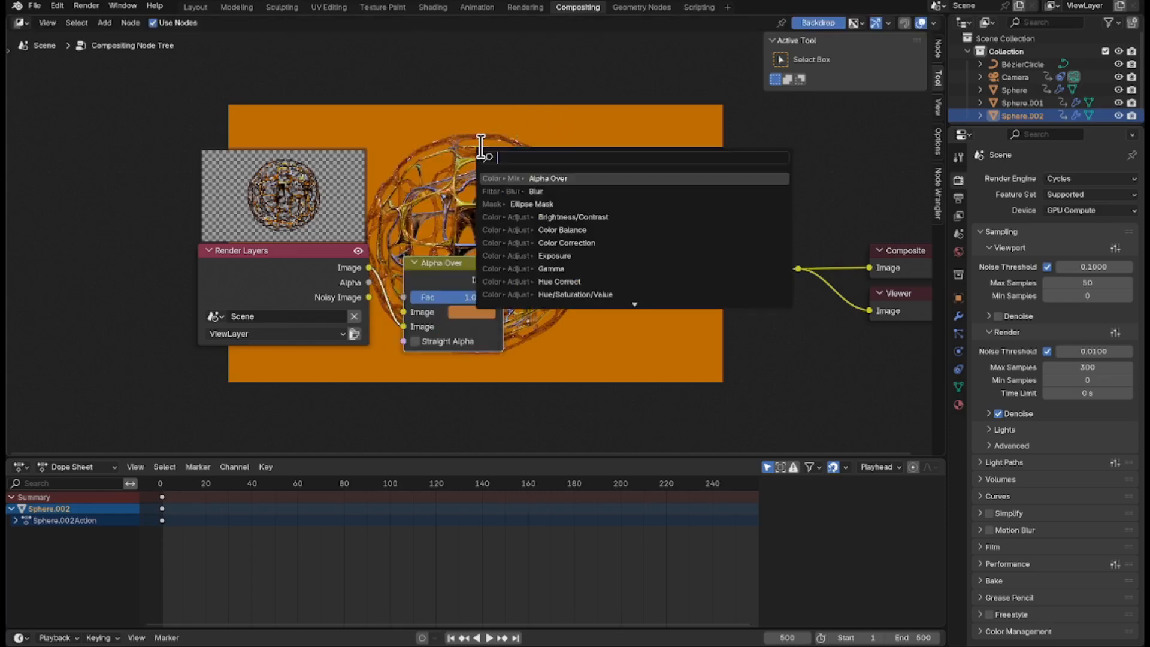
type("el")
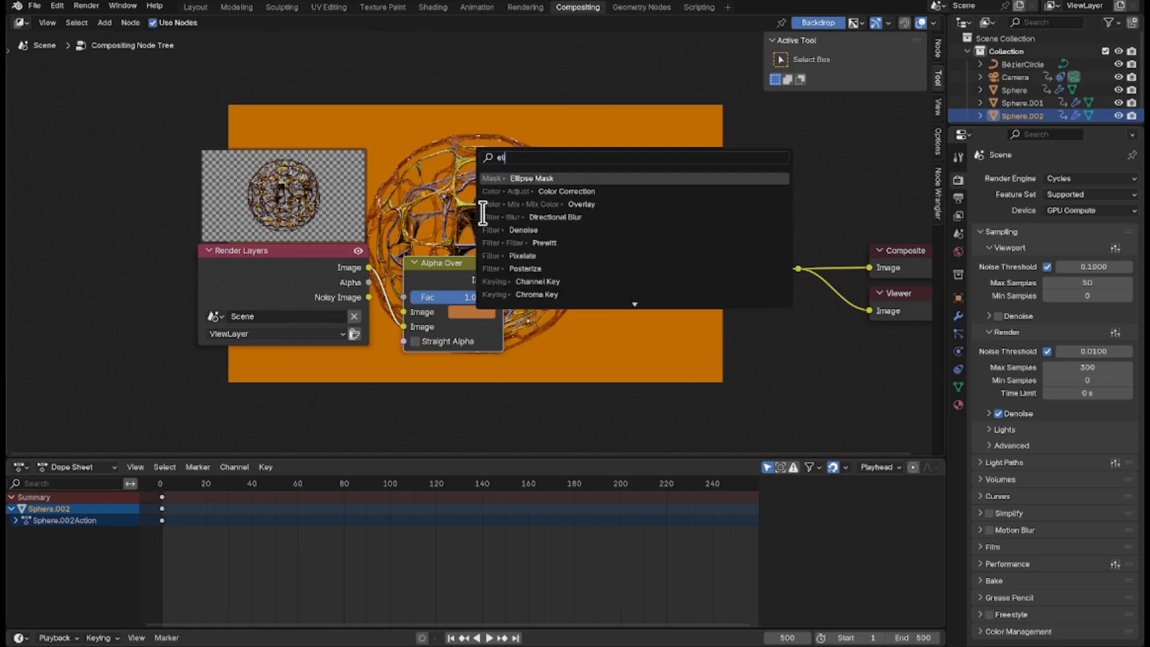
left_click(625, 176)
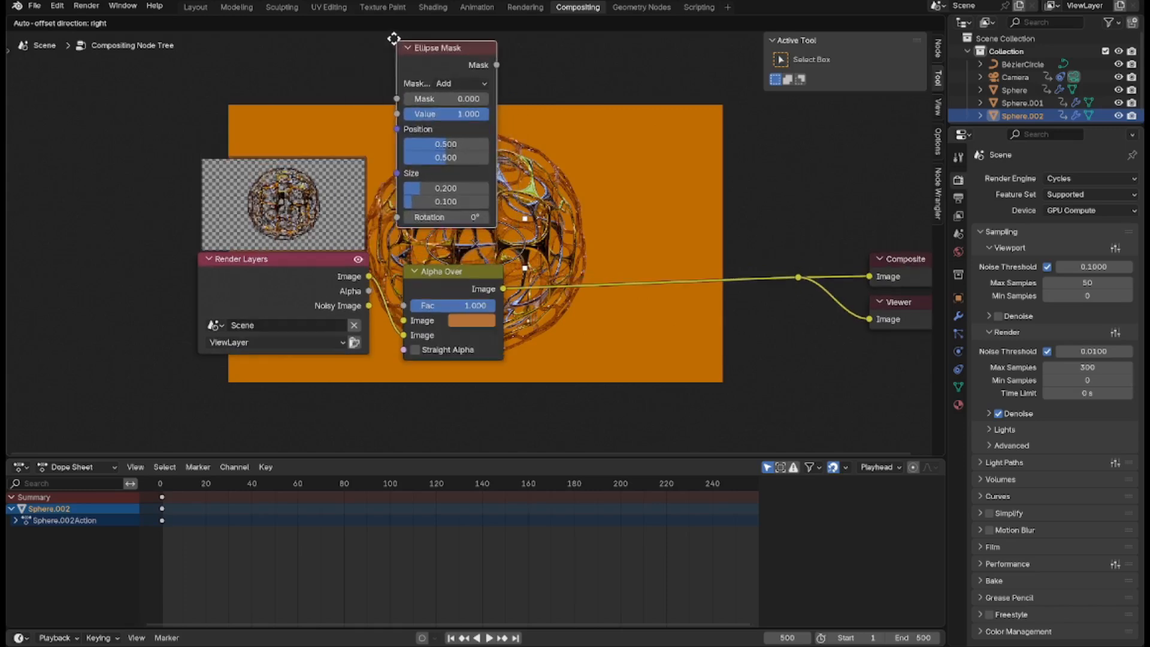
left_click(270, 90)
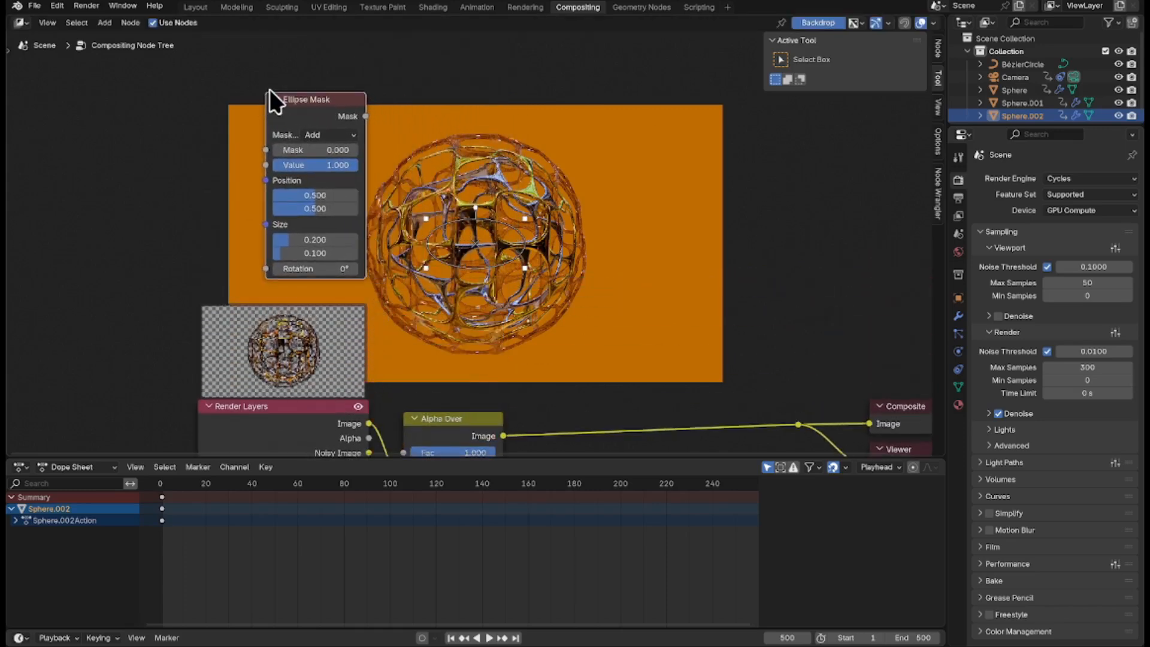
Preview the Ellipse Mask through the Viewer node, move the Viewer farther away, and set the mask size to 0.769 by 0.420.
left_click(306, 95, "ctrl+shift")
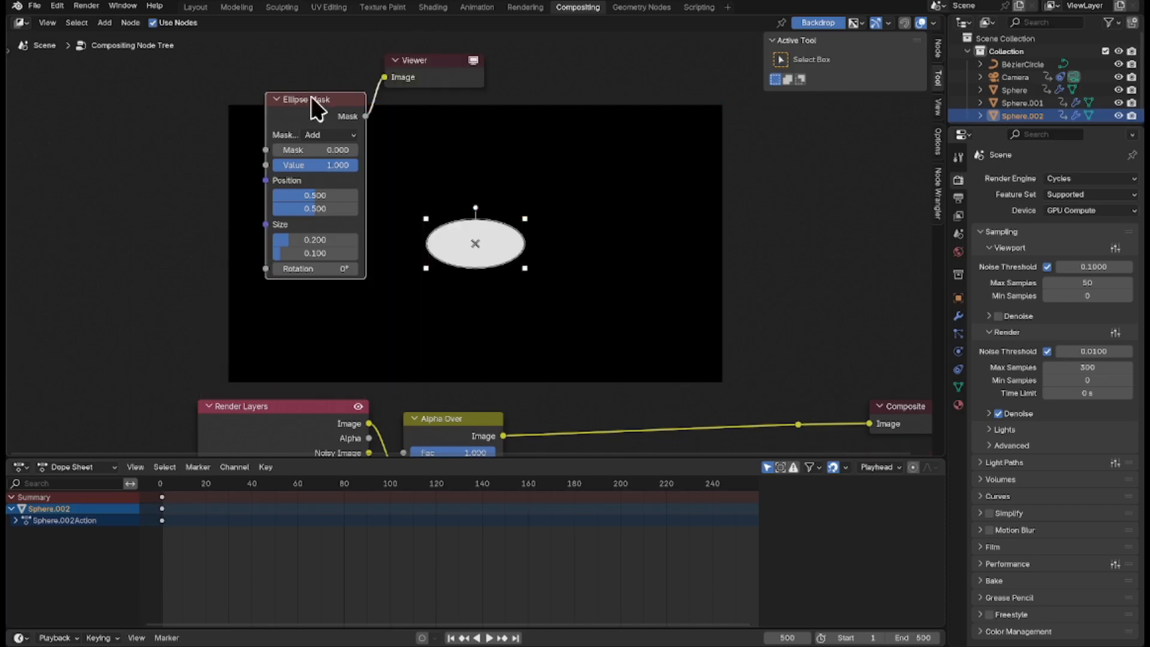
left_click(436, 64)
middle_click_drag(436, 65, 287, 65)
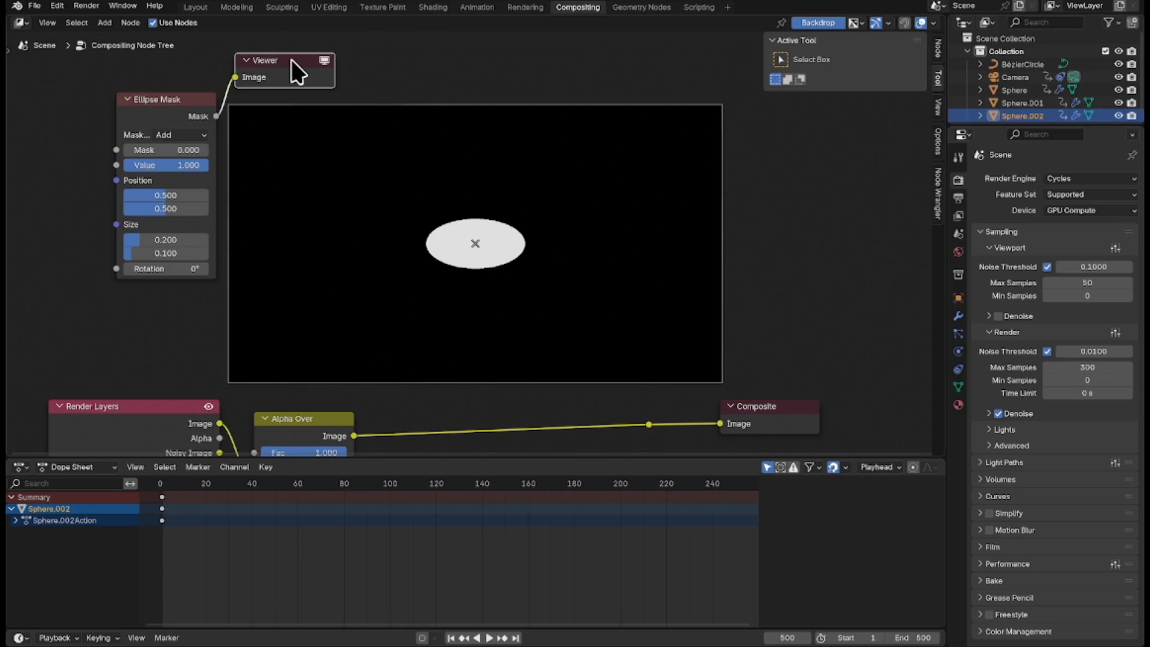
left_click_drag(279, 55, 848, 146)
mouse_move(201, 239)
left_mouse_down()
mouse_move(202, 253)
mouse_move(287, 253)
mouse_move(167, 238)
mouse_move(278, 237)
mouse_move(188, 238)
left_mouse_up()
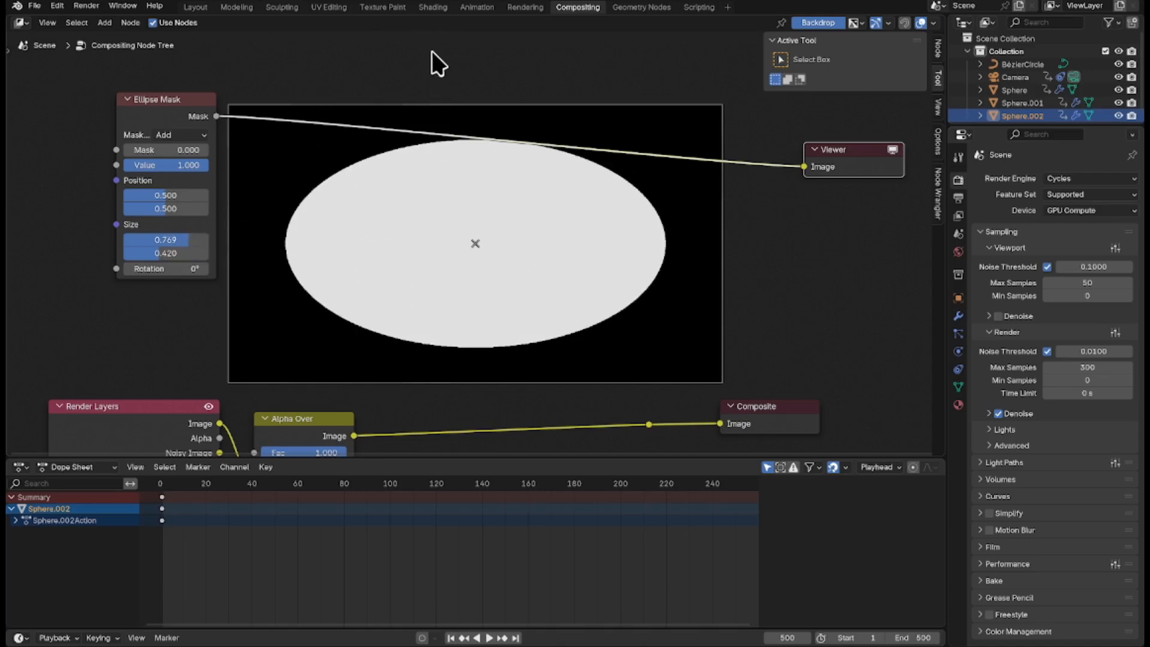
Insert a Blur node on the link between the Ellipse Mask and the Viewer.
key("shift+a")
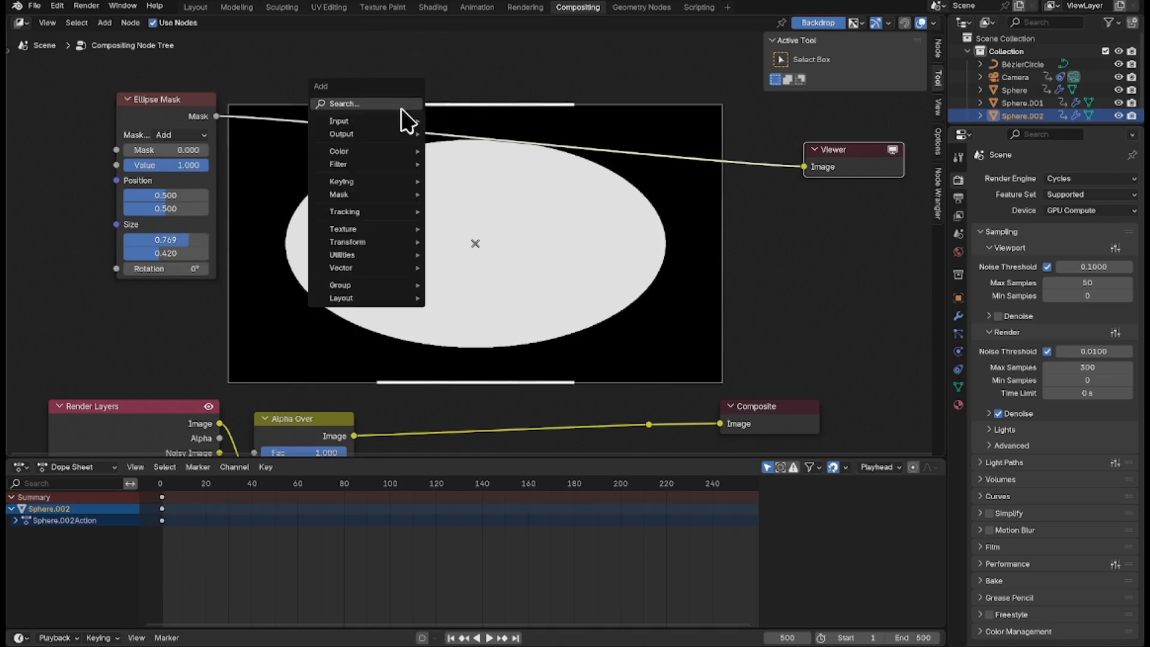
left_click(356, 106)
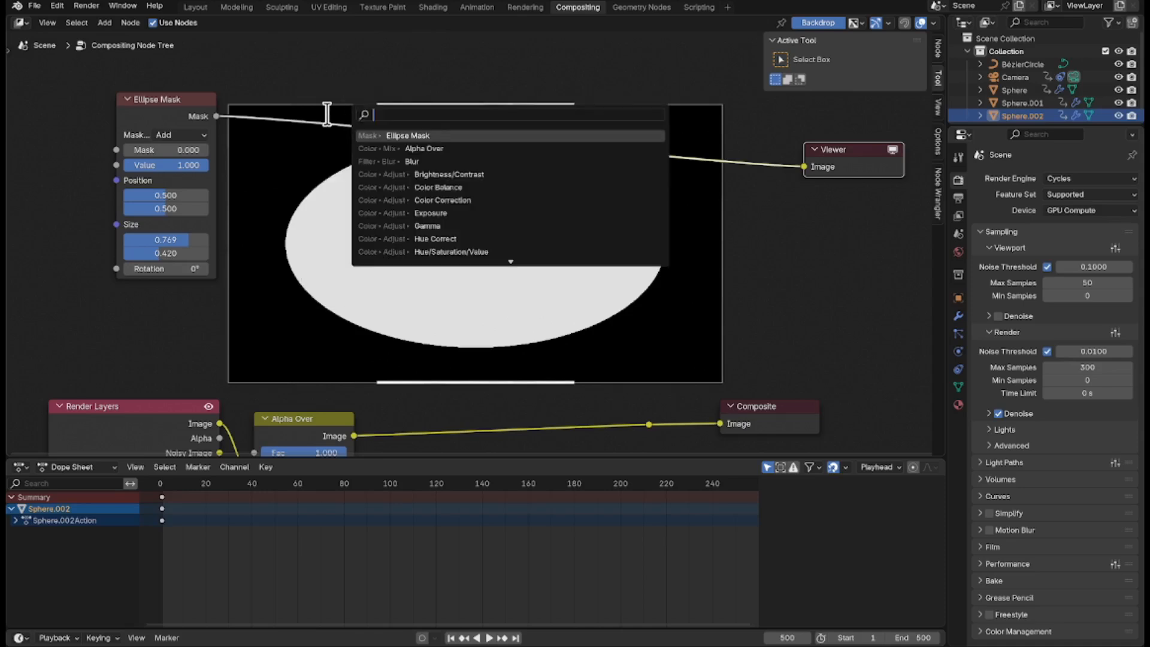
type("blu")
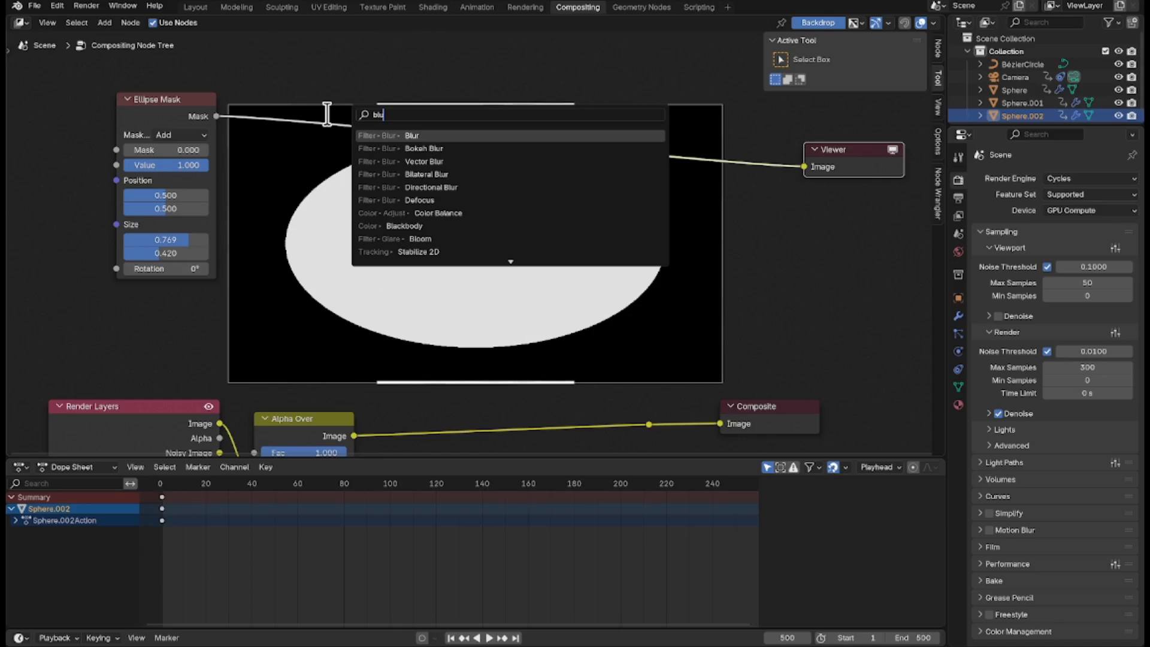
type("r")
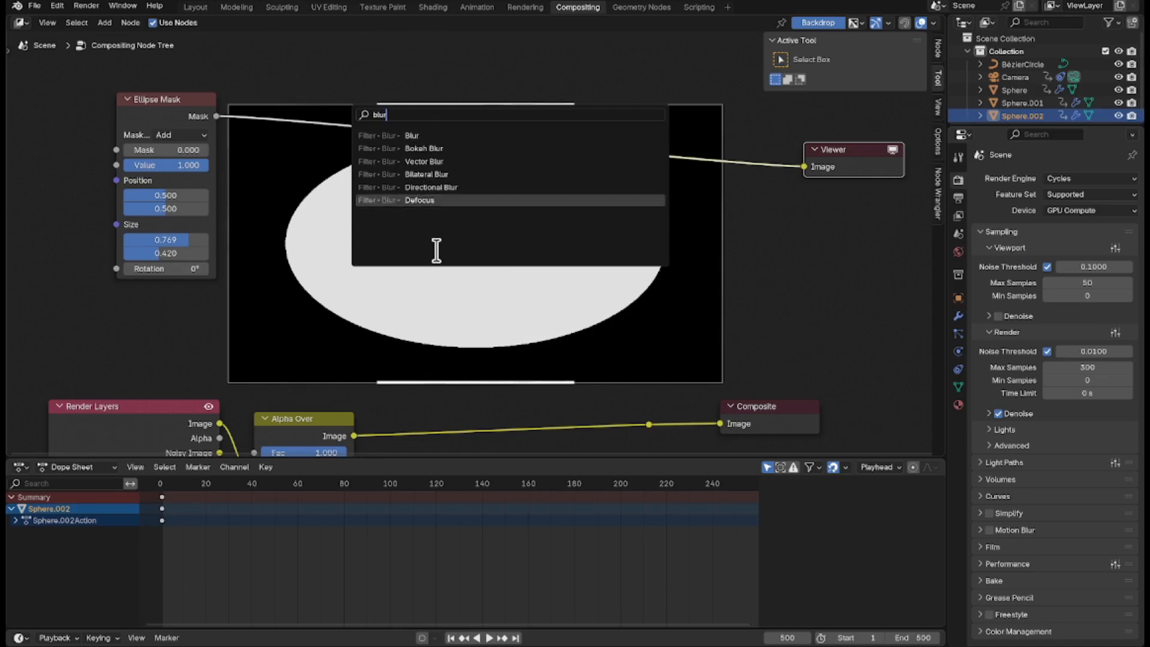
left_click(443, 135)
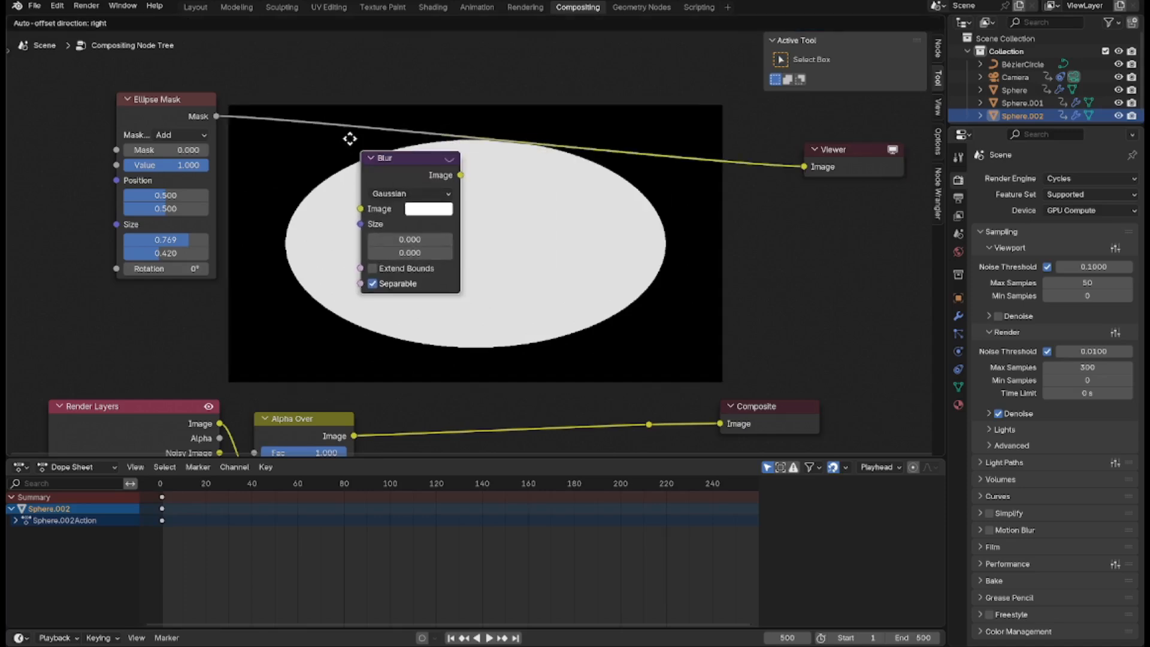
left_click(269, 103)
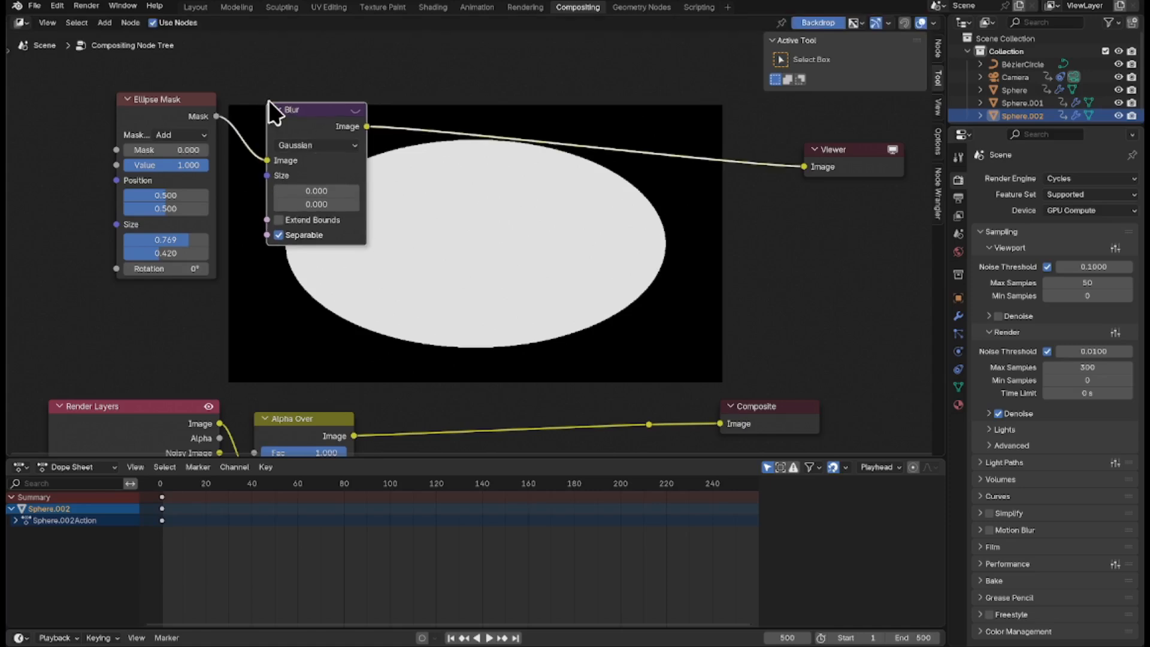
Set the Blur node's filter type to Fast Gaussian and both of its size values to 900.
left_click(340, 145)
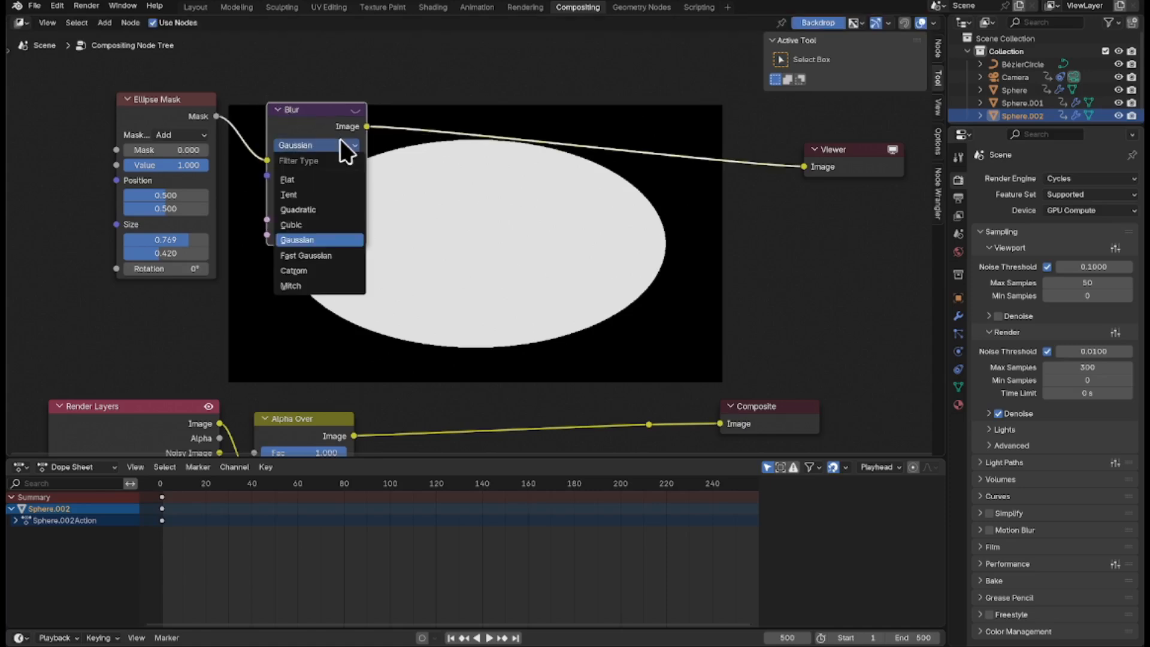
left_click(322, 257)
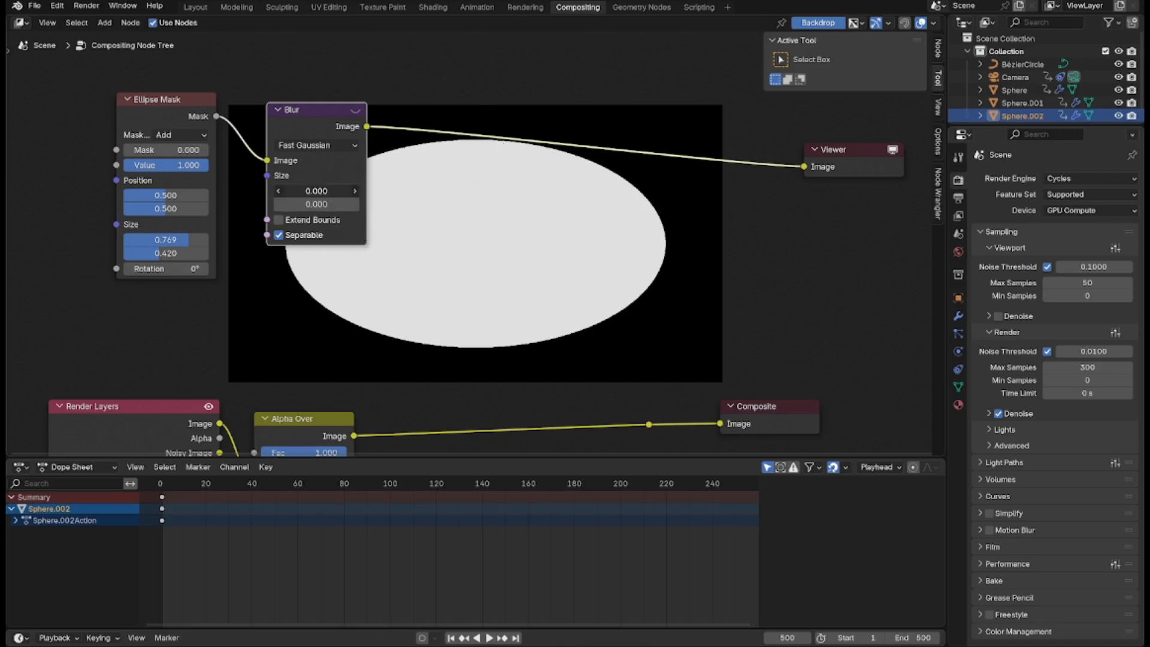
left_click(337, 191)
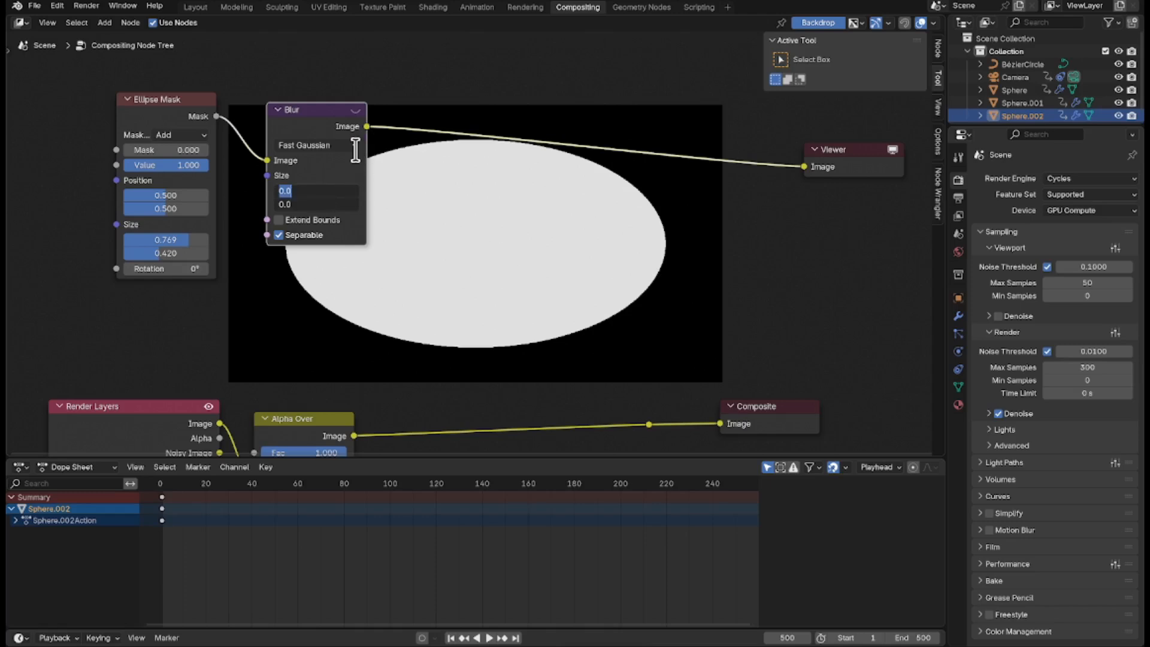
type("900")
key("Return")
scroll(354, 148, "up", 1)
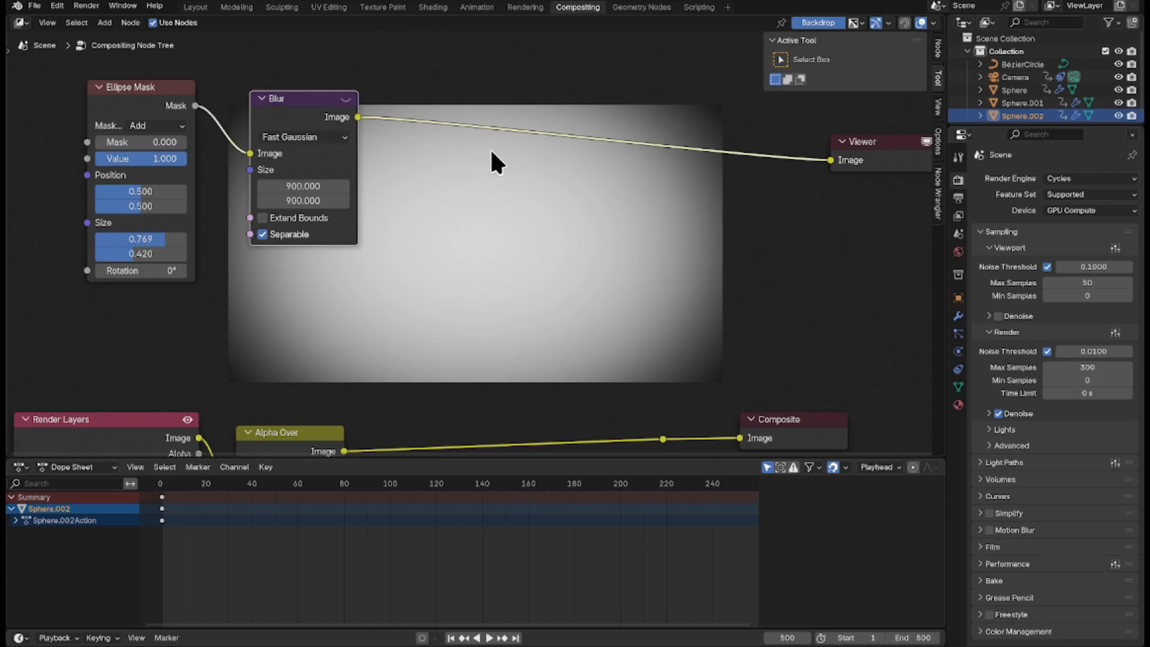
Add a second Alpha Over node, connect the Blur output to its Fac input, and place it below the Blur node.
key("shift+a")
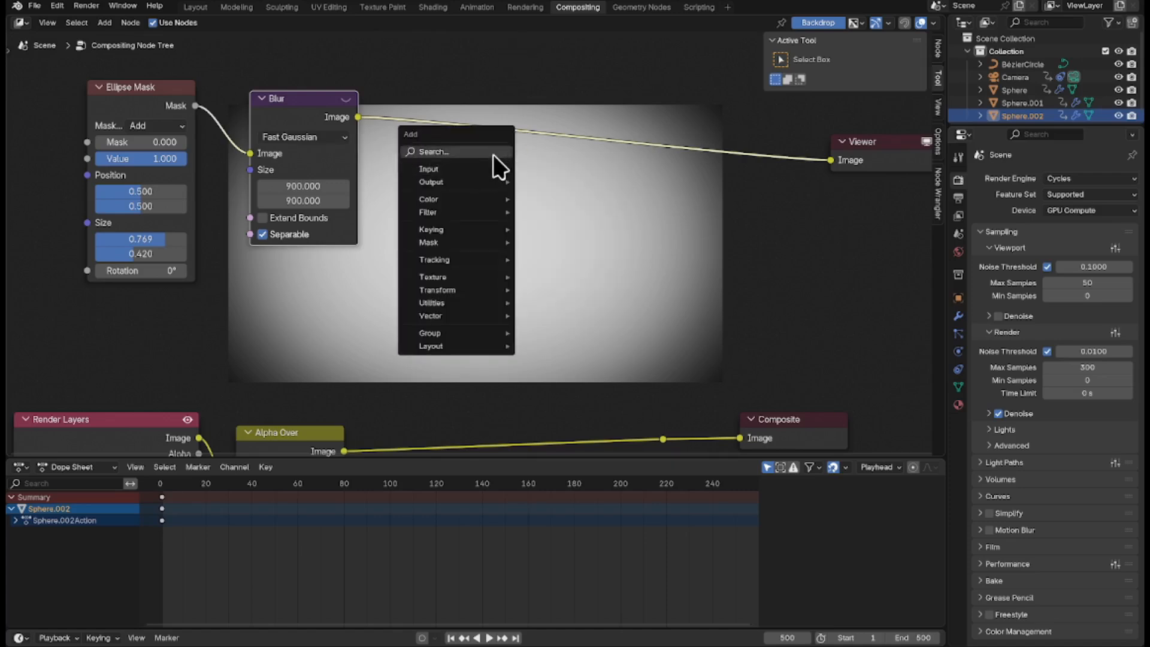
left_click(492, 152)
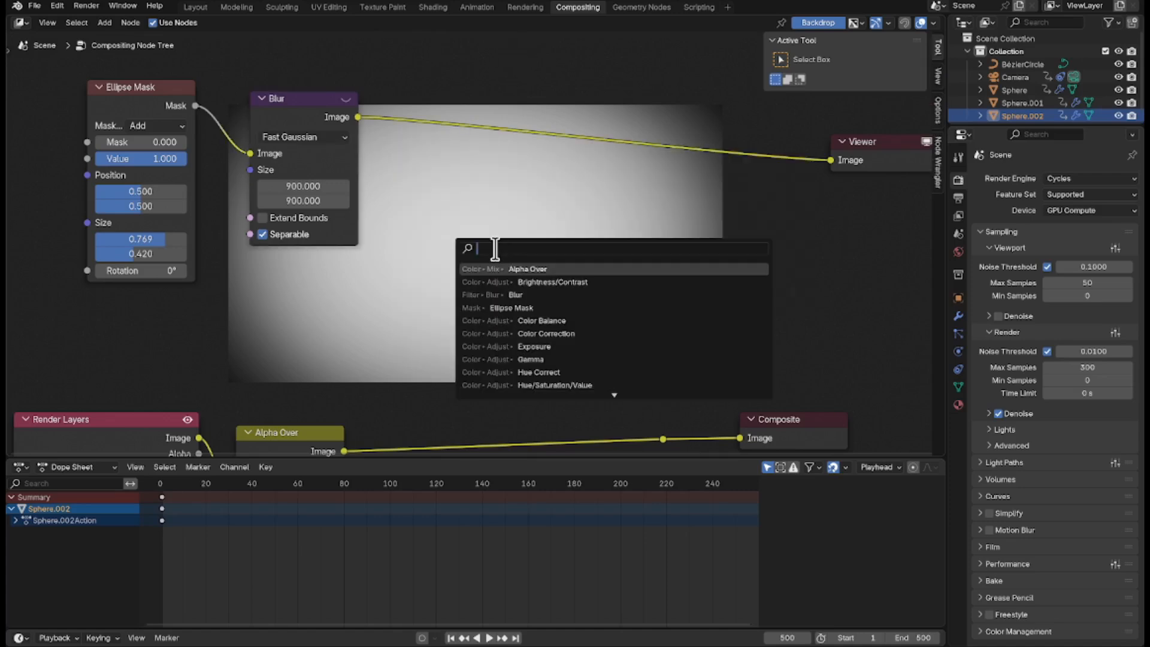
left_click(598, 264)
left_click(481, 167)
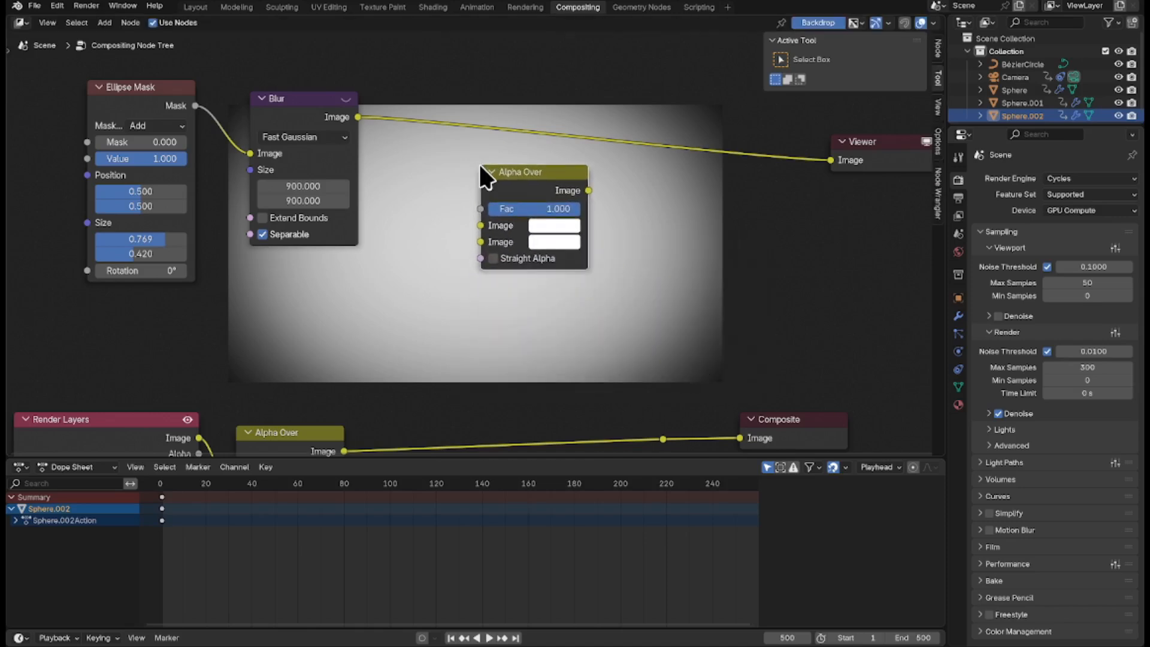
left_click_drag(829, 159, 481, 203)
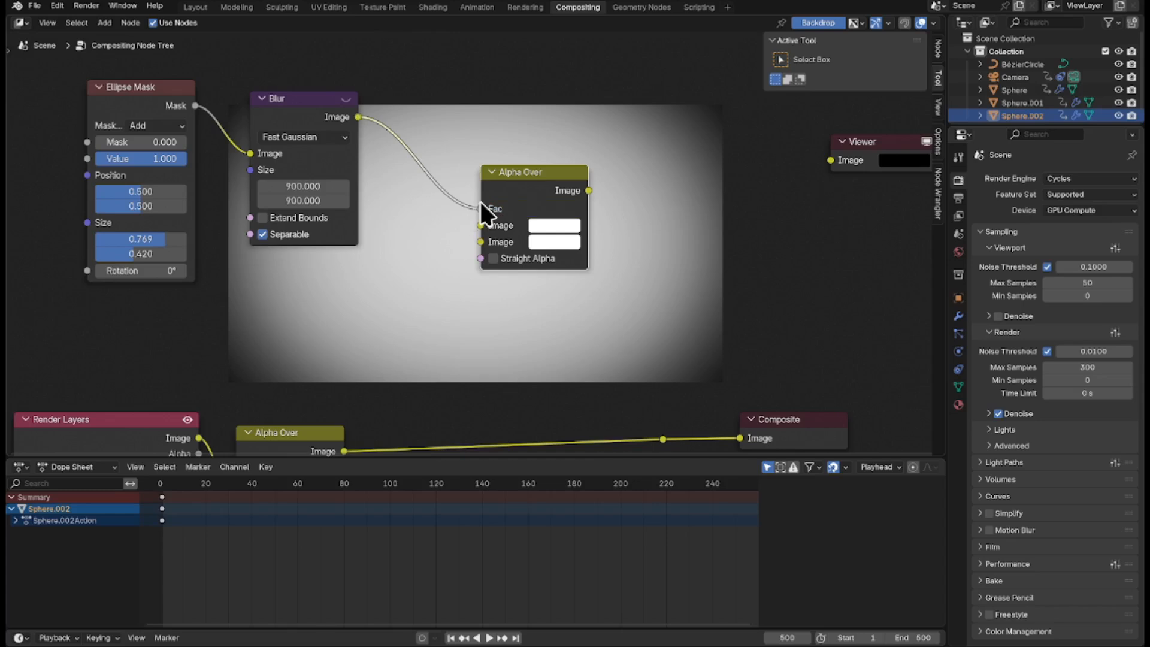
left_click_drag(534, 172, 530, 298)
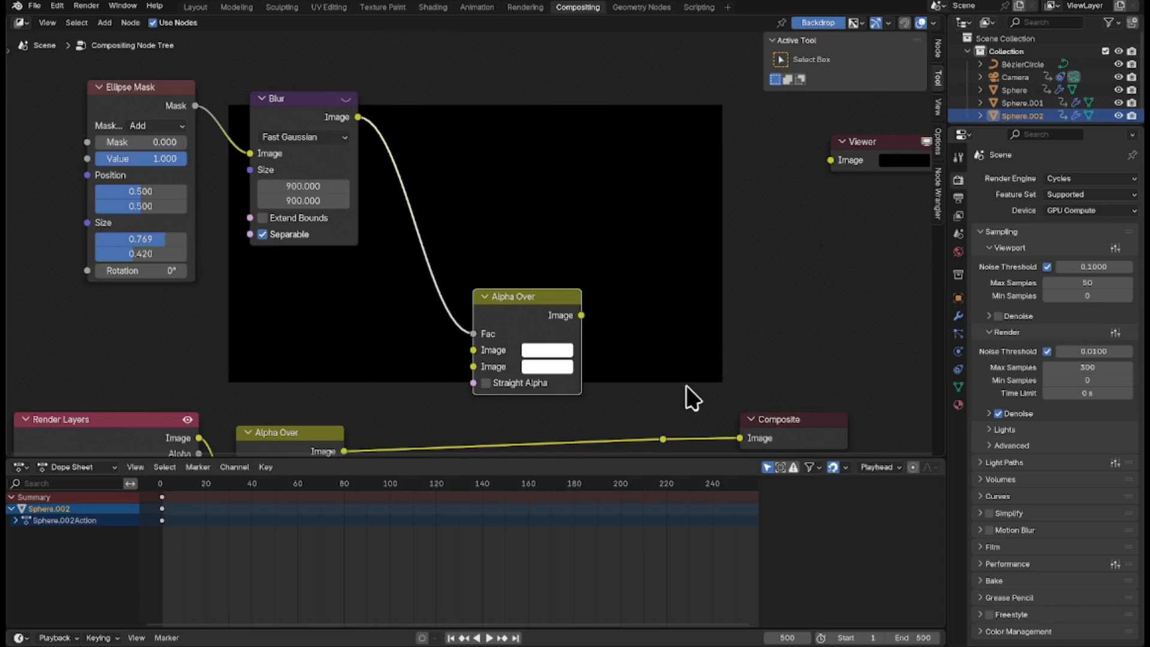
Remove the first Alpha Over node's link to Composite and connect its output to the second Image input of the new Alpha Over.
middle_click_drag(688, 398, 666, 371)
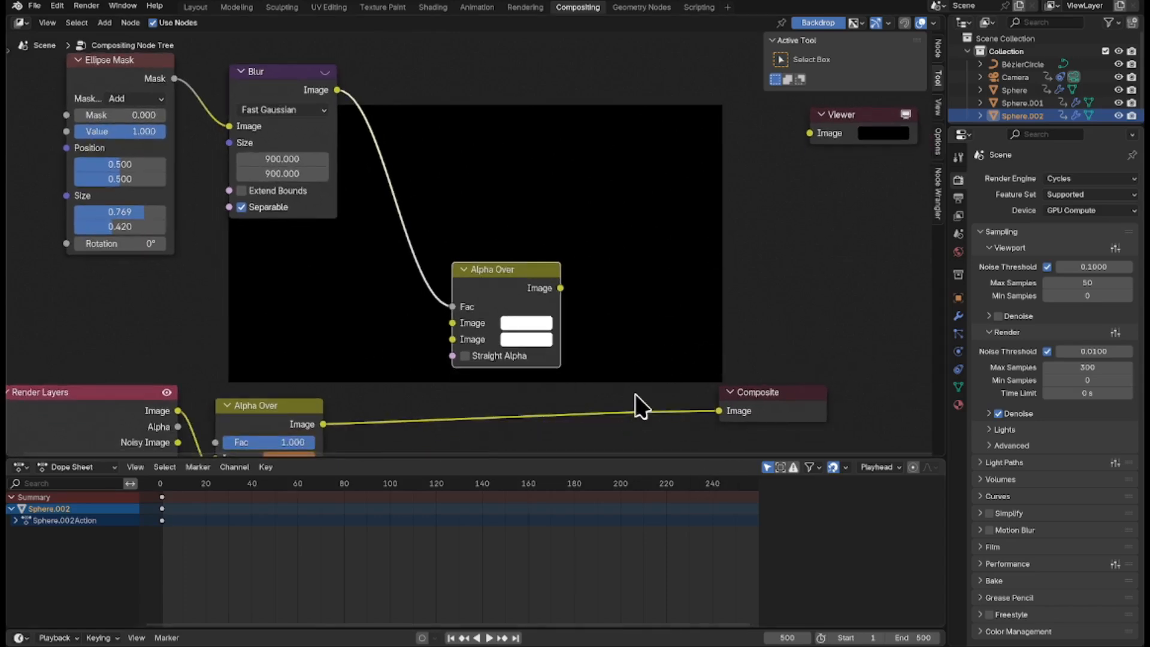
left_click_drag(678, 370, 594, 448)
key("x")
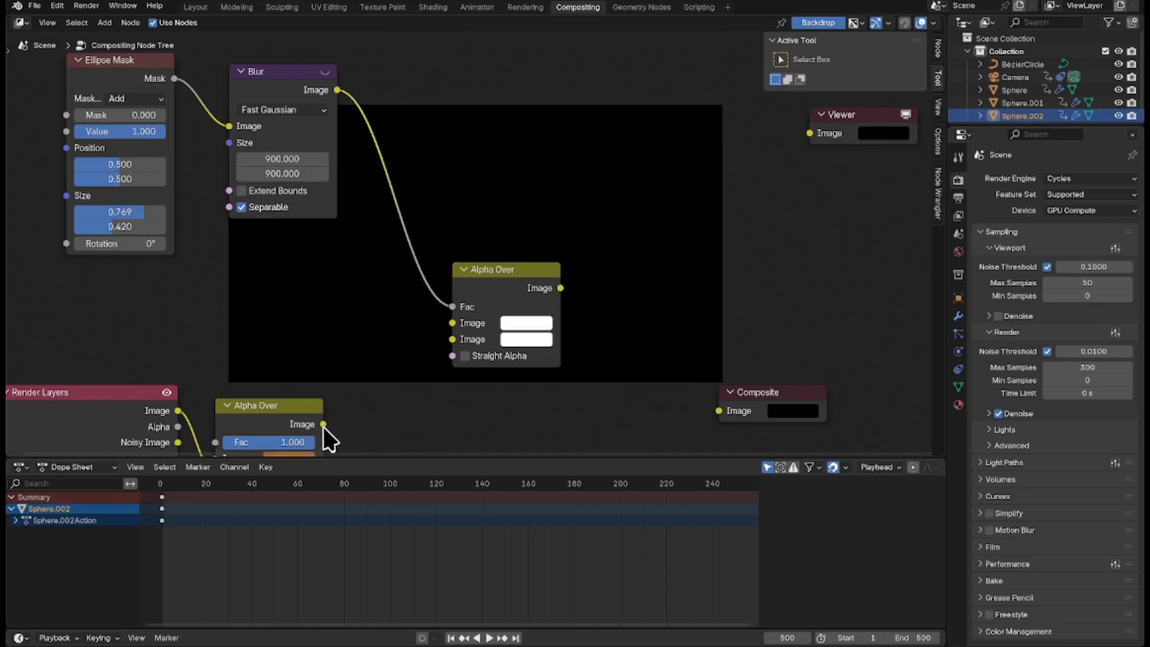
left_click_drag(324, 424, 453, 339)
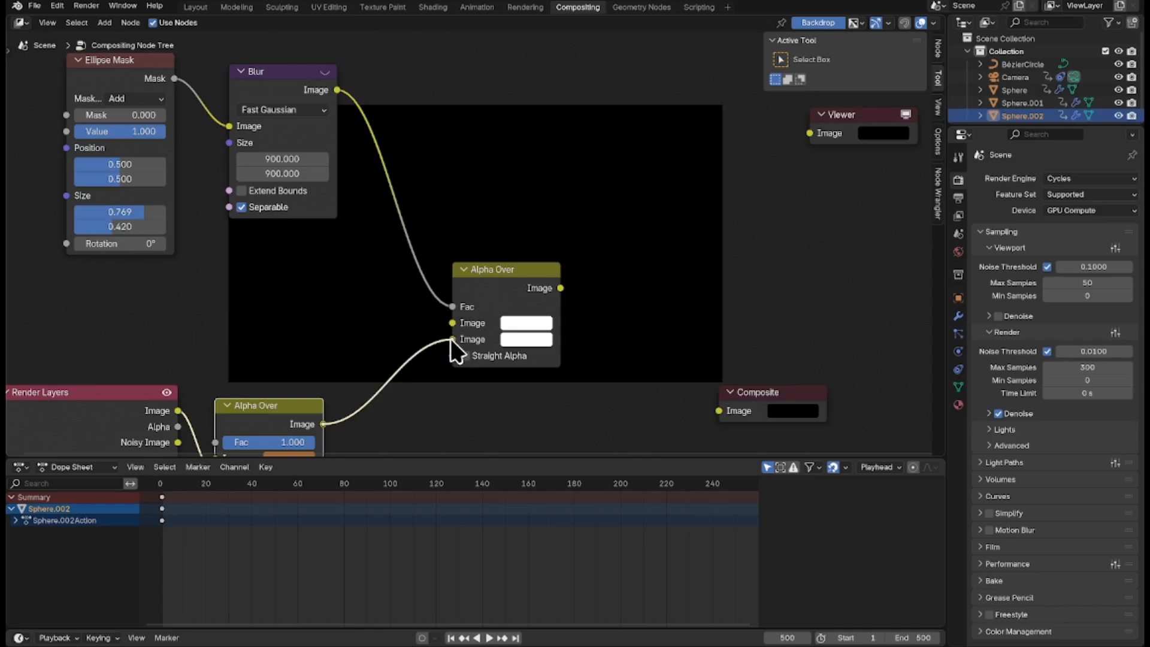
Connect the new Alpha Over output to the Viewer and Composite nodes and set its first Image colour to black.
scroll(686, 300, "up", 1)
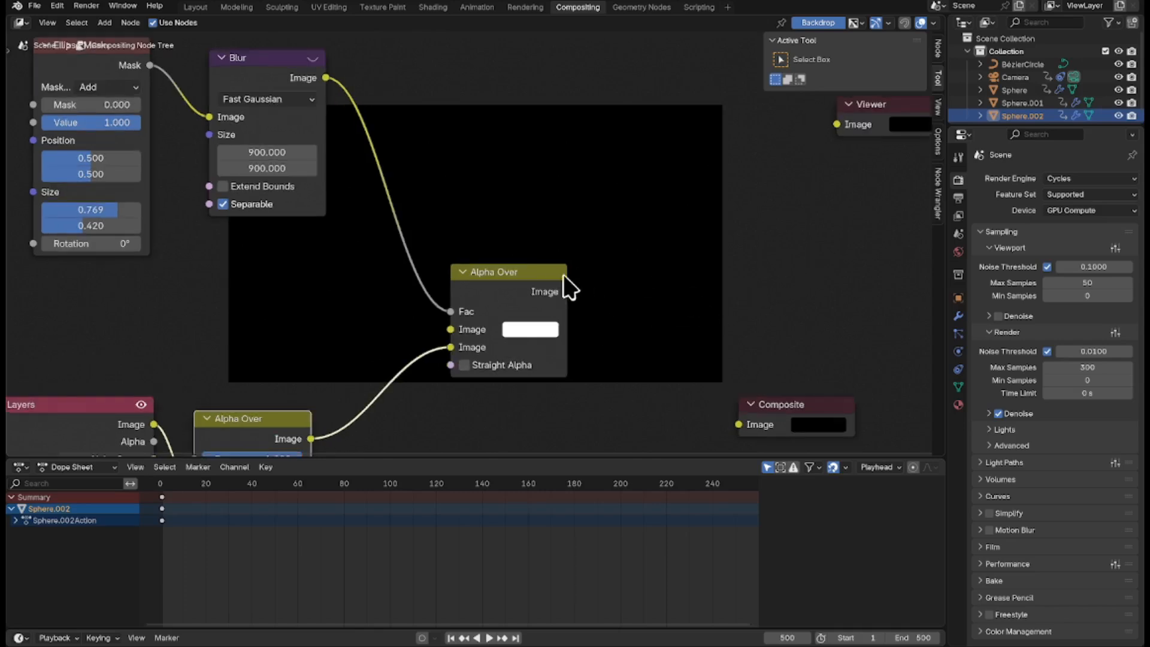
left_click(488, 276, "ctrl+shift")
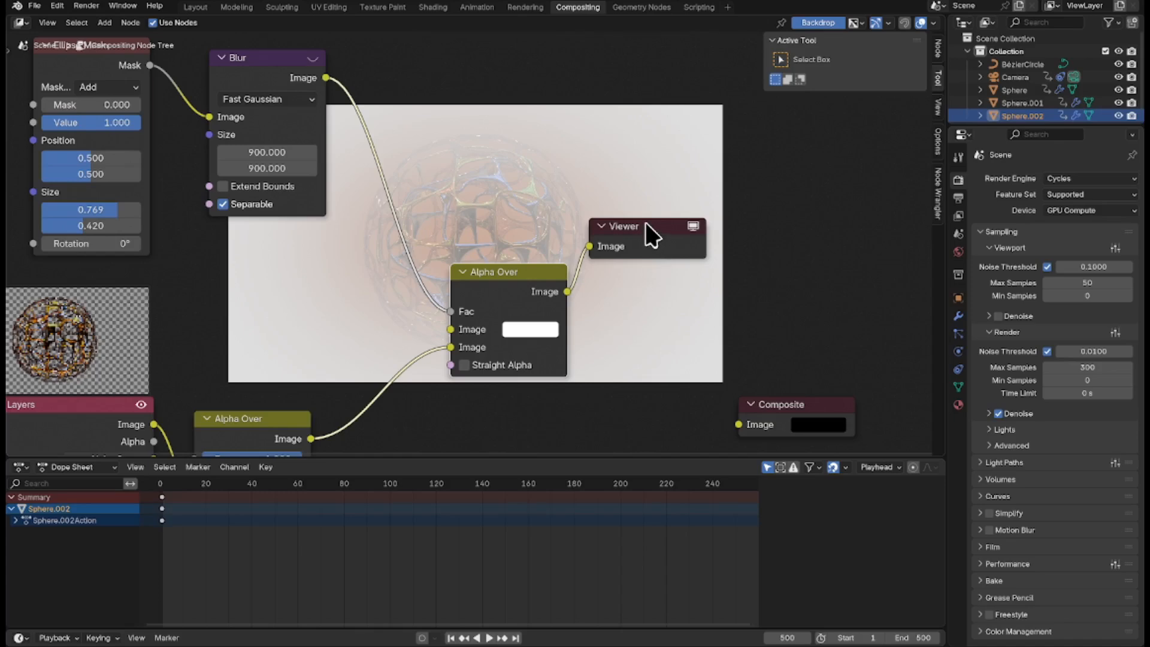
left_click_drag(645, 231, 858, 230)
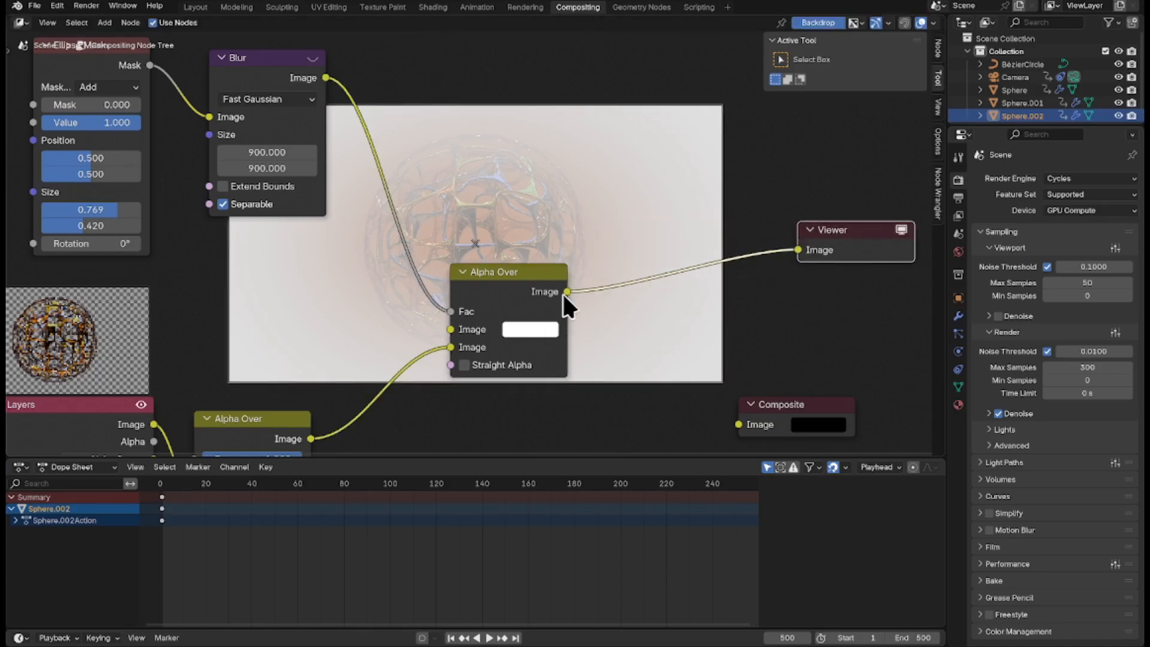
left_click_drag(567, 292, 725, 428)
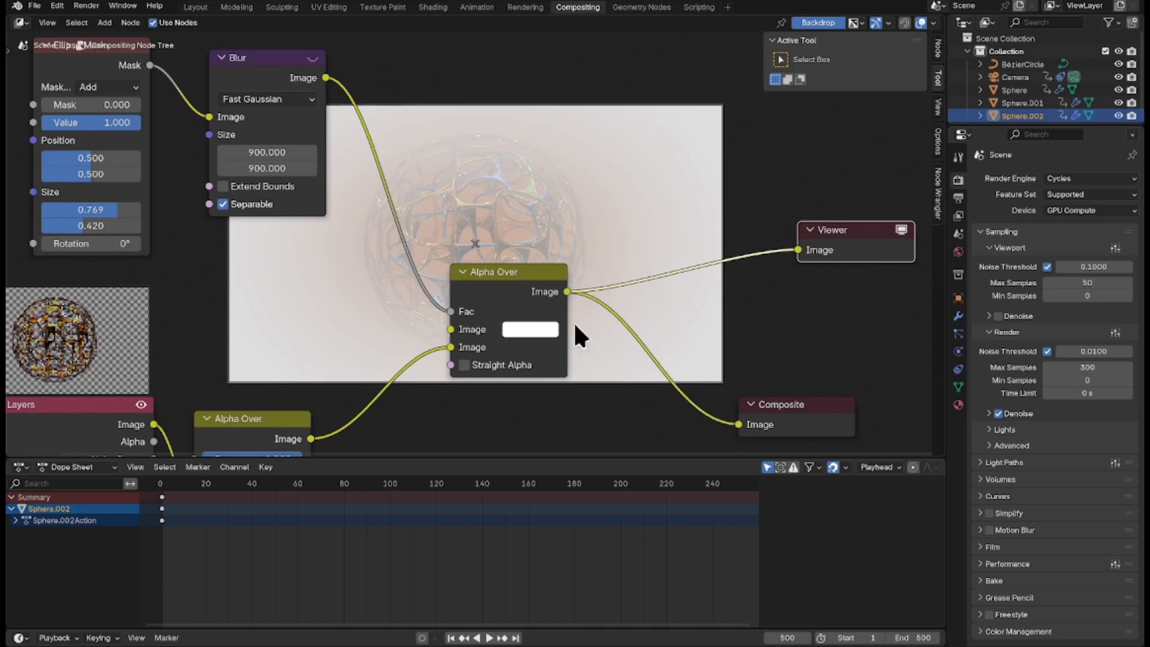
left_click(536, 329)
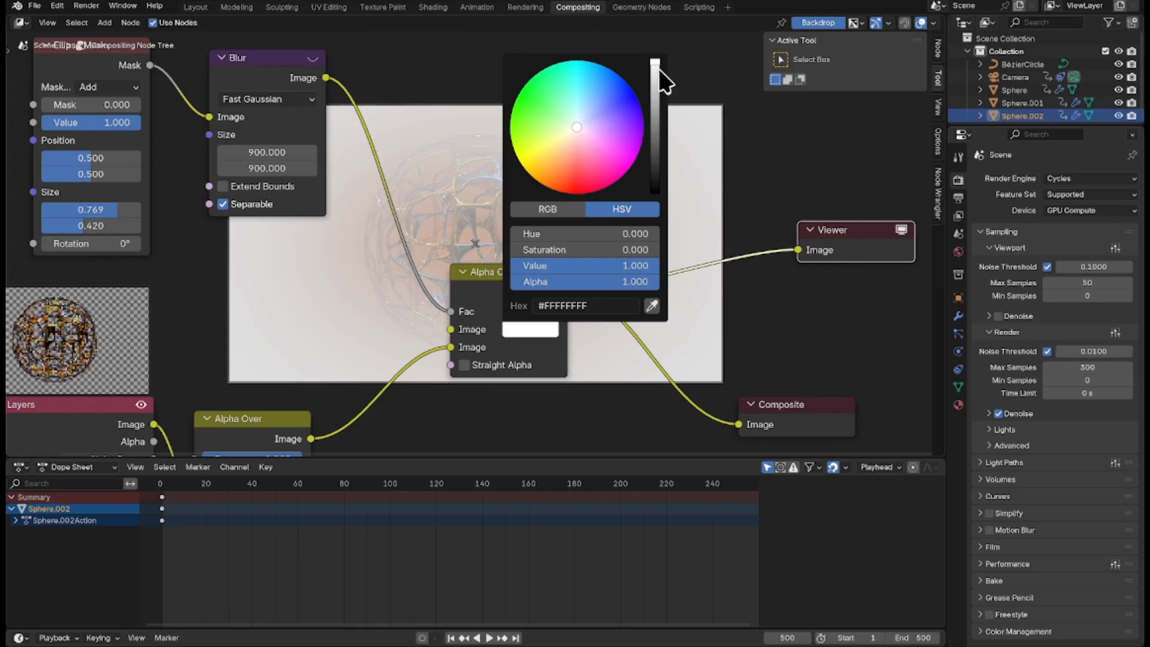
left_click_drag(659, 68, 663, 210)
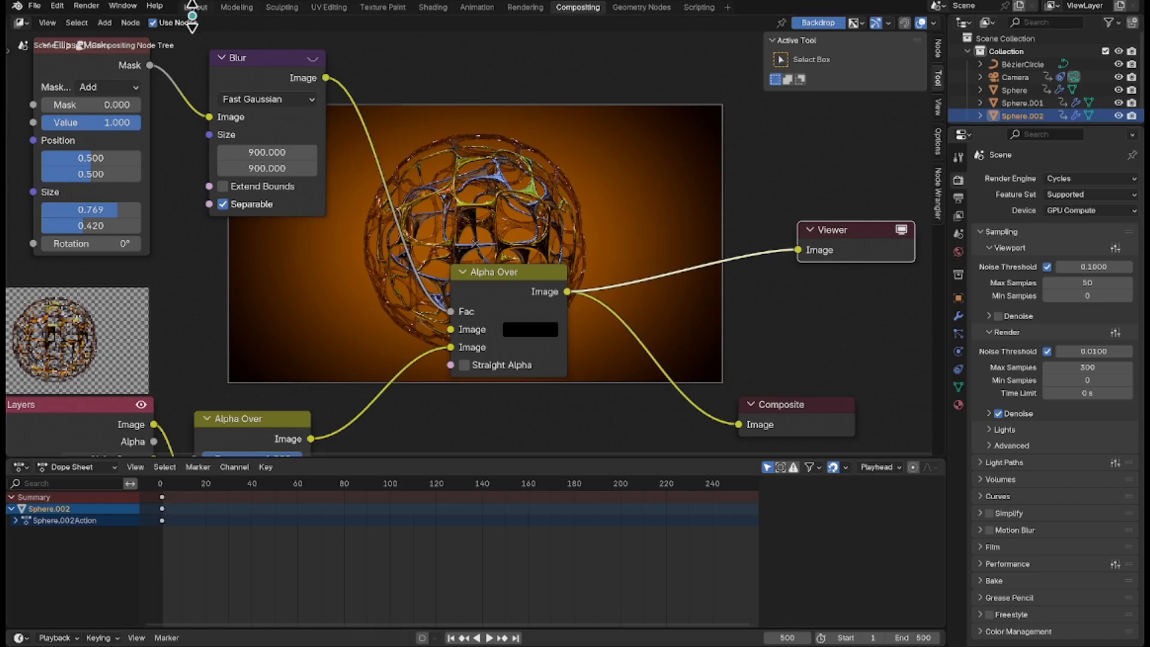
Return to the Layout workspace and set the rendered camera viewport's compositor display to Always.
left_click(195, 7)
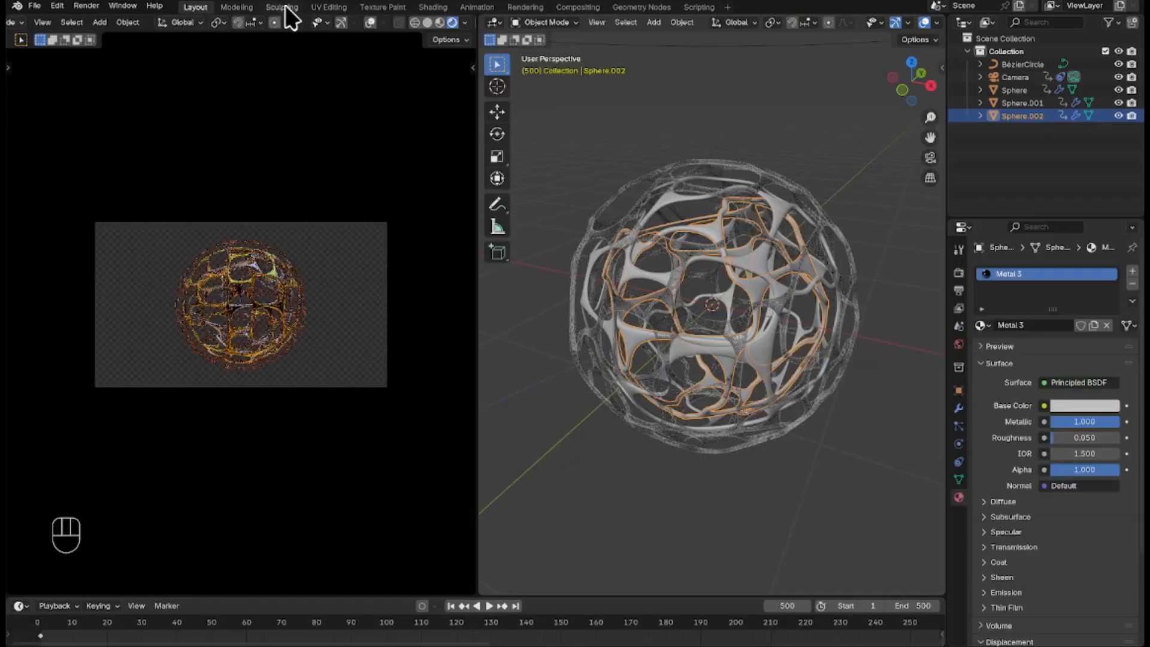
left_click(465, 23)
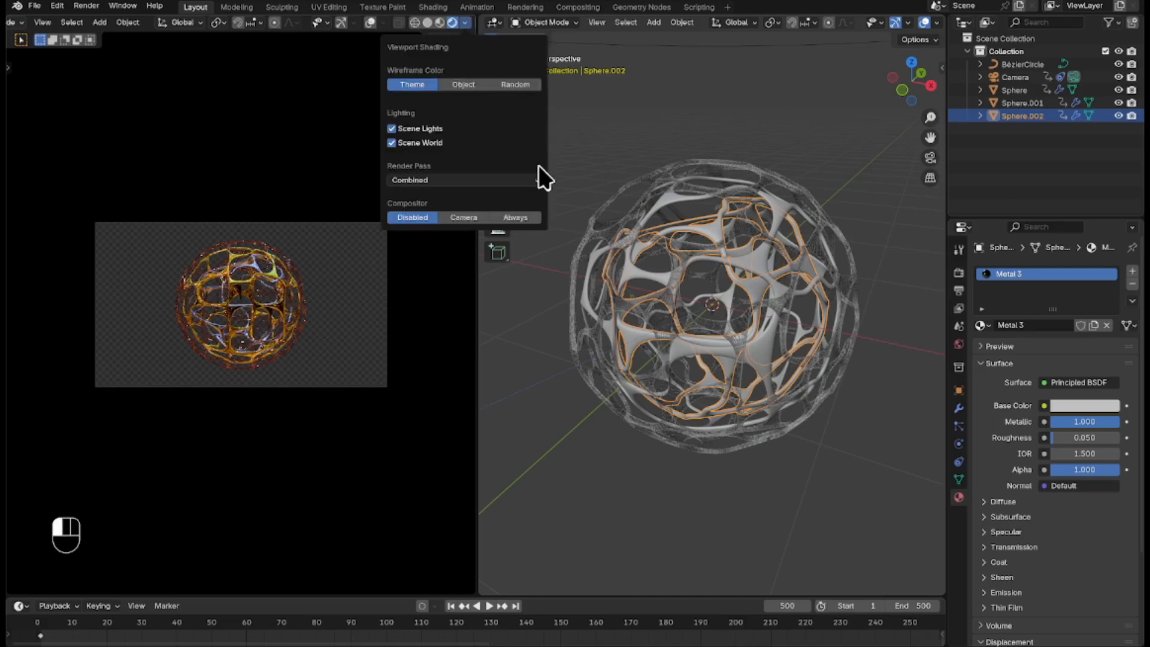
left_click(514, 217)
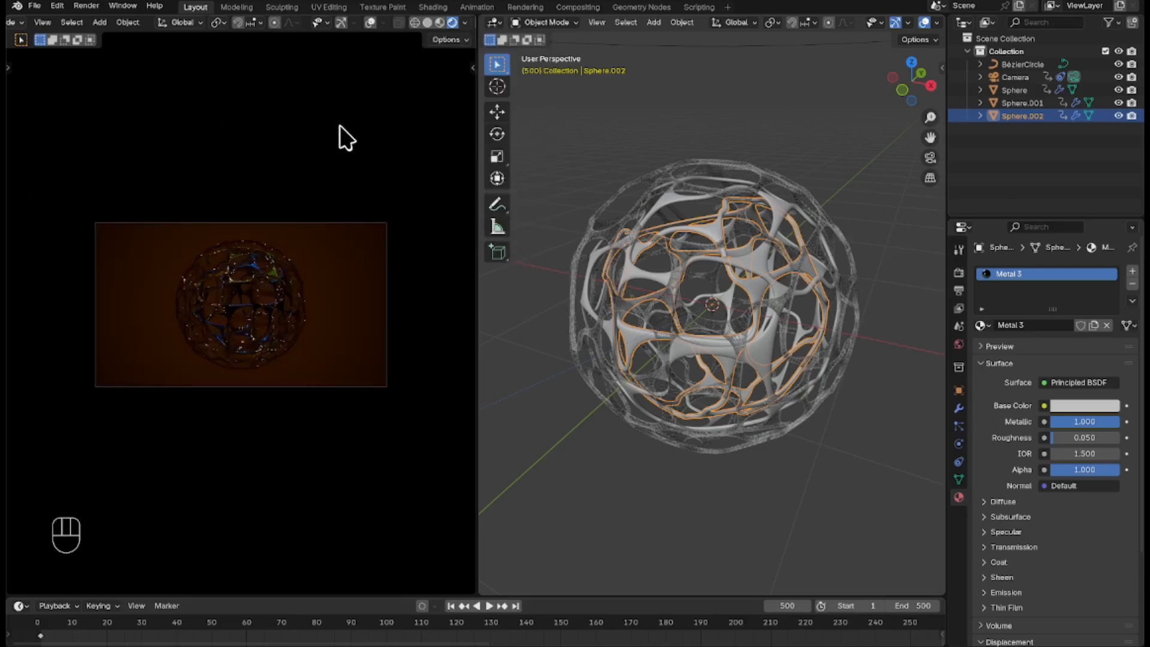
Render a still image of frame 500 with the vignette background and close the render window.
left_click(86, 6)
left_click(92, 21)
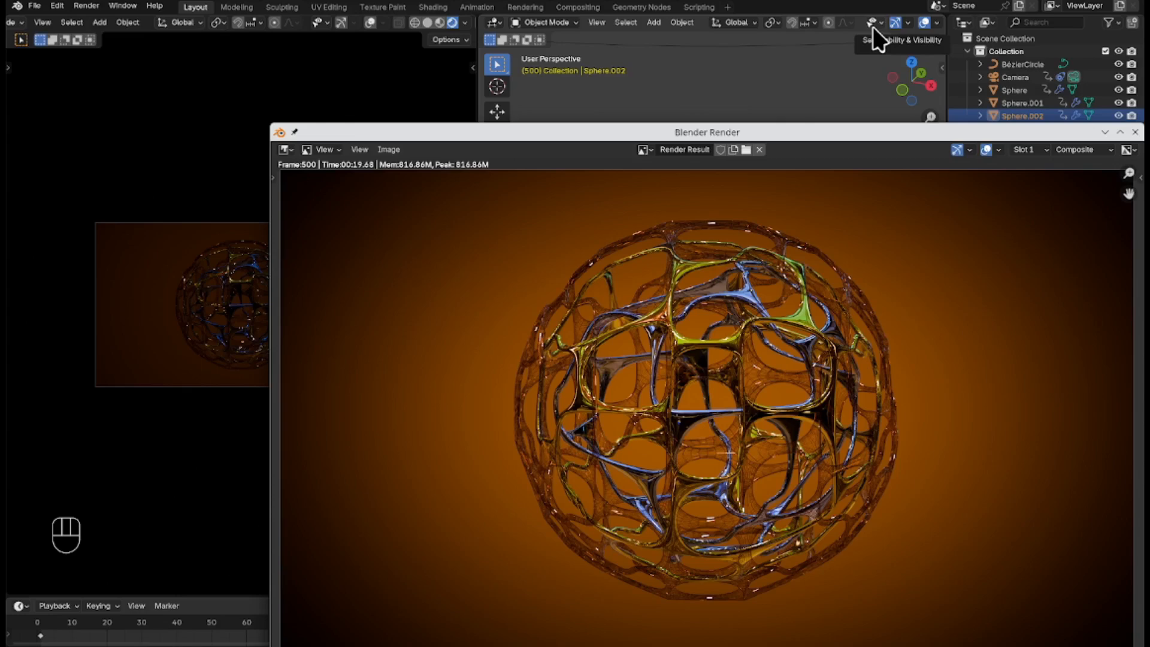
left_click_drag(824, 133, 601, 62)
left_click(907, 67)
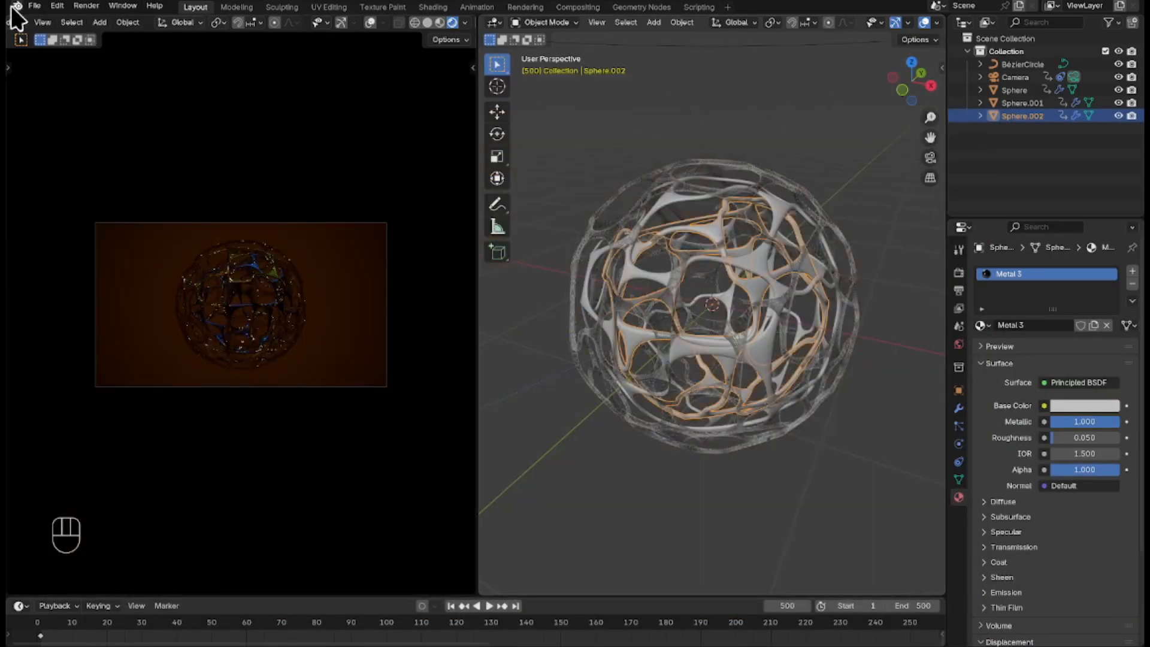
Save the project file.
left_click(33, 5)
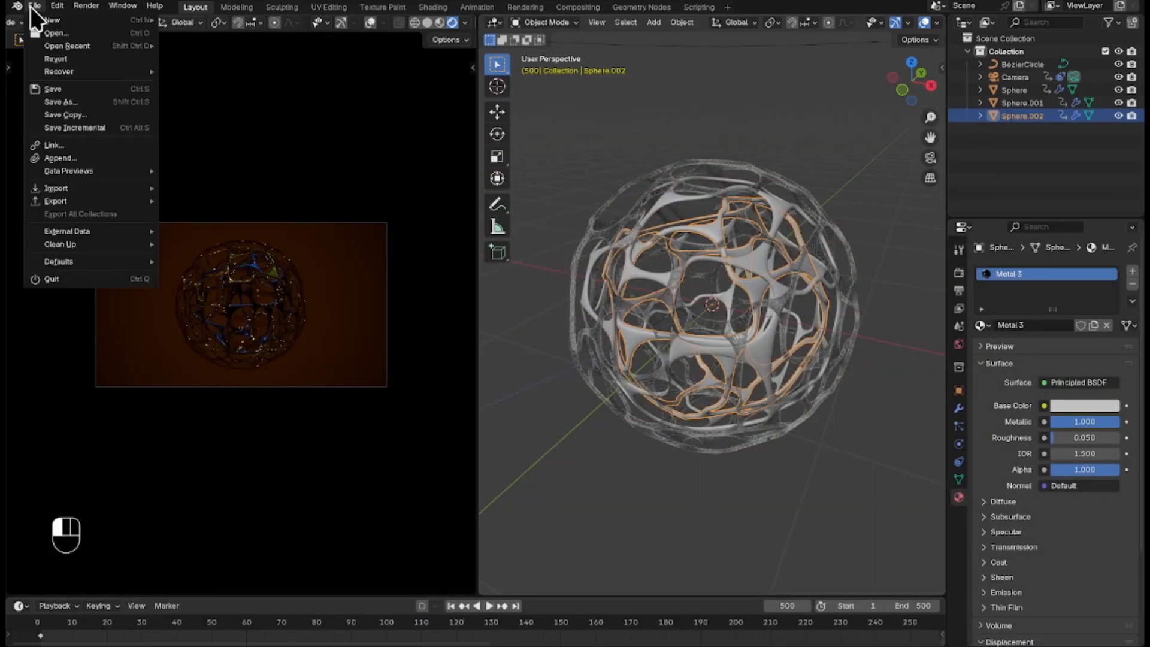
left_click(66, 89)
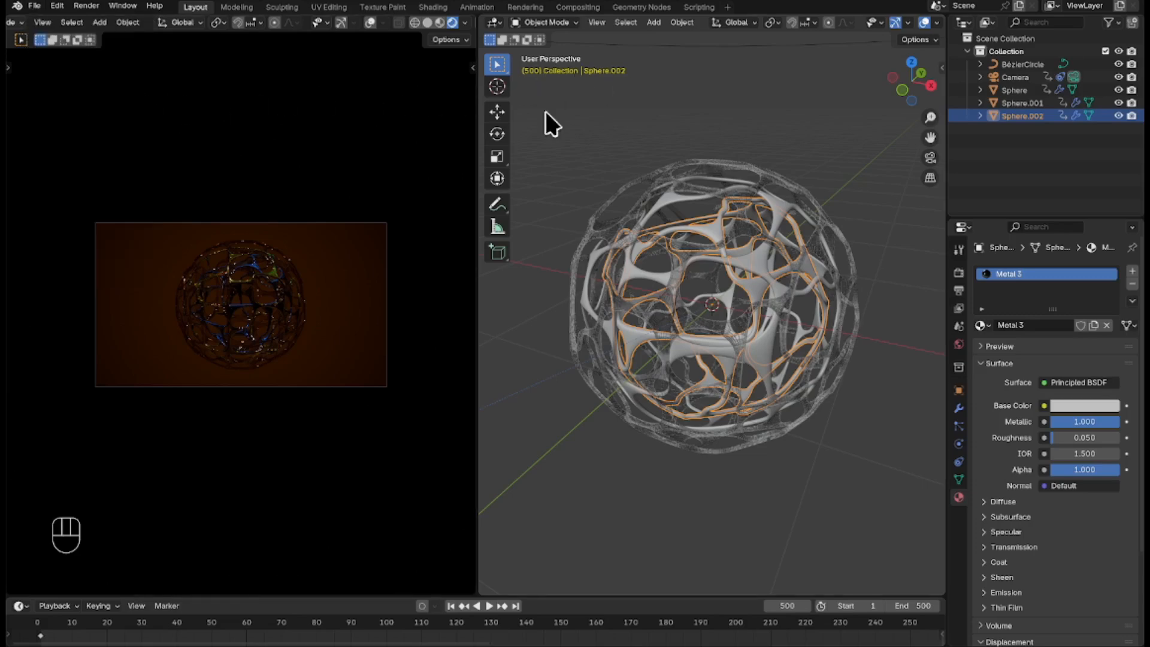